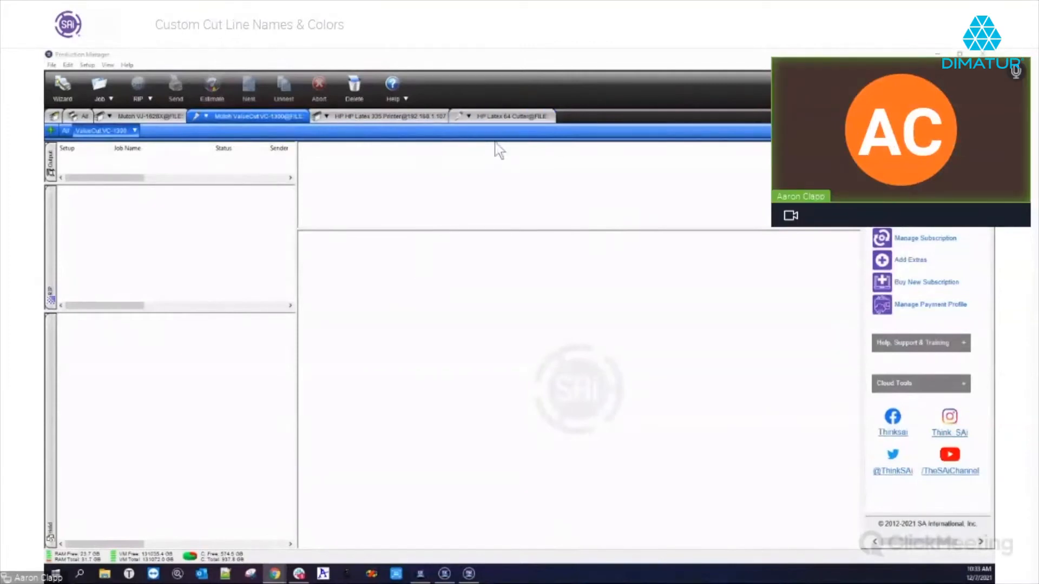
- Switch to Flexi and move the Franklin's Bar & Grille logo higher on the page
left_click(445, 571)
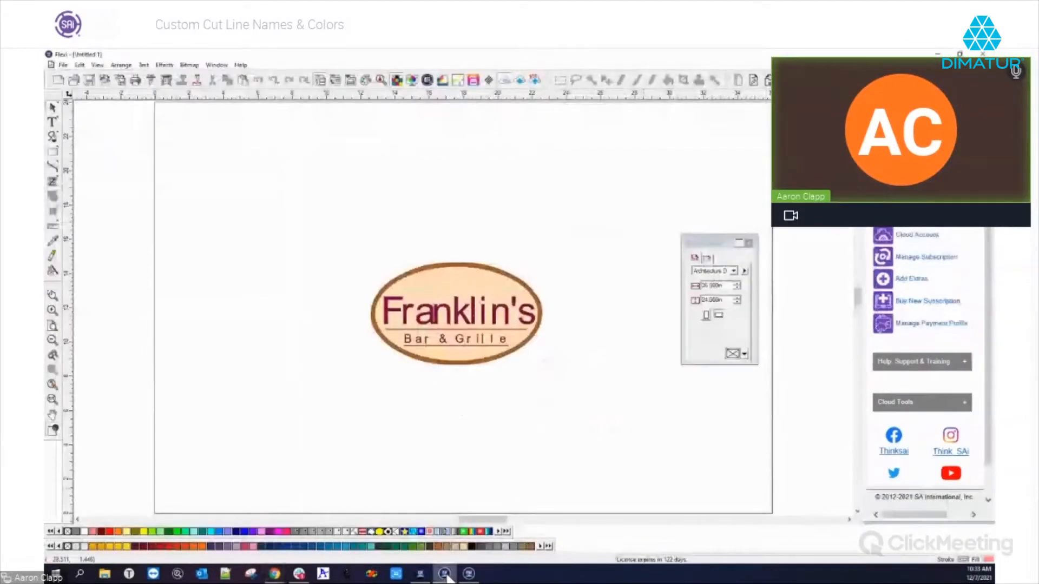
left_click_drag(358, 247, 560, 385)
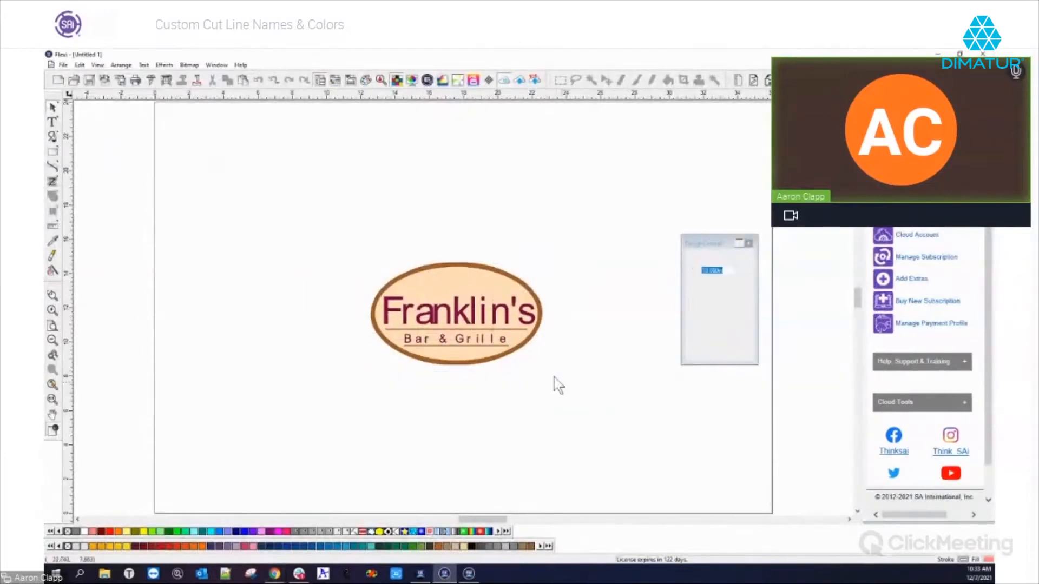
left_click_drag(465, 257, 458, 217)
left_click(577, 293)
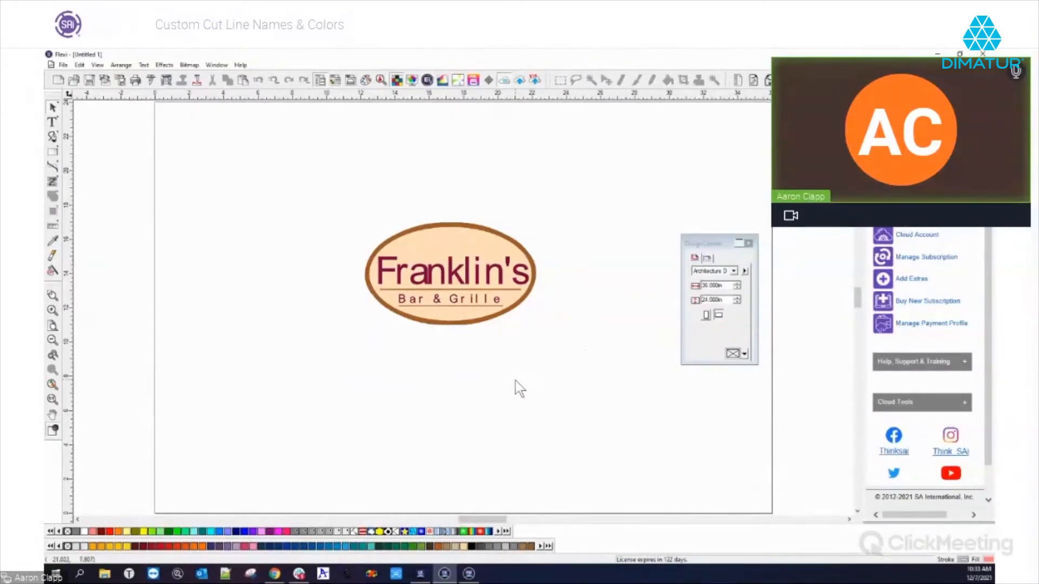
- Apply a contour cut around the whole Franklin's logo with a 0.125 in offset, using the CutContour colour
left_click_drag(332, 195, 595, 364)
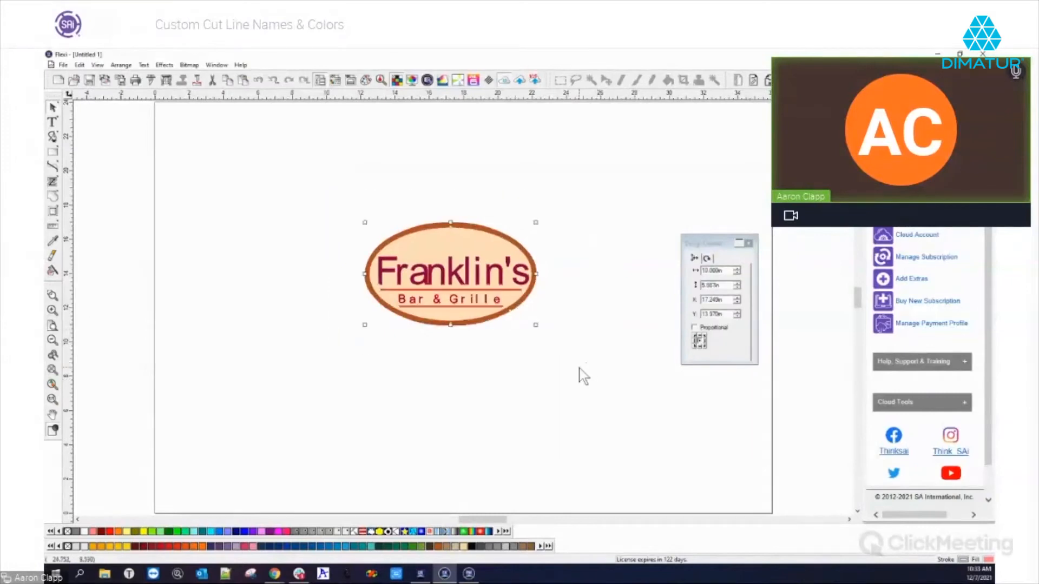
left_click(165, 65)
left_click(183, 119)
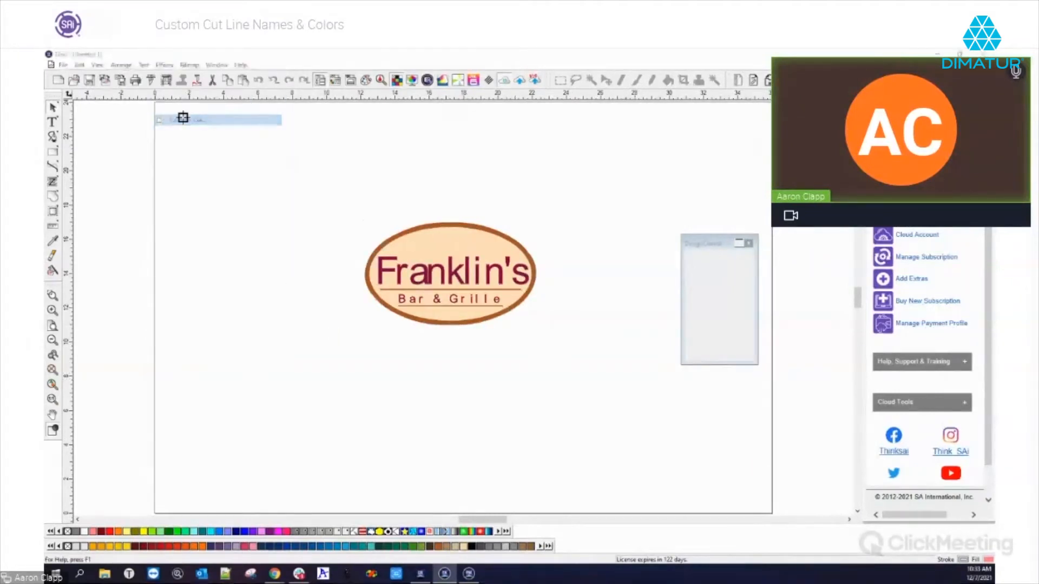
left_click_drag(710, 242, 626, 170)
left_click(622, 277)
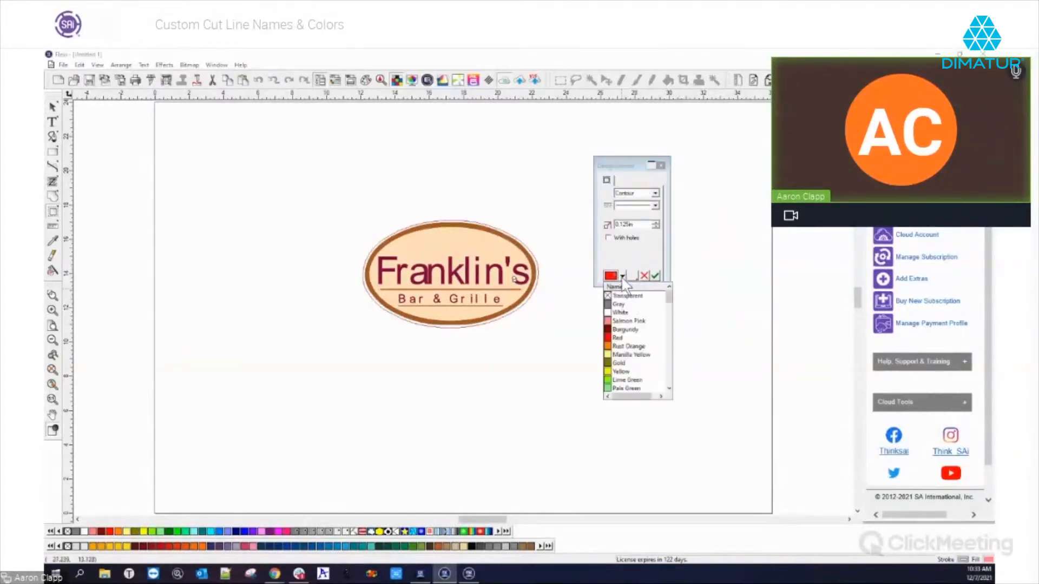
left_click(669, 388)
left_click(670, 388)
scroll(639, 370, "down", 5)
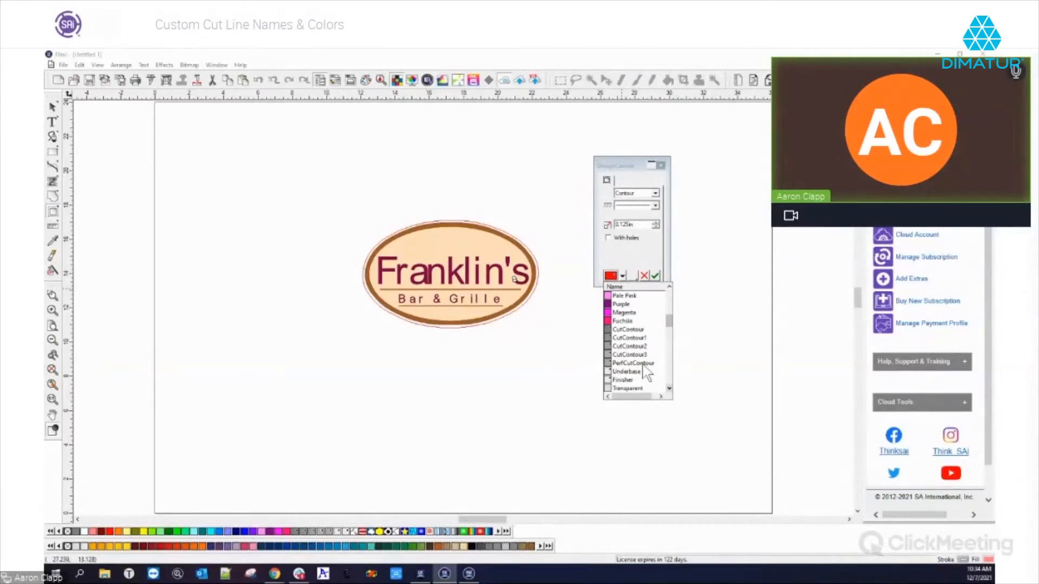
left_click(629, 329)
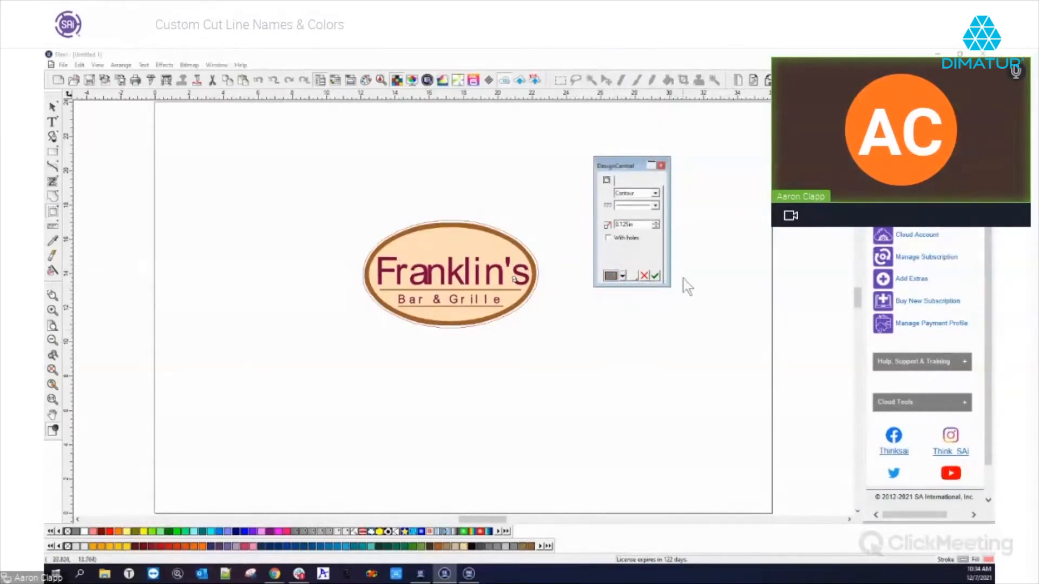
left_click(655, 277)
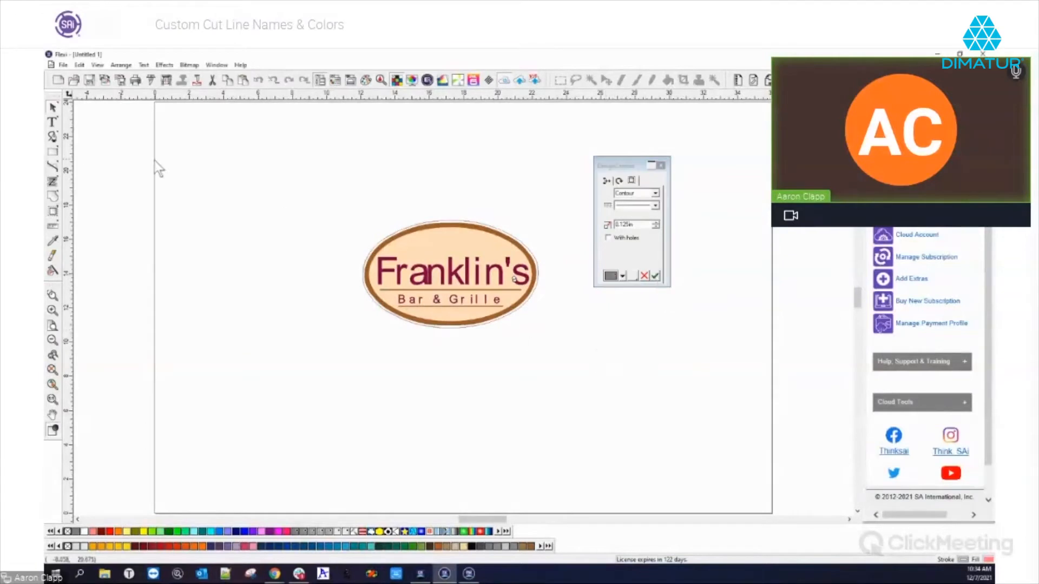
- Export the design to the Desktop as an Adobe PDF named Gray contour cut
left_click(63, 65)
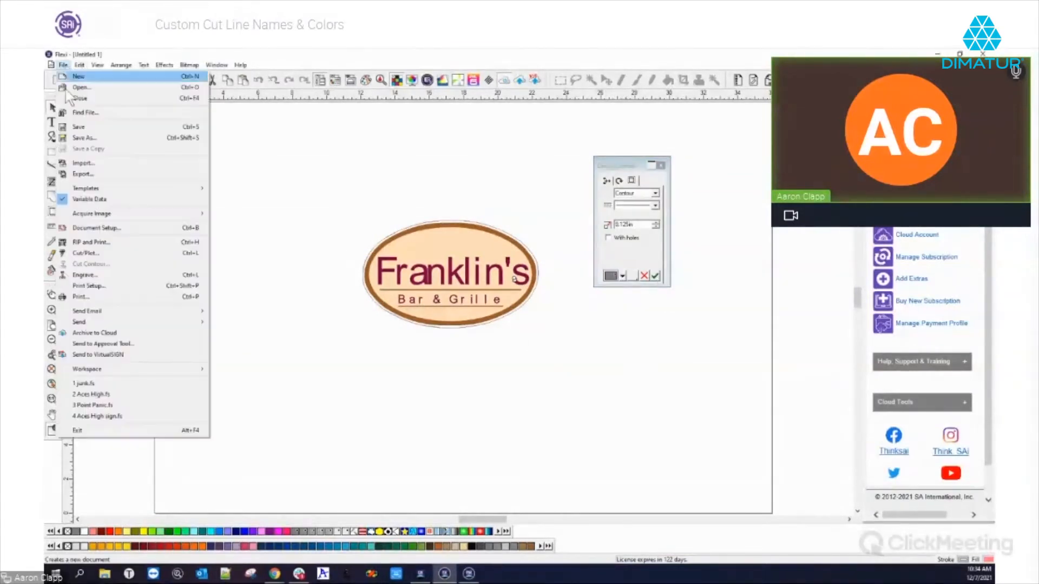
left_click(84, 173)
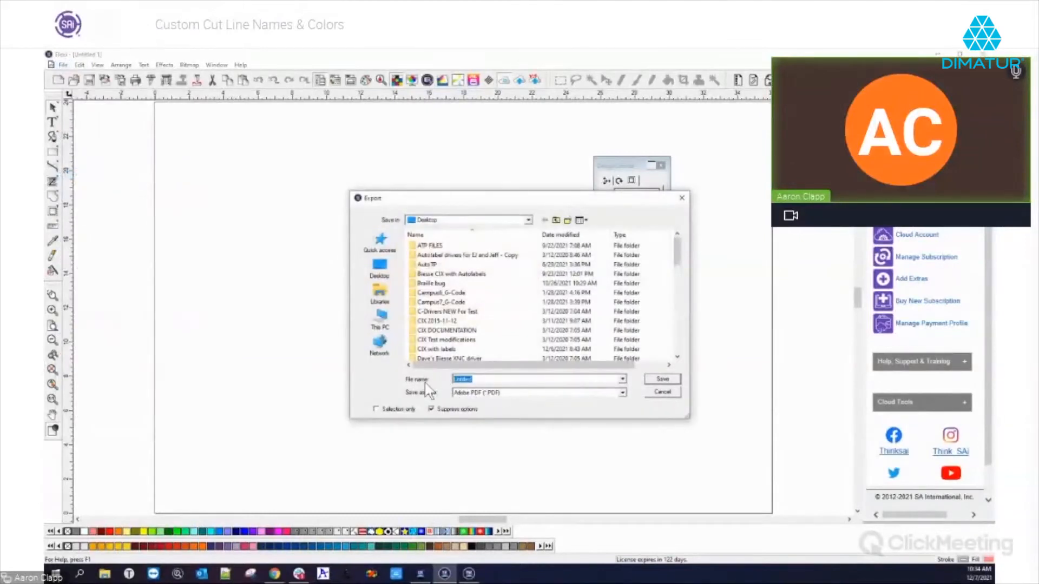
type("Gray contour cut")
left_click(662, 379)
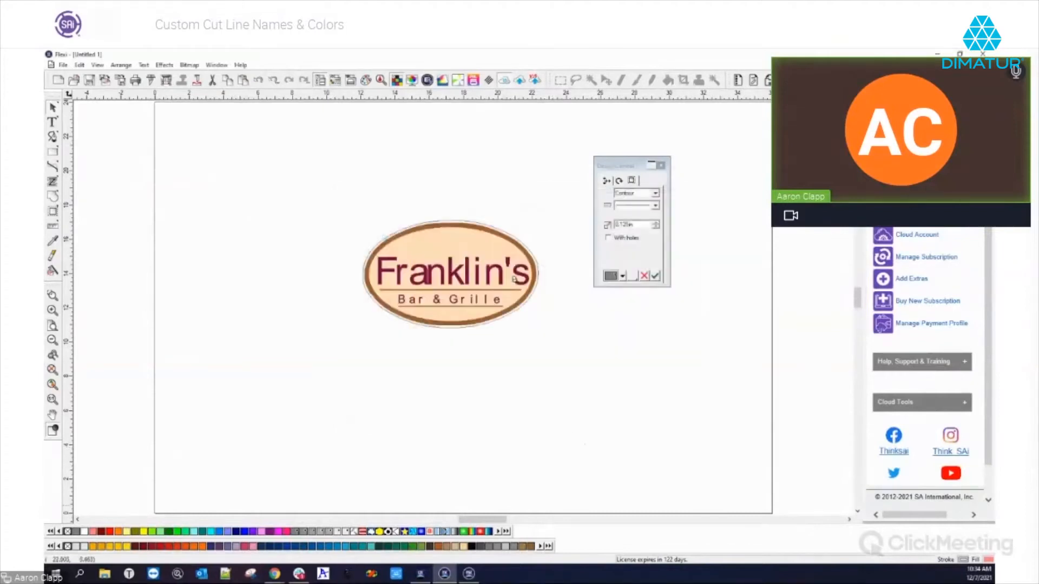
- Switch to Production Manager, load Gray contour cut.pdf into the Mutoh VJ-1628X setup and open its job properties
left_click(468, 573)
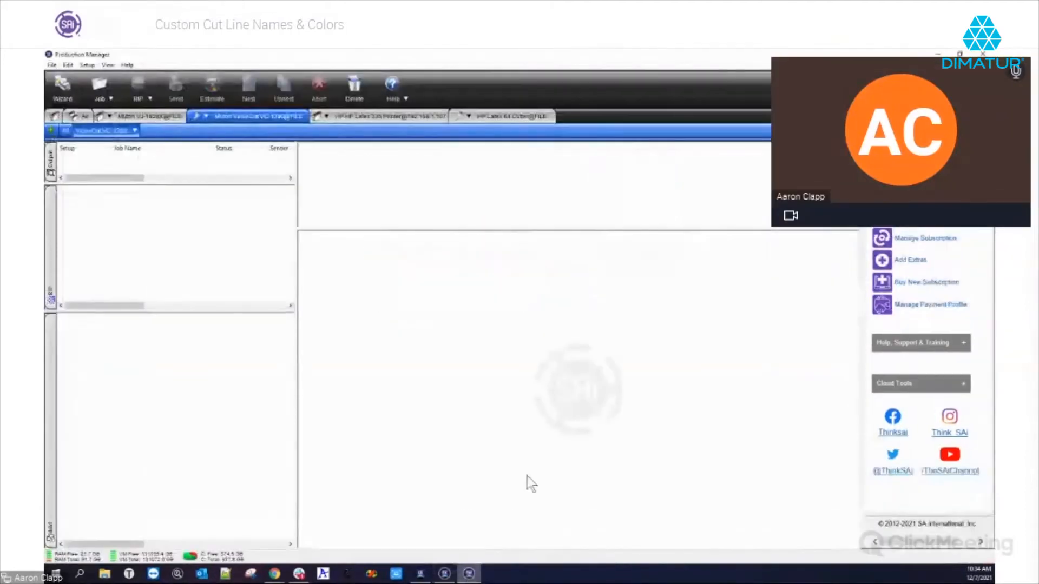
left_click(143, 119)
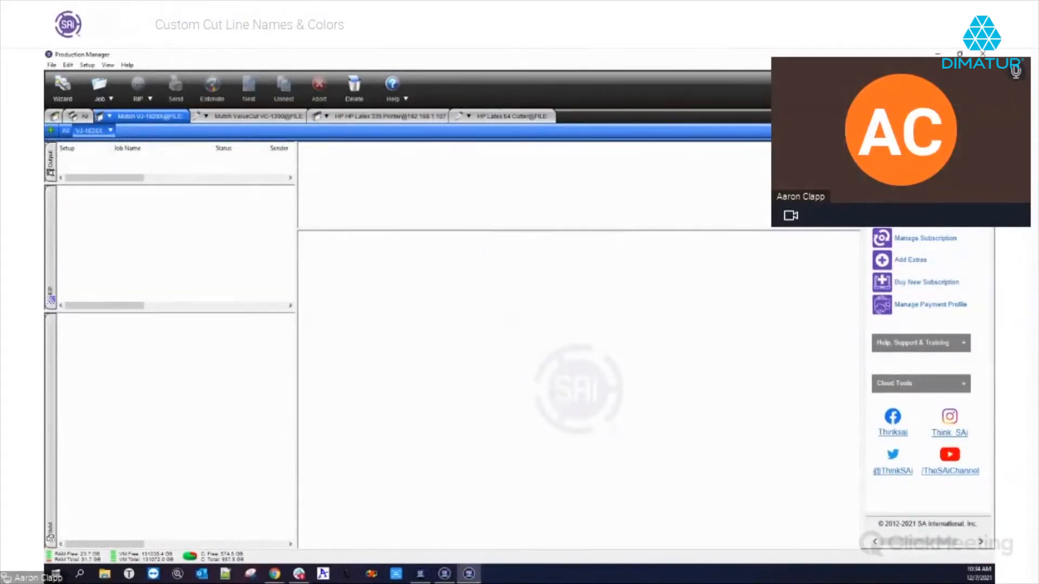
left_click_drag(47, 301, 208, 390)
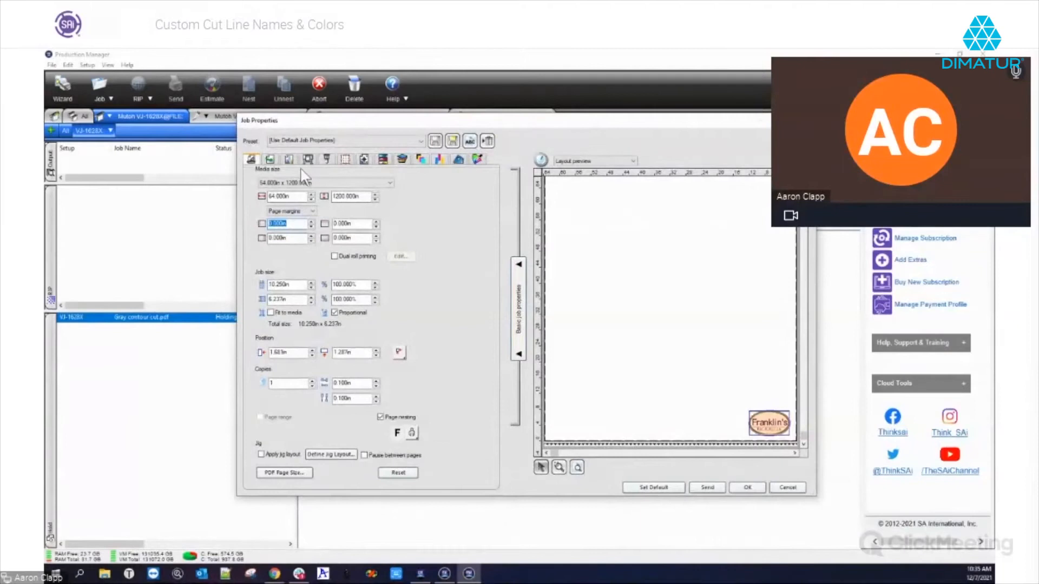
- Examine the workflow, cut and layout settings of the Gray contour cut job and close its properties without saving
left_click(269, 159)
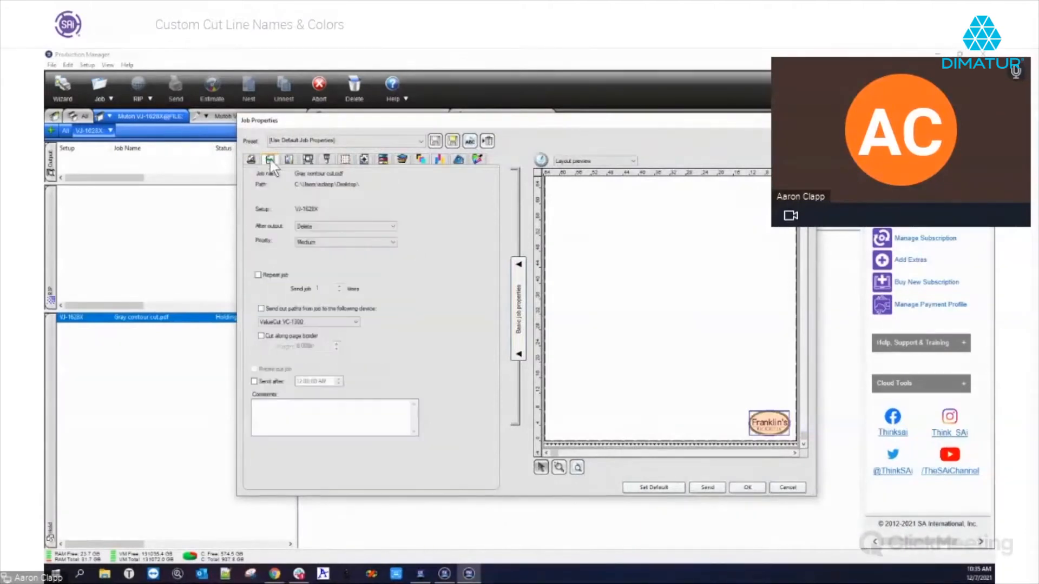
left_click(268, 321)
left_click(269, 329)
left_click(327, 159)
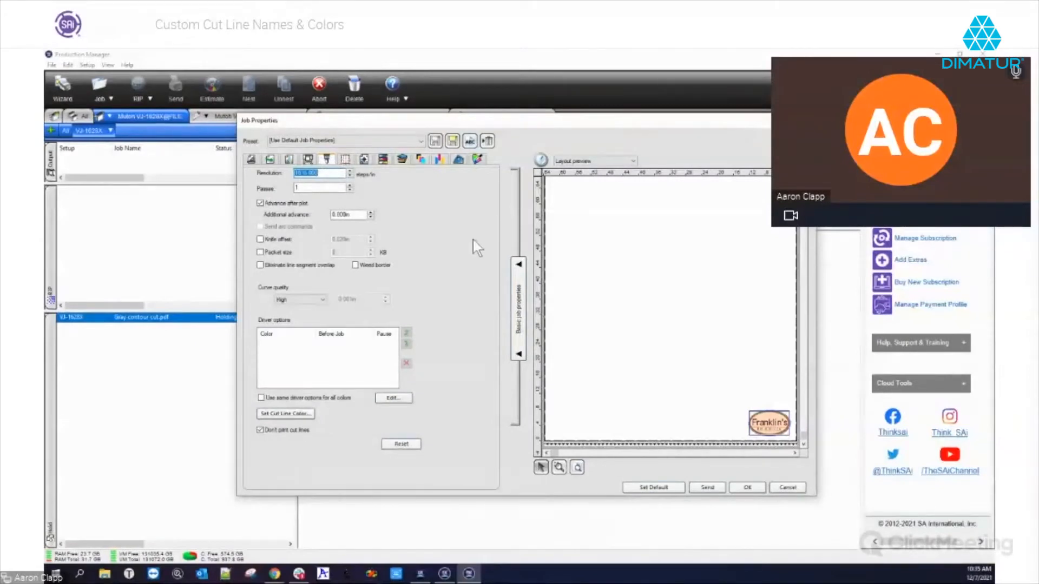
left_click(252, 160)
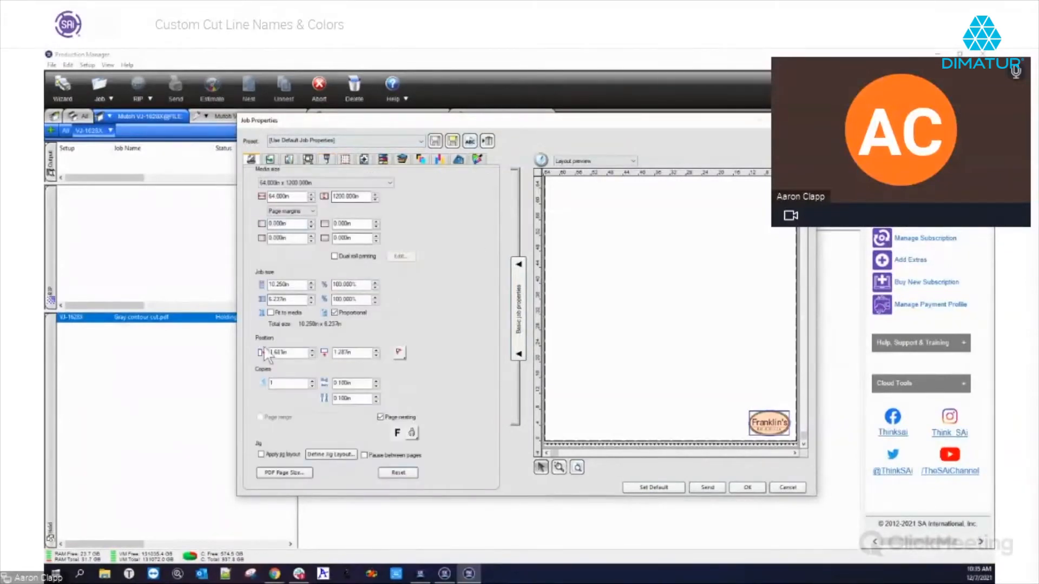
left_click(787, 490)
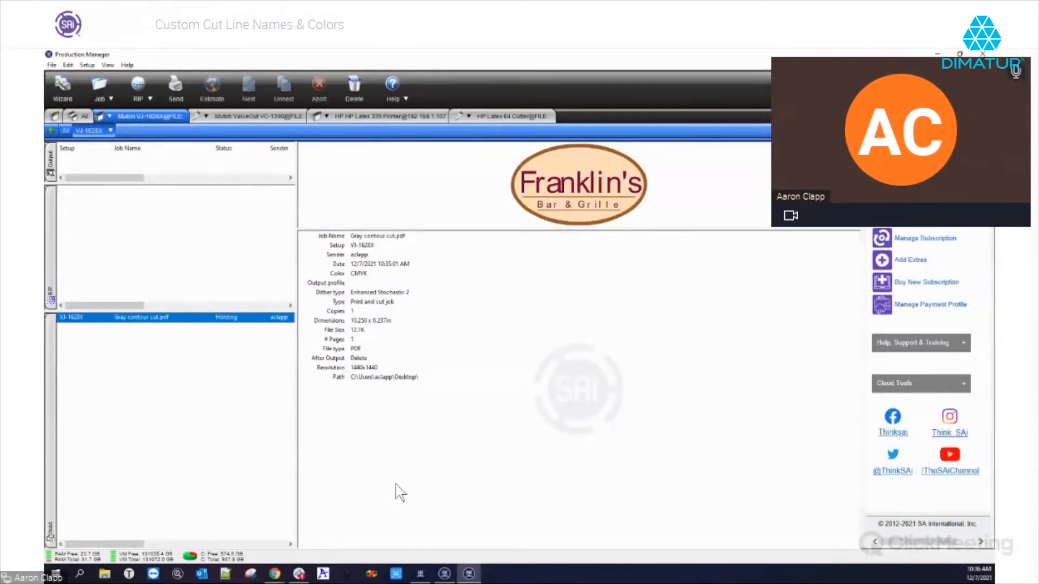
- Switch back to Flexi and clear the contour cut from the Franklin's logo
left_click(444, 574)
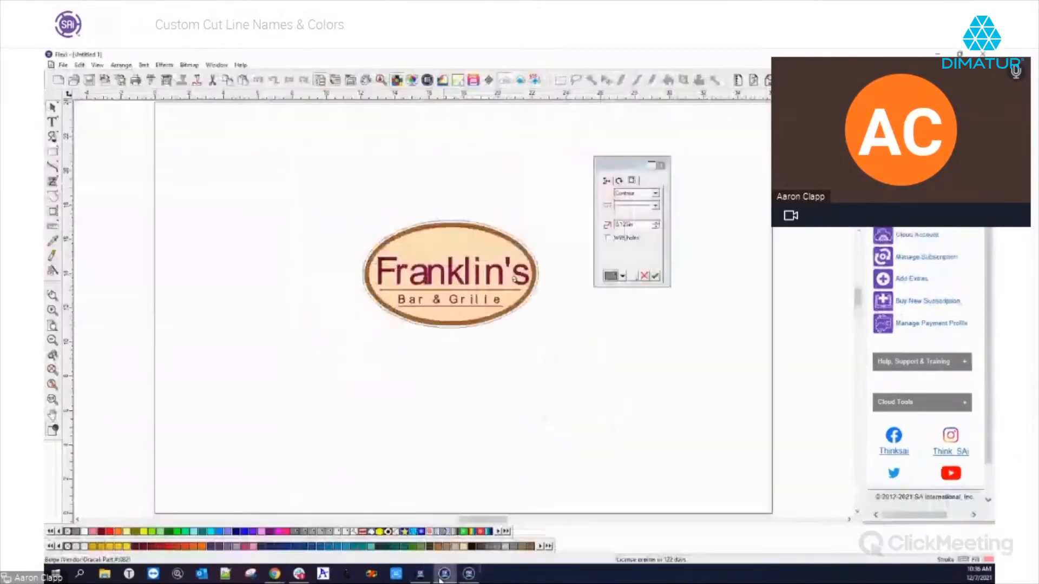
right_click(468, 279)
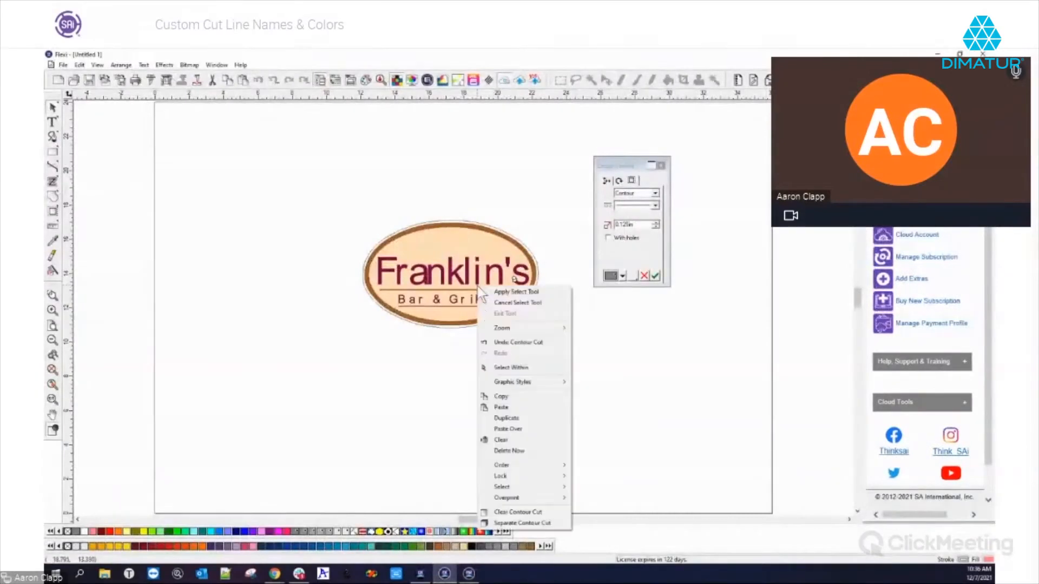
left_click(505, 516)
left_click(596, 379)
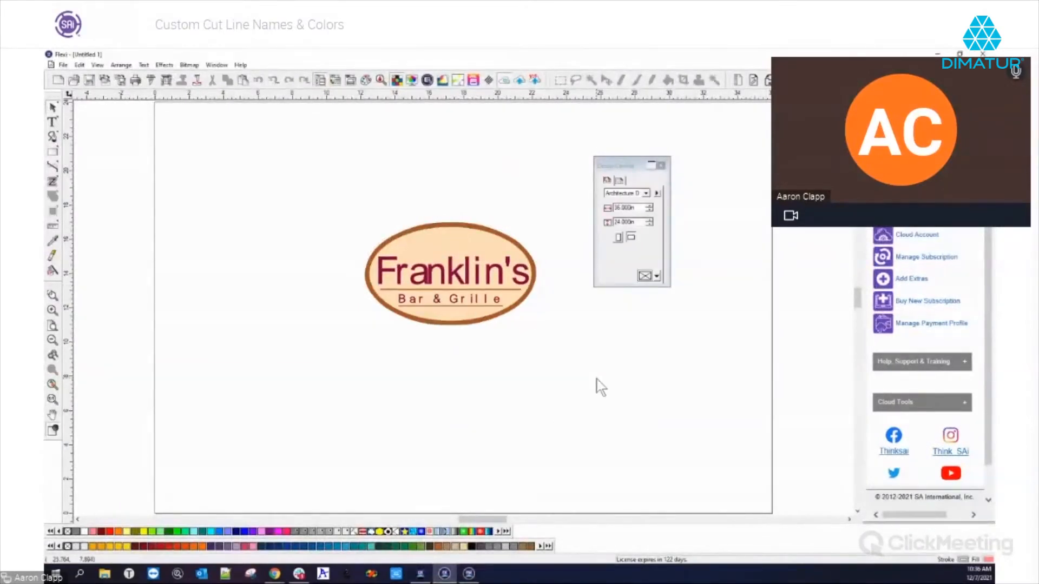
right_click(418, 534)
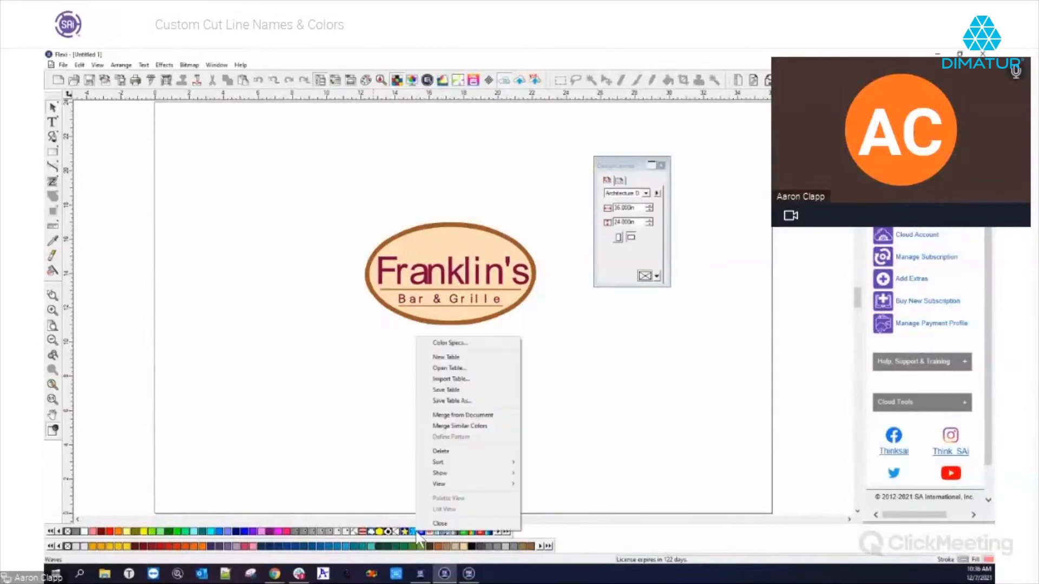
left_click(464, 345)
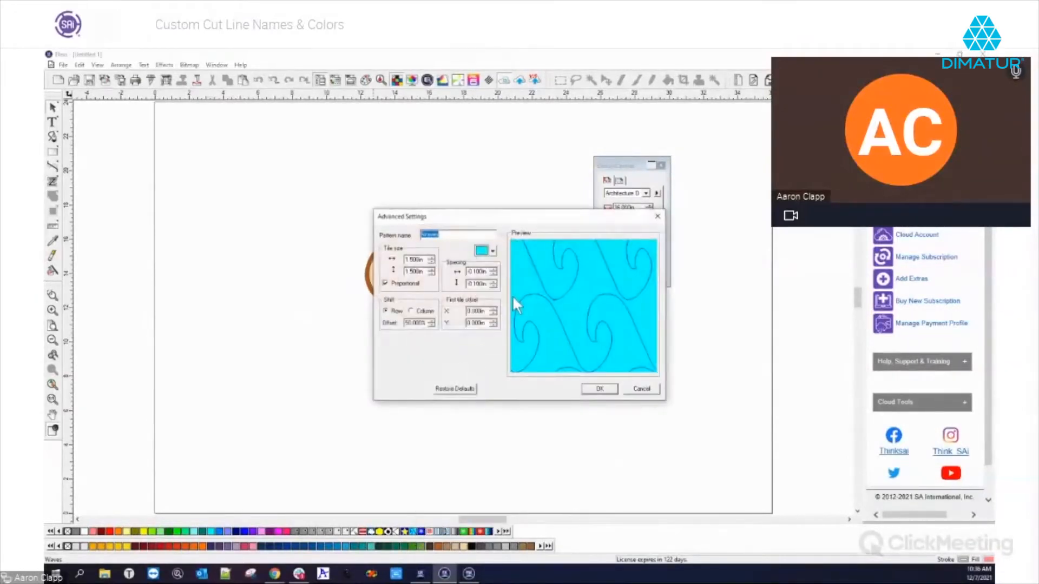
left_click(640, 388)
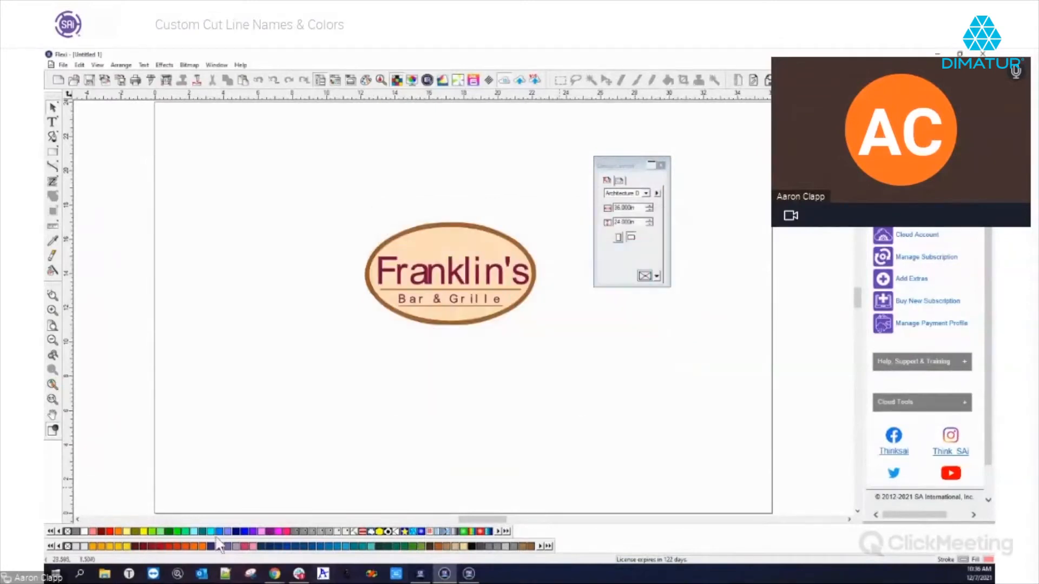
- Open the colour specs of the PerfCutContour swatch and rename it Pink Contour Cut
right_click(327, 540)
left_click(358, 342)
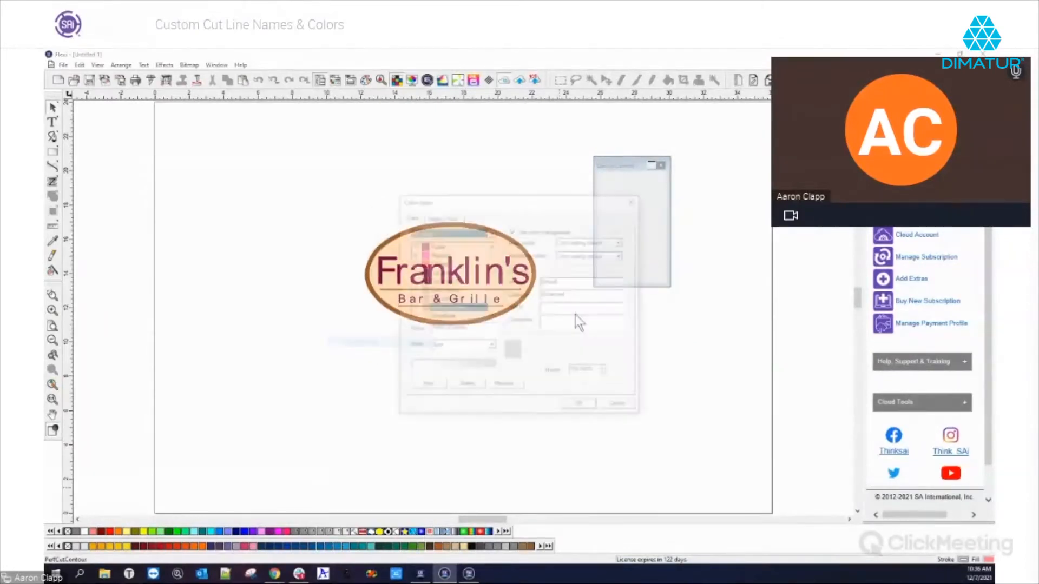
left_click_drag(493, 200, 441, 176)
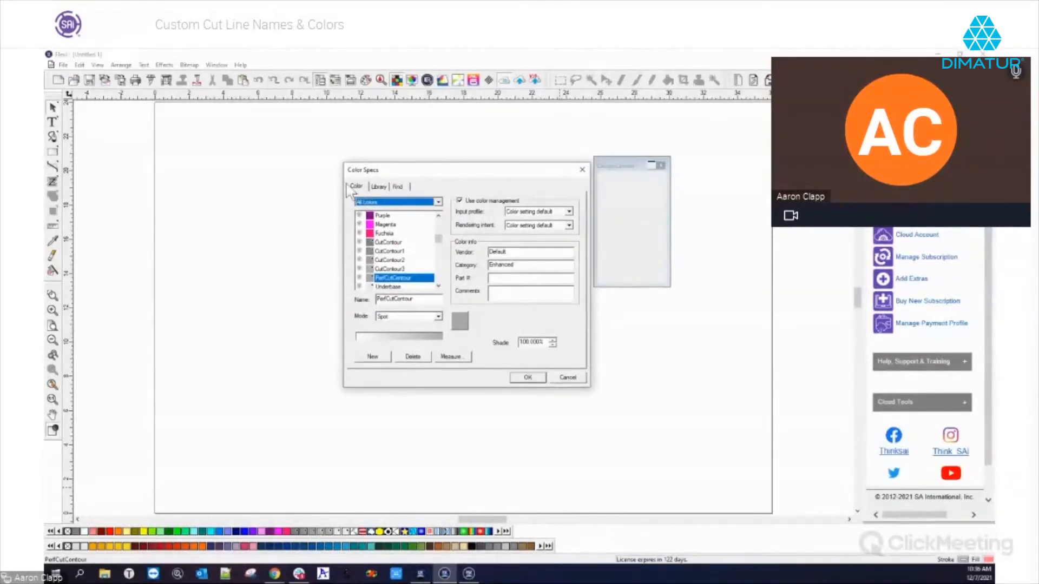
double_click(415, 301)
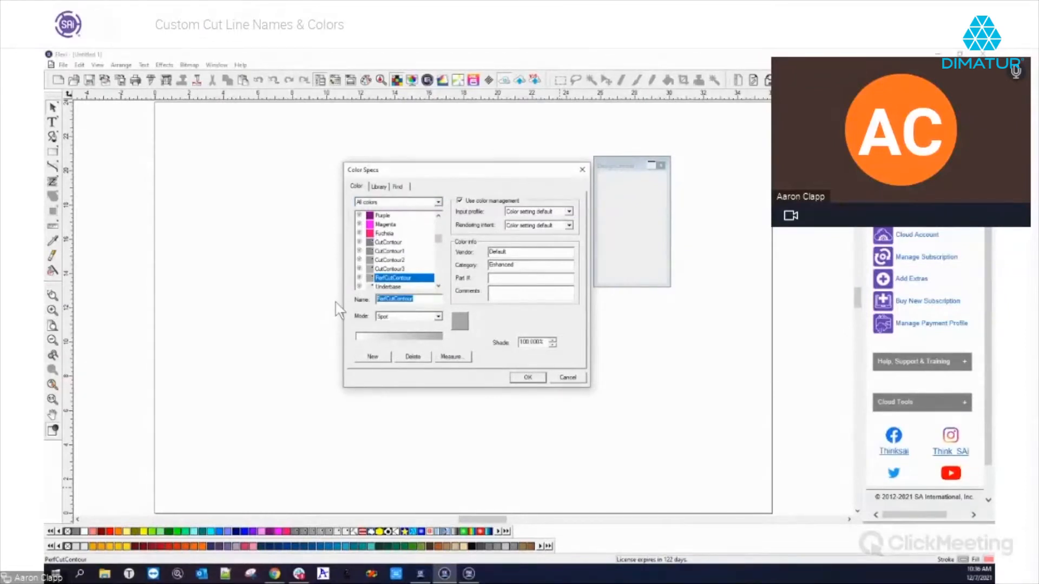
type("Pink Contour Cut")
left_click(460, 322)
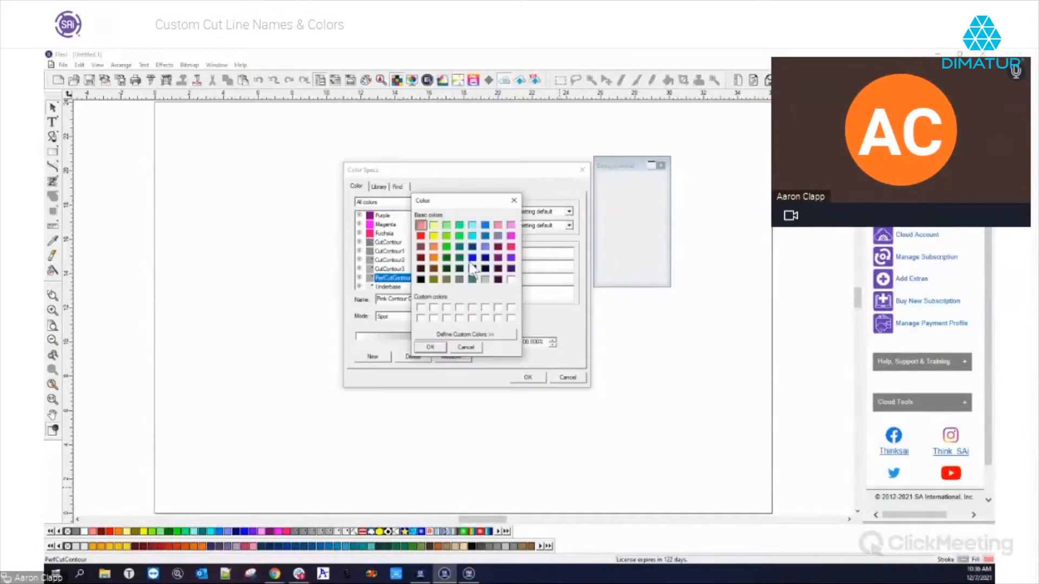
left_click(421, 237)
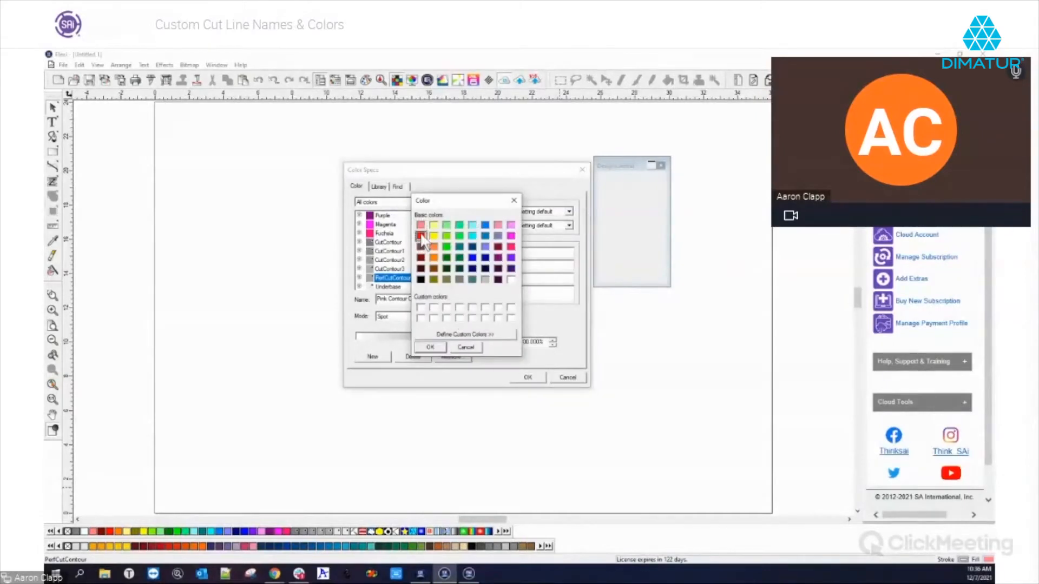
left_click(432, 348)
- Set the Pink Contour Cut swatch to magenta (RGB 255, 0, 255) and its mode to Spot
left_click(460, 327)
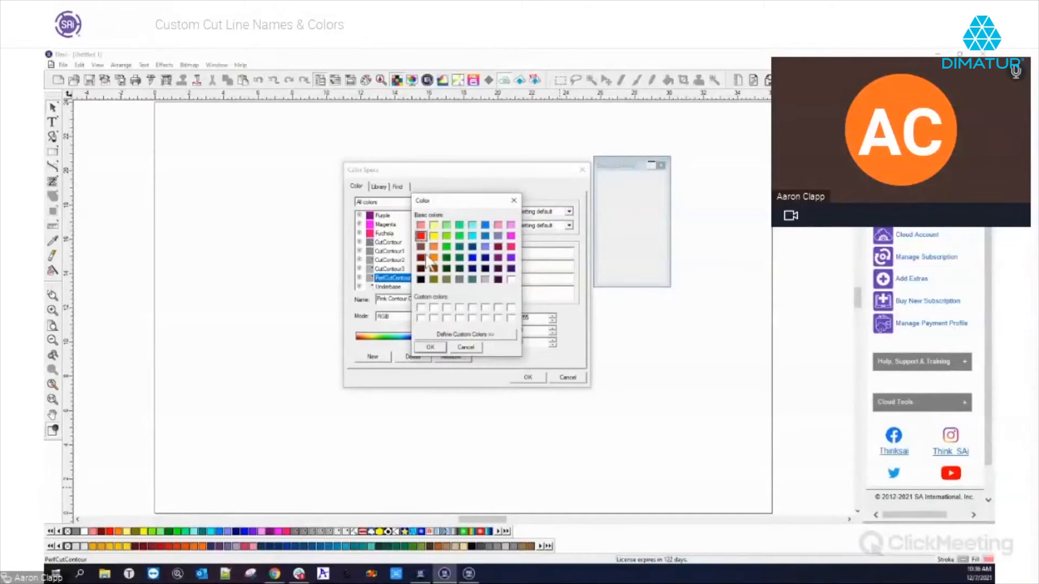
left_click(510, 236)
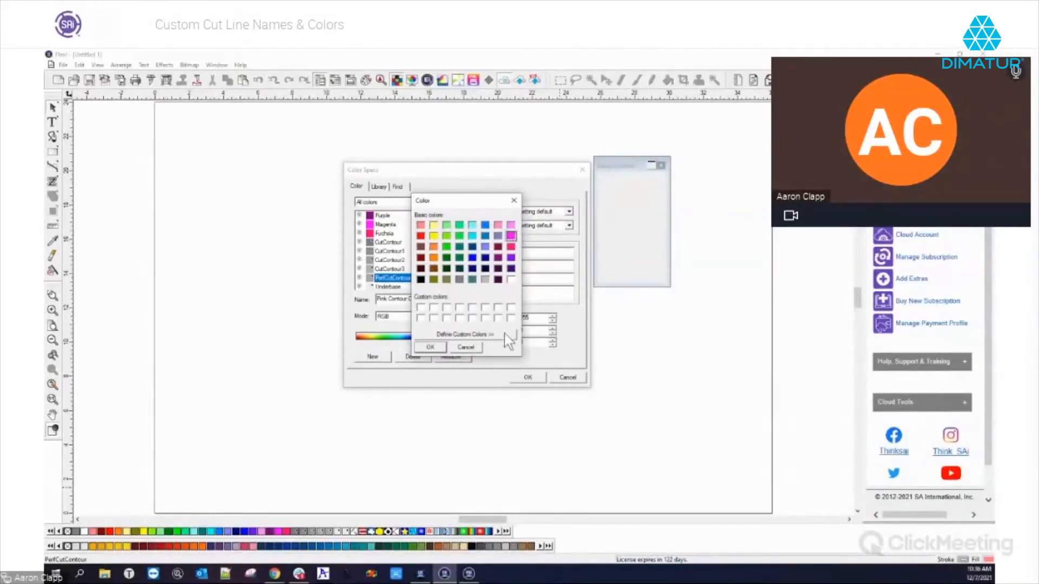
left_click(433, 348)
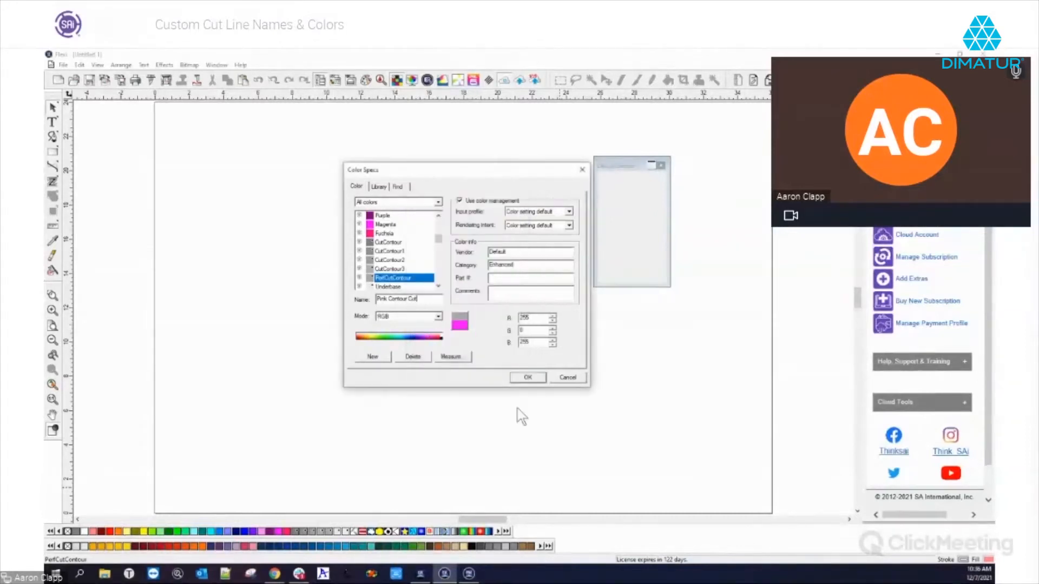
left_click(437, 317)
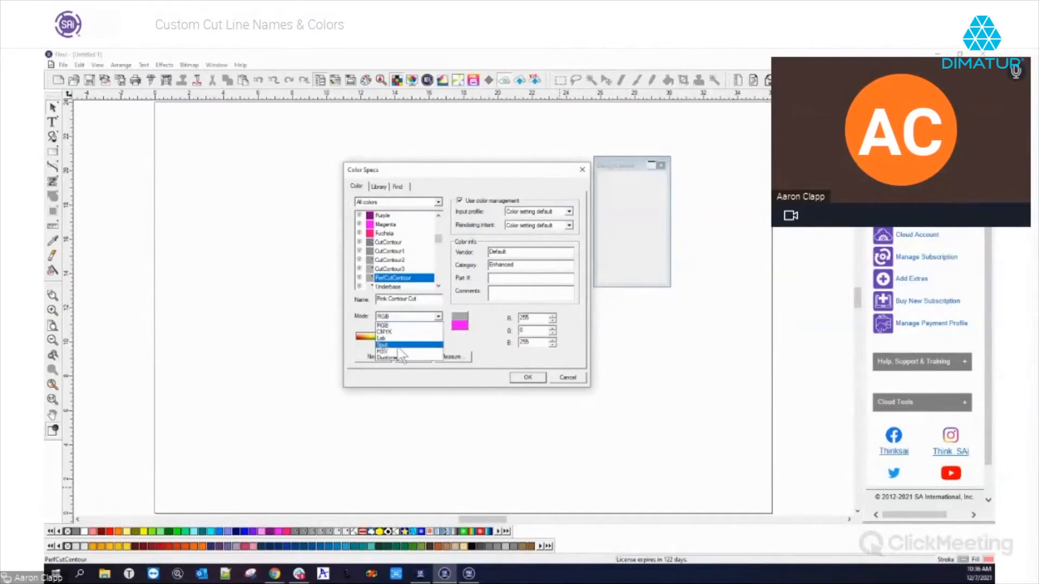
left_click(392, 347)
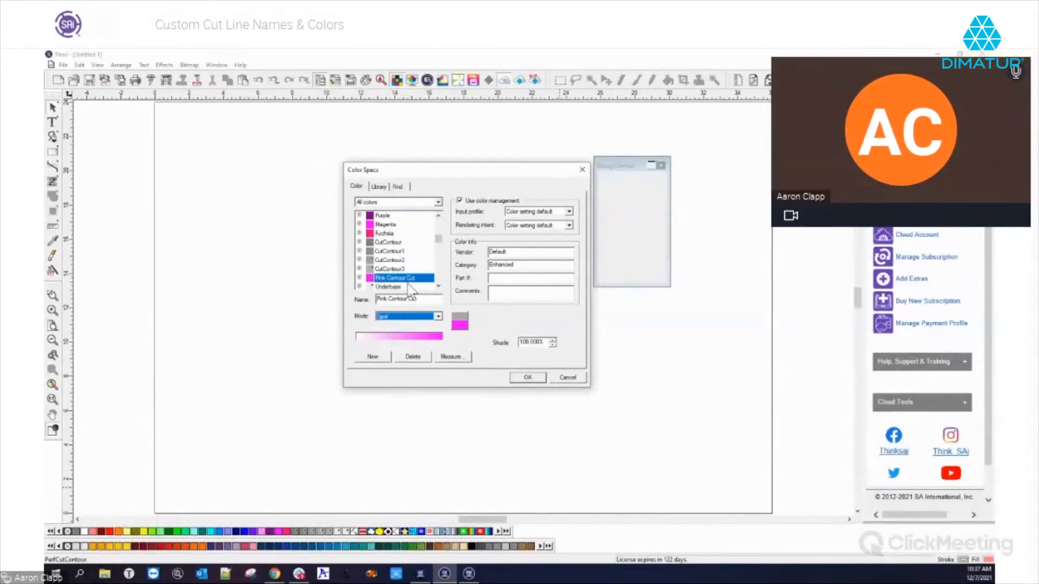
- Save the swatch changes and apply a 0.125 in contour cut in Pink Contour Cut around the Franklin's logo
left_click(528, 377)
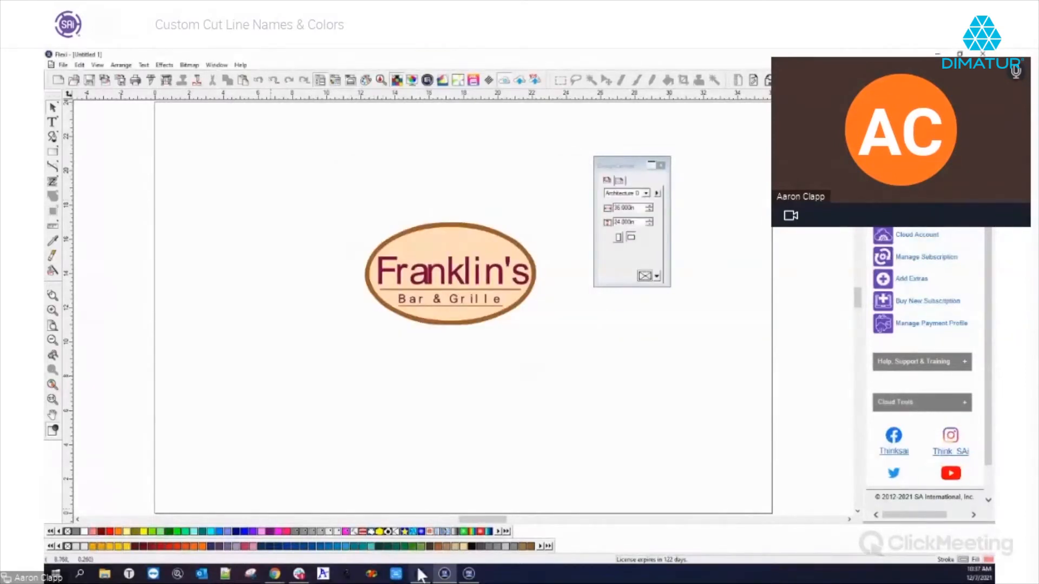
left_click_drag(340, 217, 557, 377)
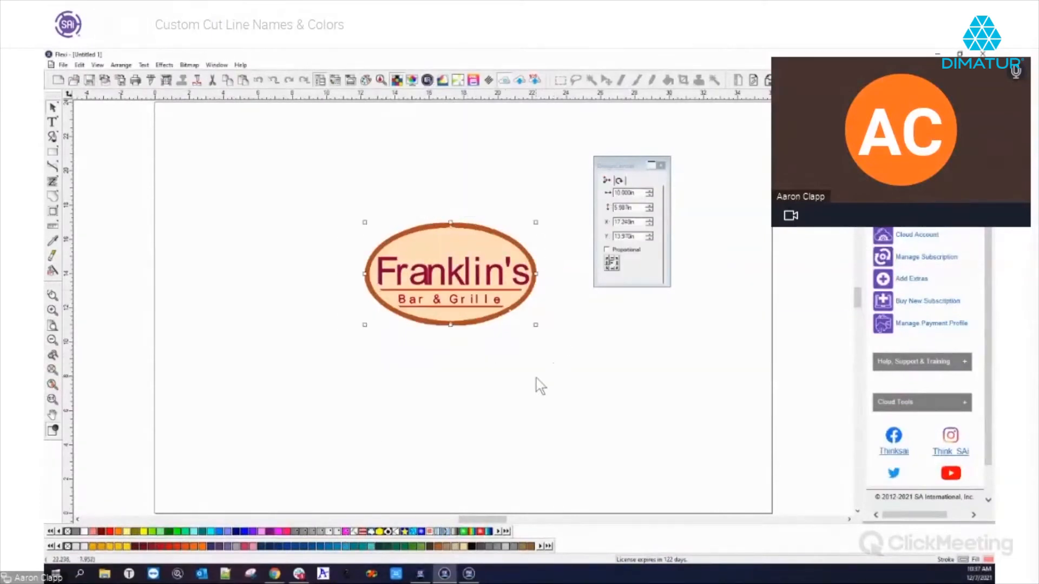
left_click(53, 211)
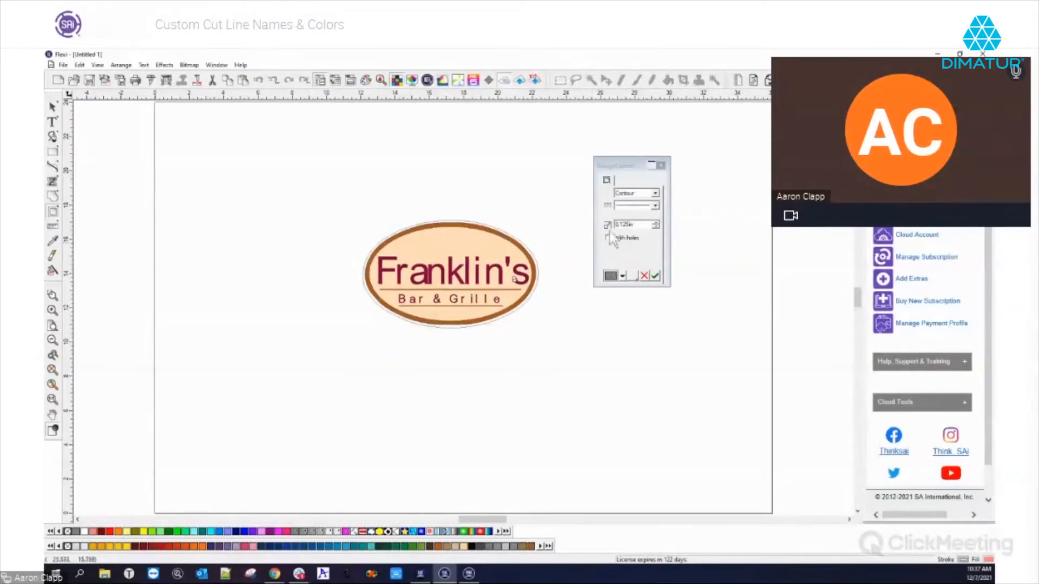
left_click(623, 276)
left_click_drag(671, 297, 673, 328)
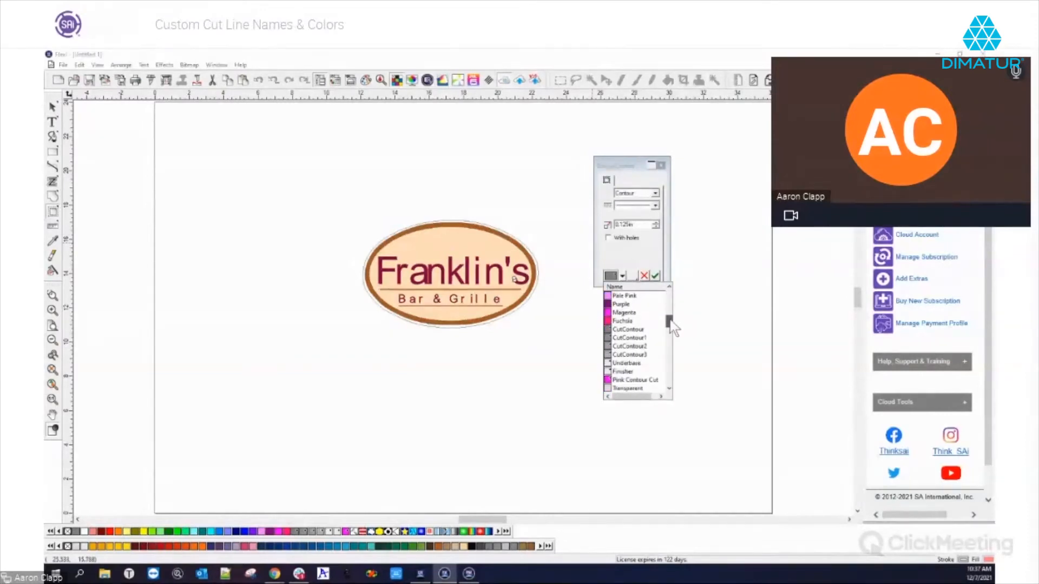
left_click(643, 381)
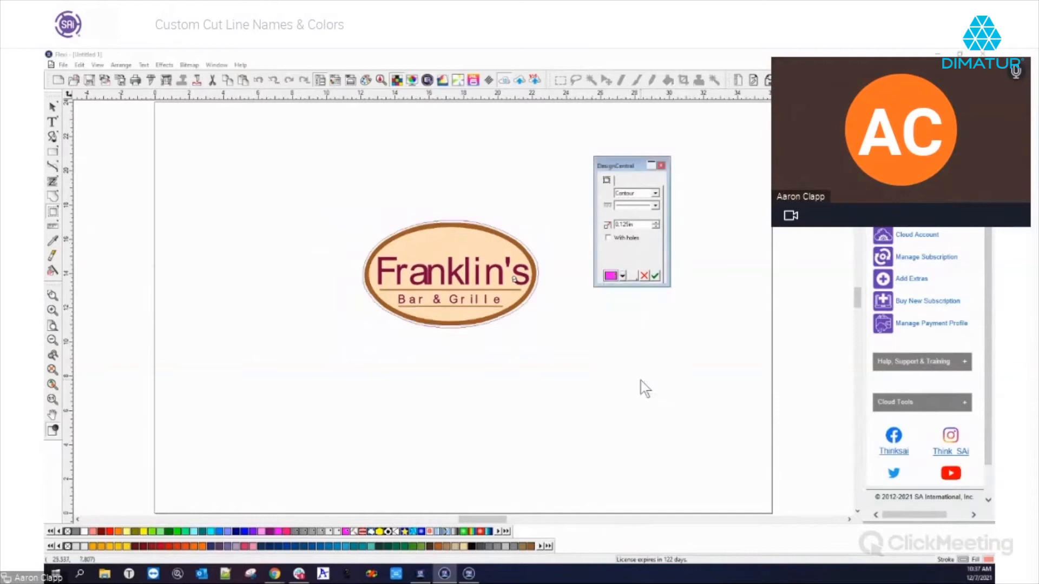
left_click(655, 276)
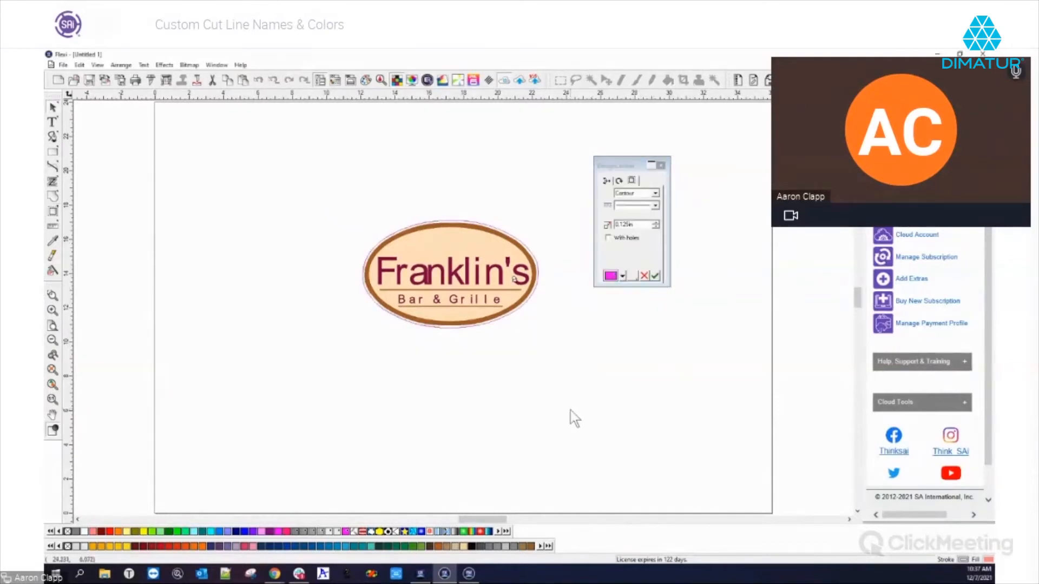
- Examine the contour cut colour in the RIP and Print cut settings and close the dialog without sending the job
left_click(167, 81)
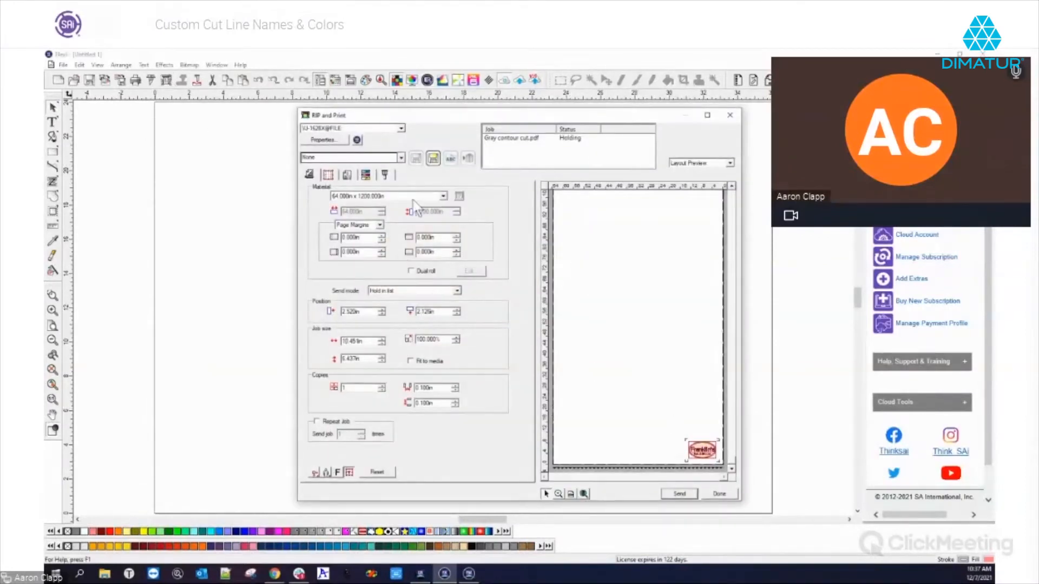
left_click(385, 176)
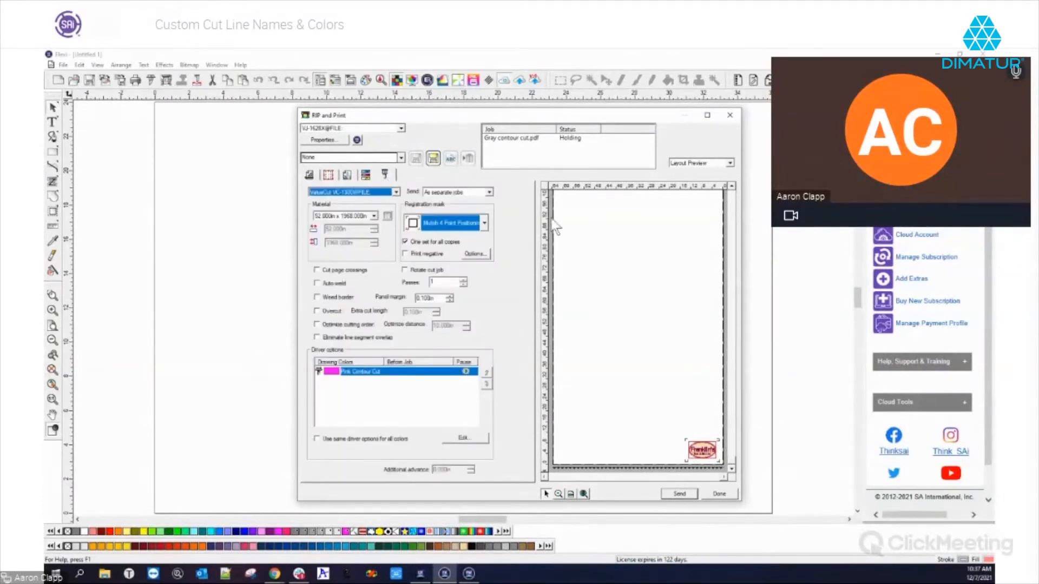
left_click(732, 118)
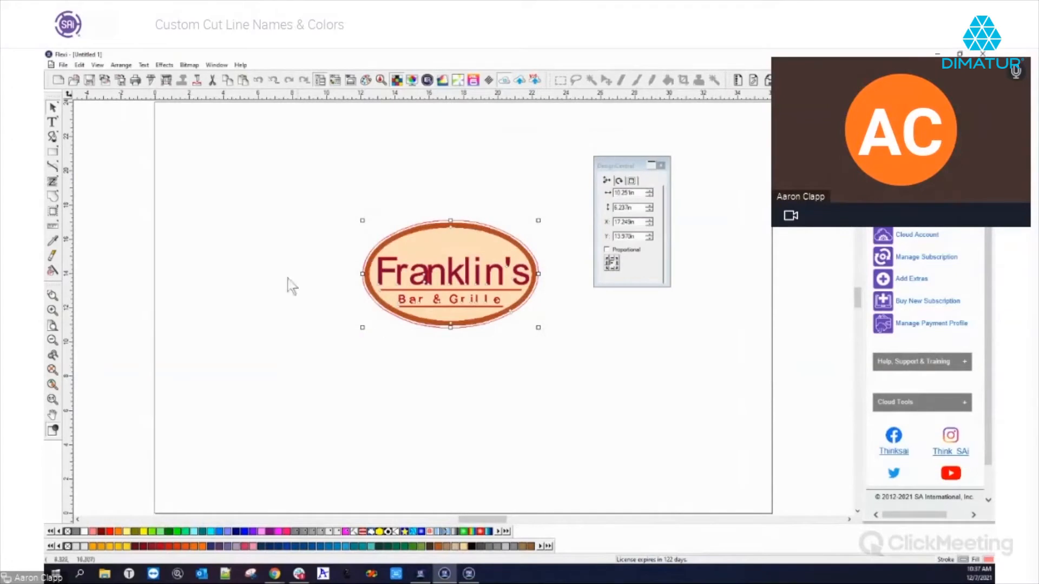
- Export the design to the Desktop as an Adobe PDF named Pink contour job
left_click(331, 295)
left_click_drag(303, 174, 634, 403)
left_click(332, 204)
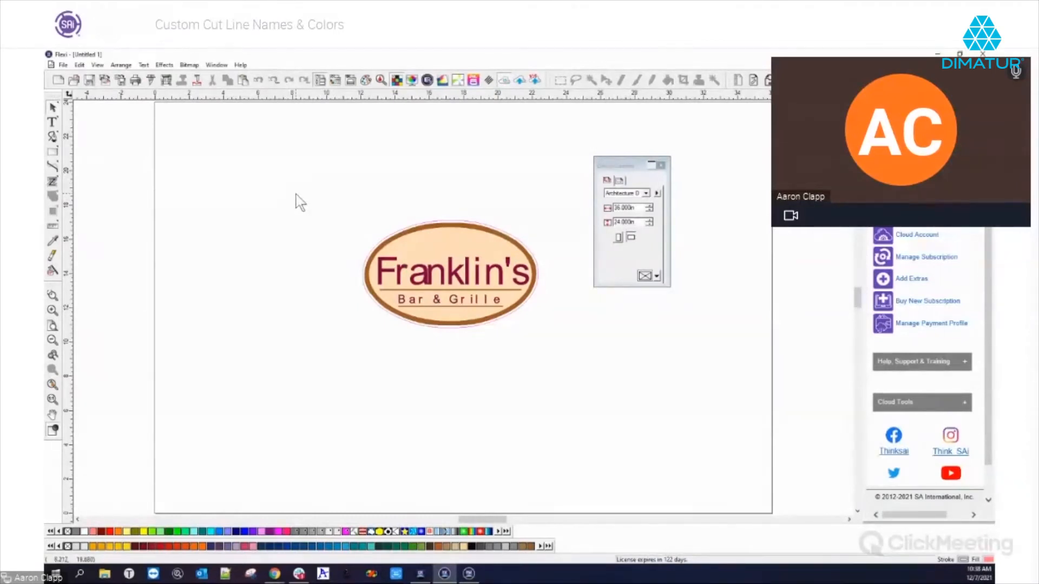
left_click(63, 64)
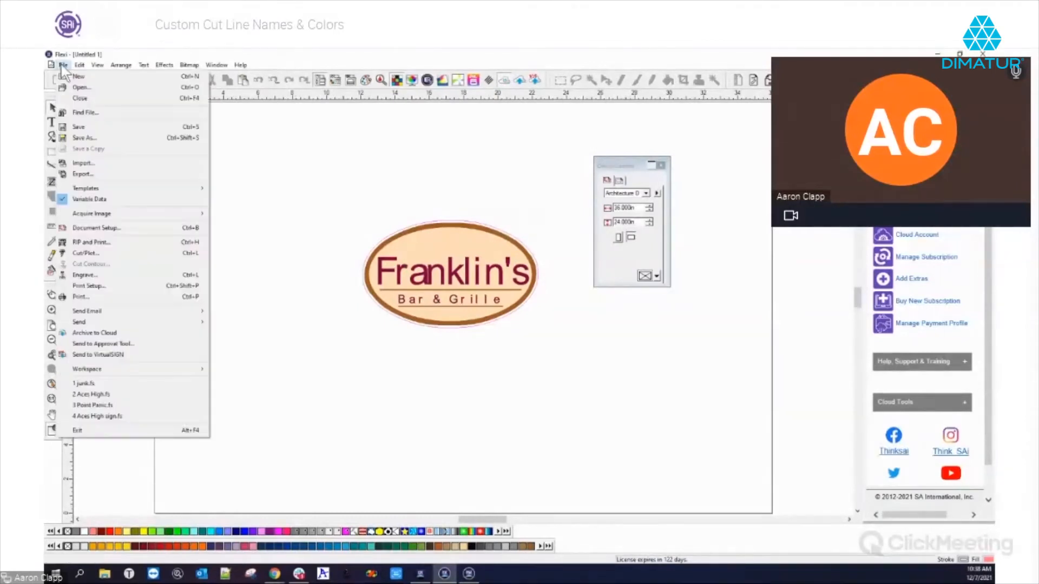
left_click(81, 174)
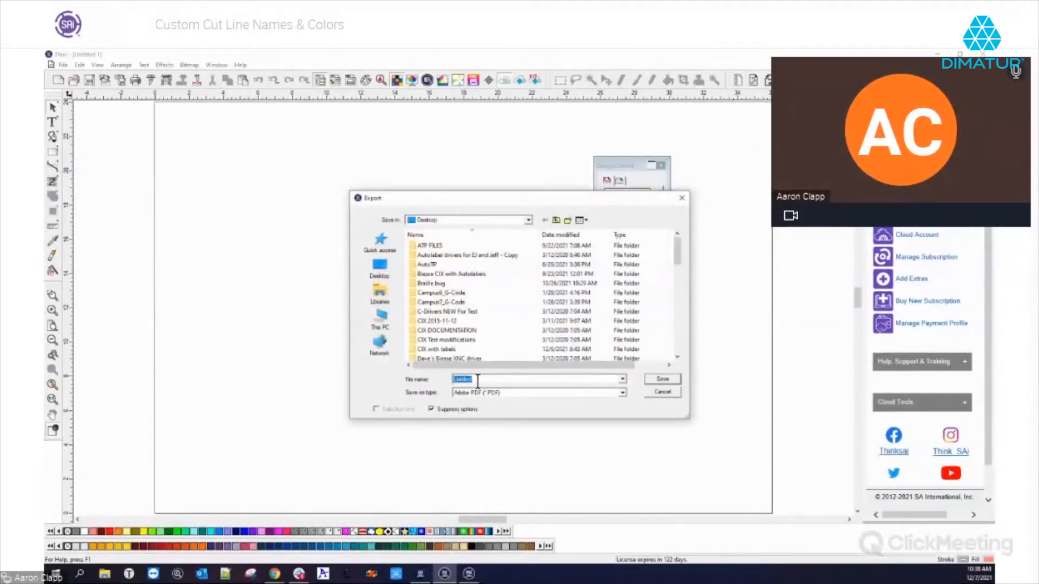
type("Pink co")
key("BackSpace")
key("BackSpace")
type("contour job")
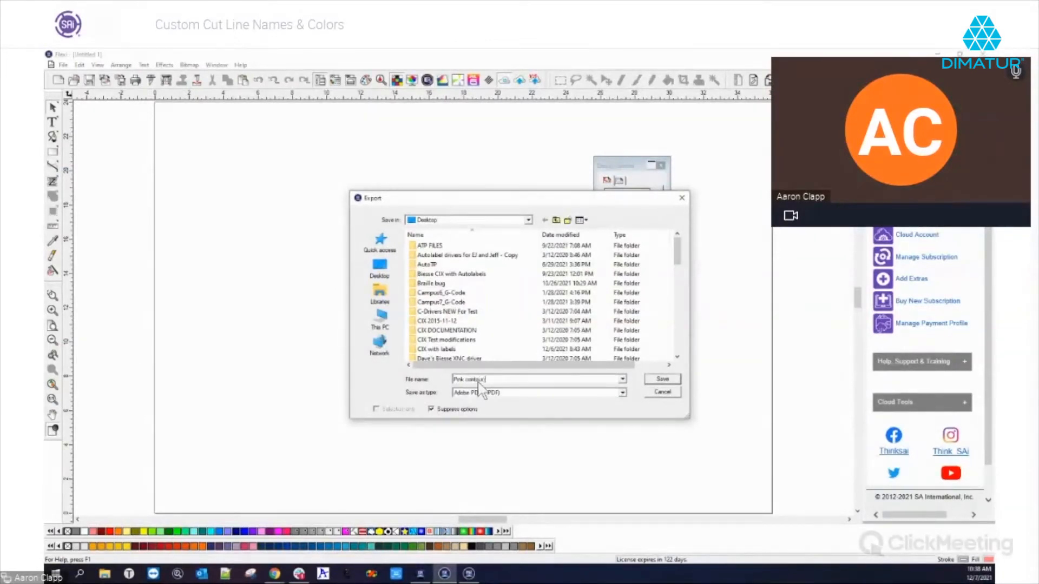
left_click(658, 380)
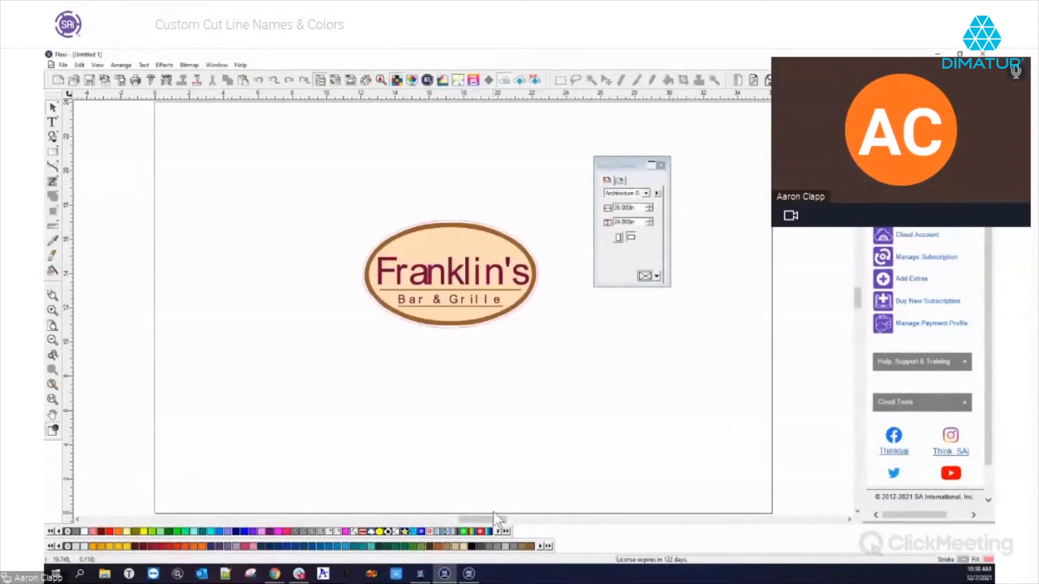
- Switch to Production Manager and delete the Gray contour cut job from the hold queue
left_click(468, 574)
right_click(123, 320)
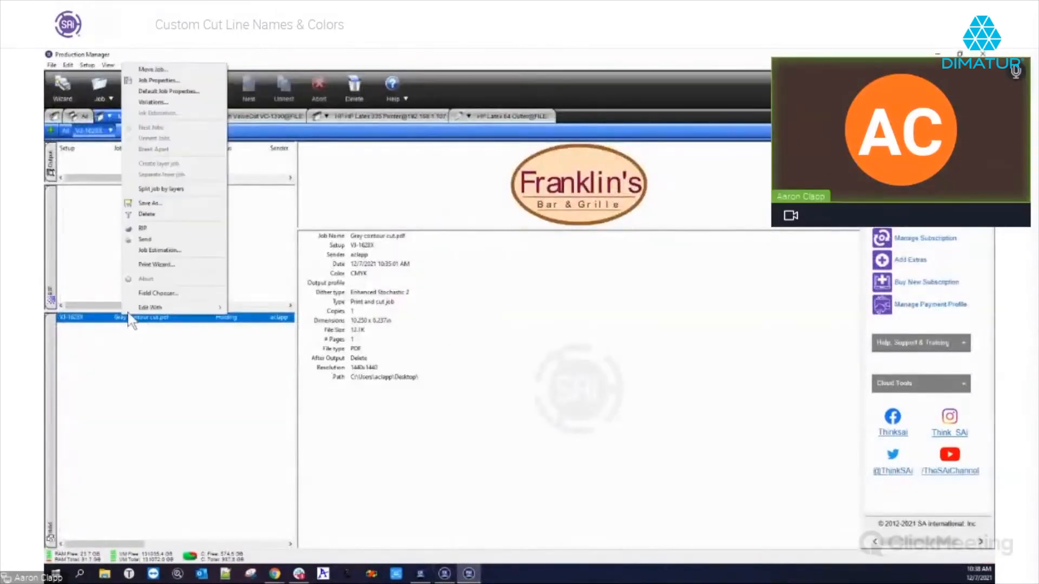
left_click(155, 213)
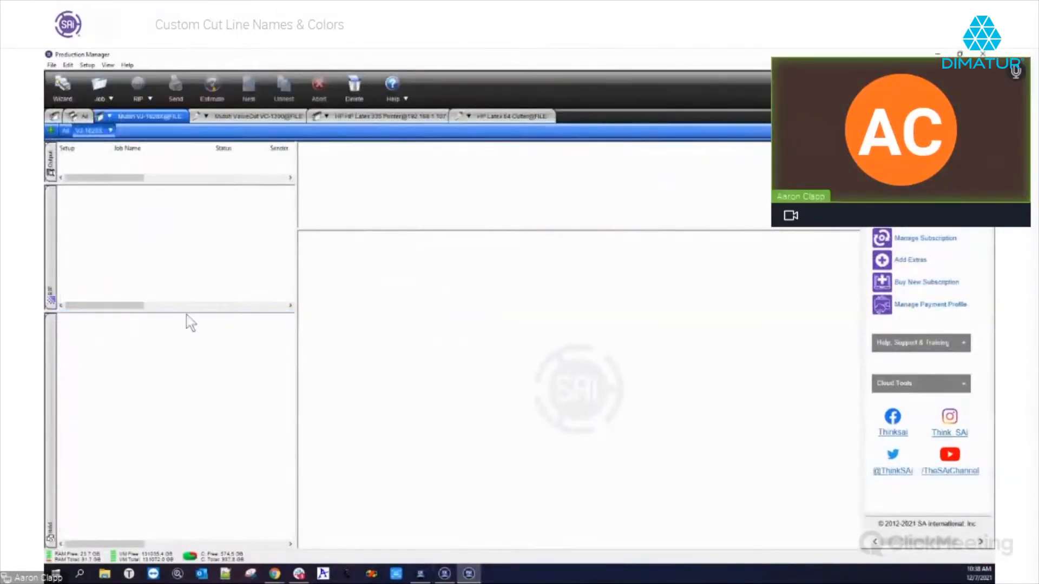
- Add Pink contour job.pdf to the Mutoh VJ-1628X setup
left_click(257, 114)
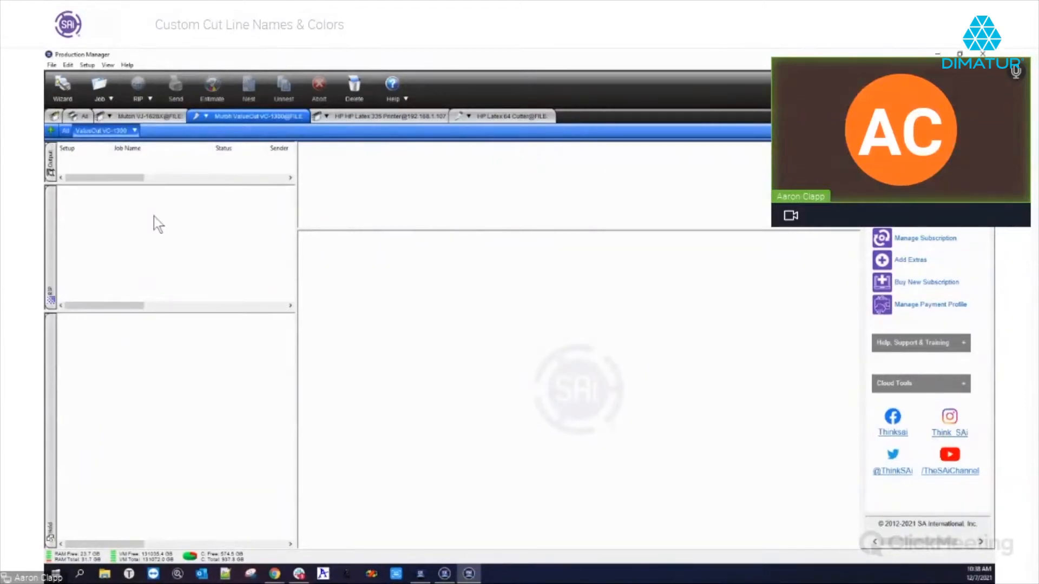
left_click(149, 114)
left_click(110, 130)
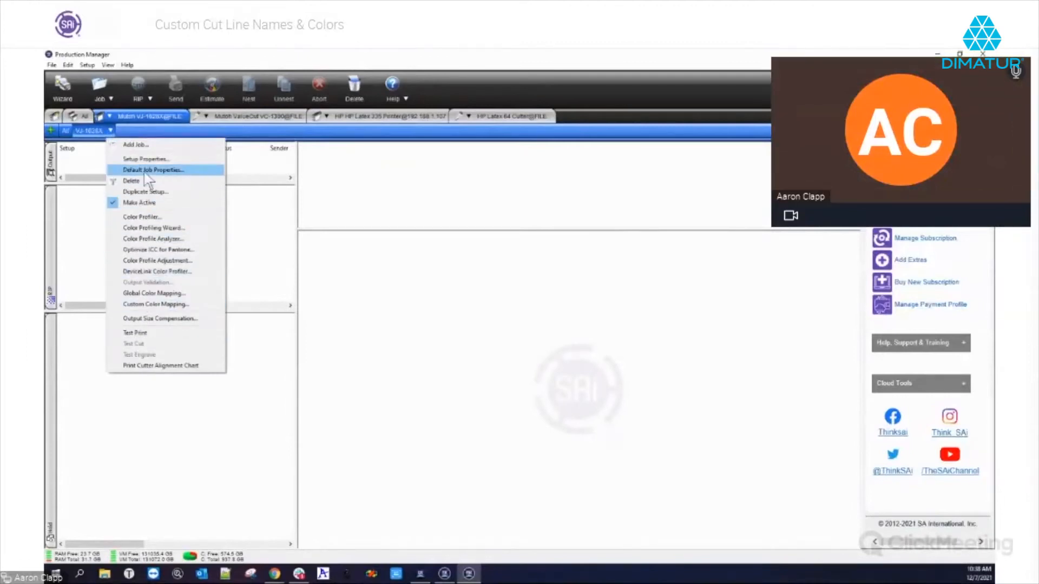
left_click(340, 447)
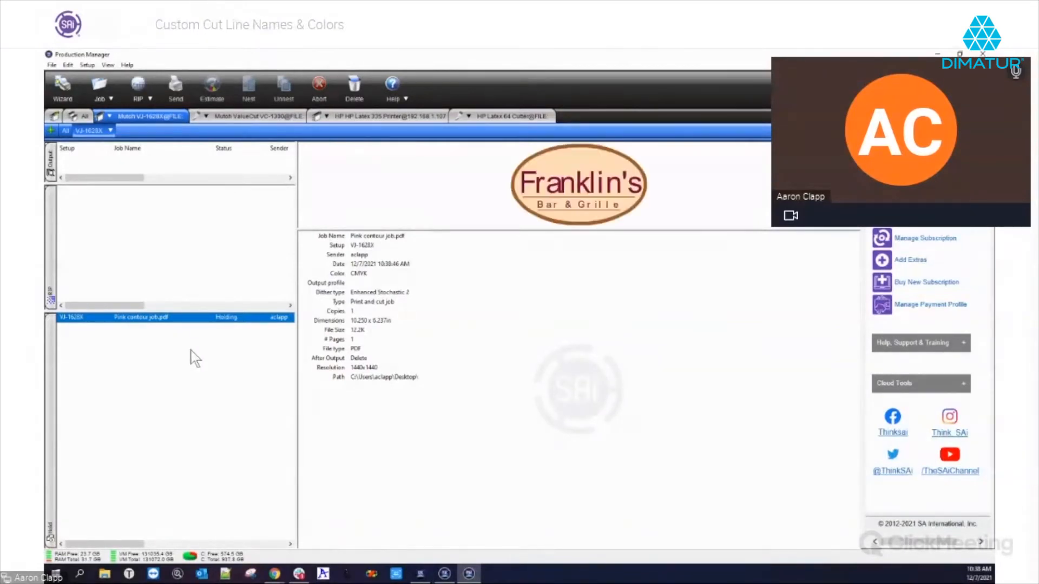
- Examine the cut line colour and name in the Pink contour job's cut settings, widening the colour column, and close its properties
double_click(138, 320)
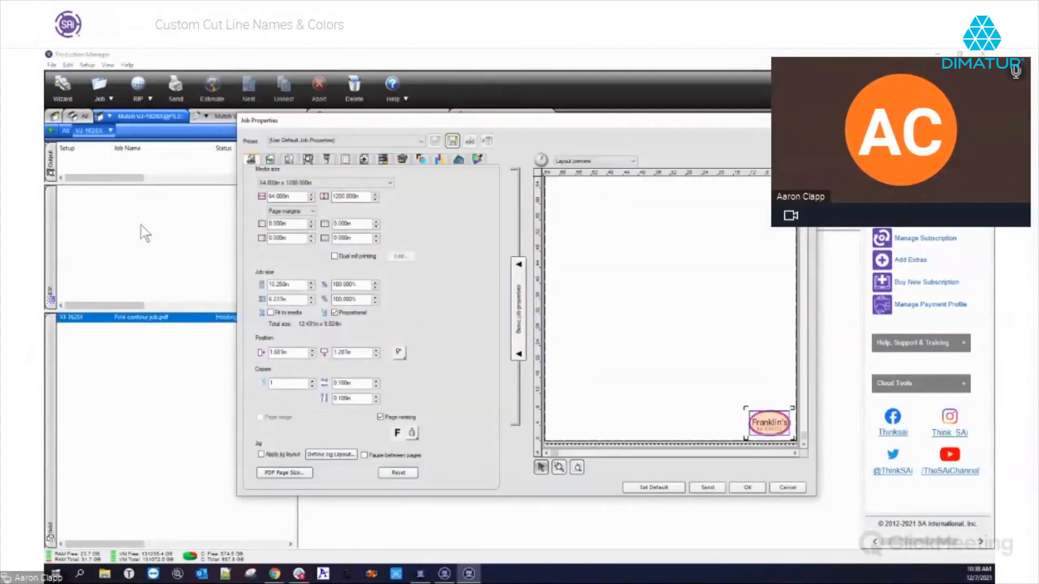
left_click(326, 159)
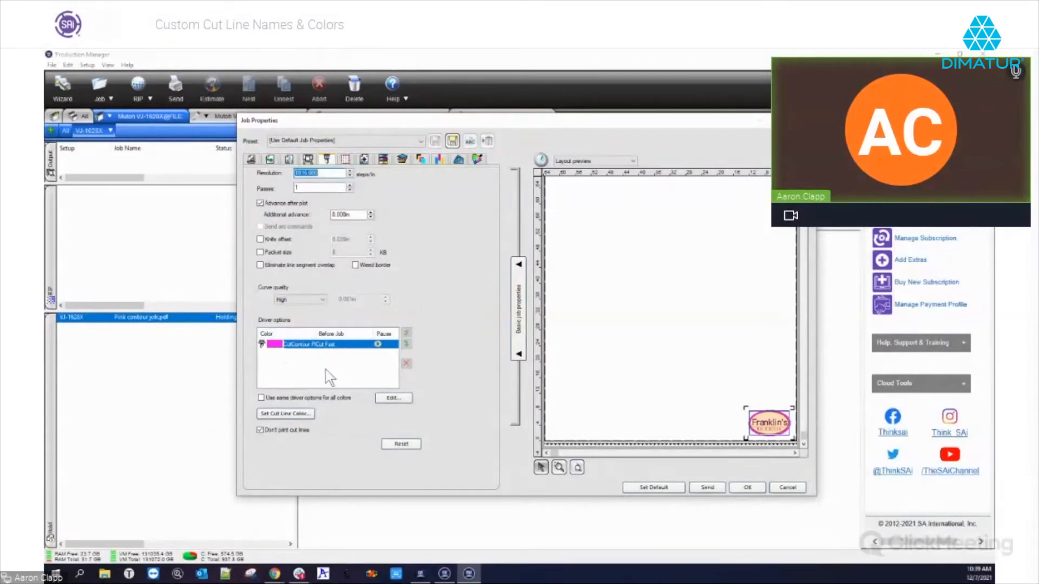
mouse_move(315, 334)
left_mouse_down()
mouse_move(371, 333)
mouse_move(325, 333)
left_mouse_up()
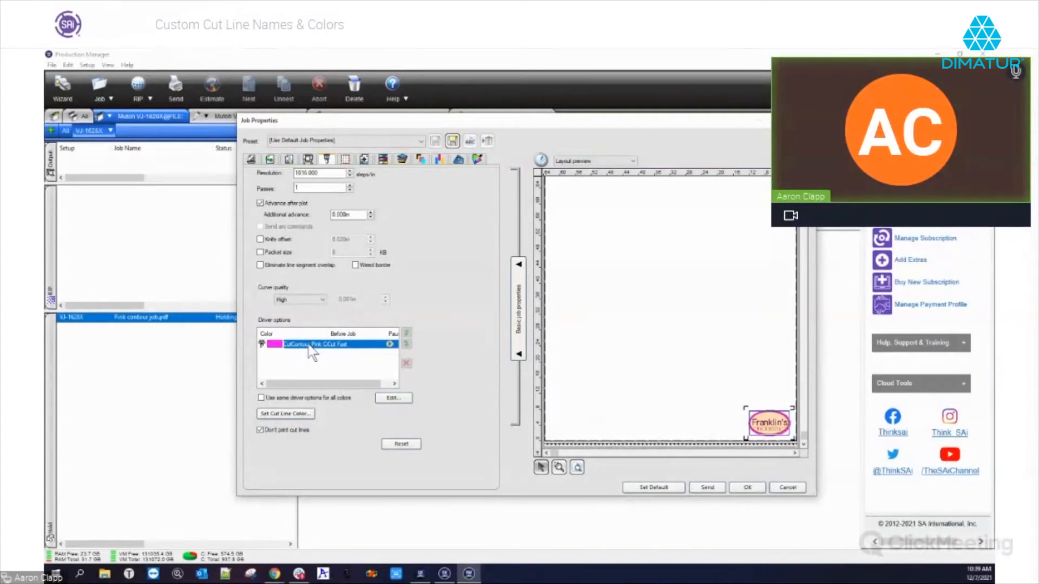
left_click(804, 120)
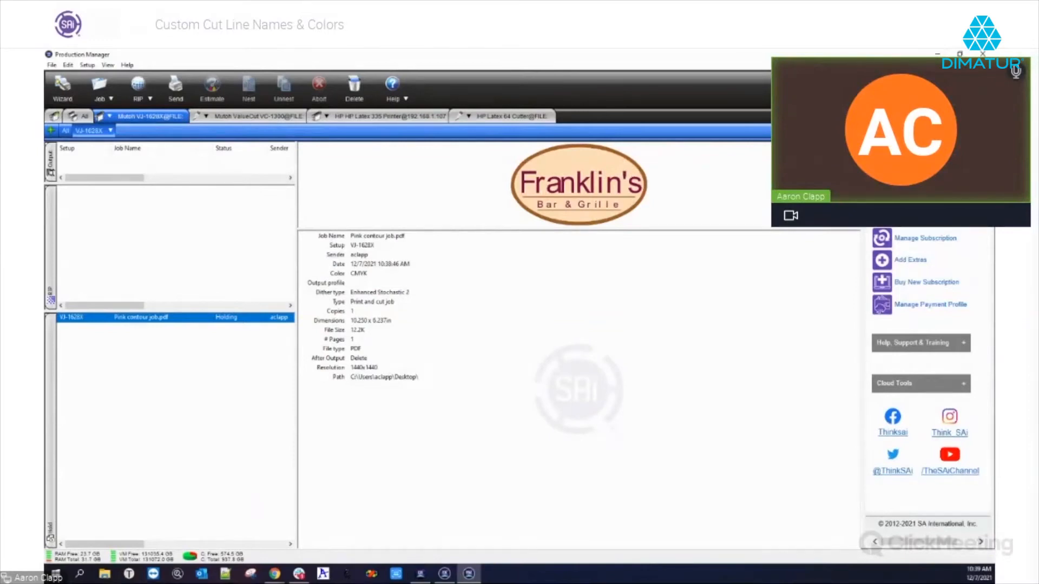
- Switch back to Flexi and clear the pink contour cut from the Franklin's logo
left_click(937, 54)
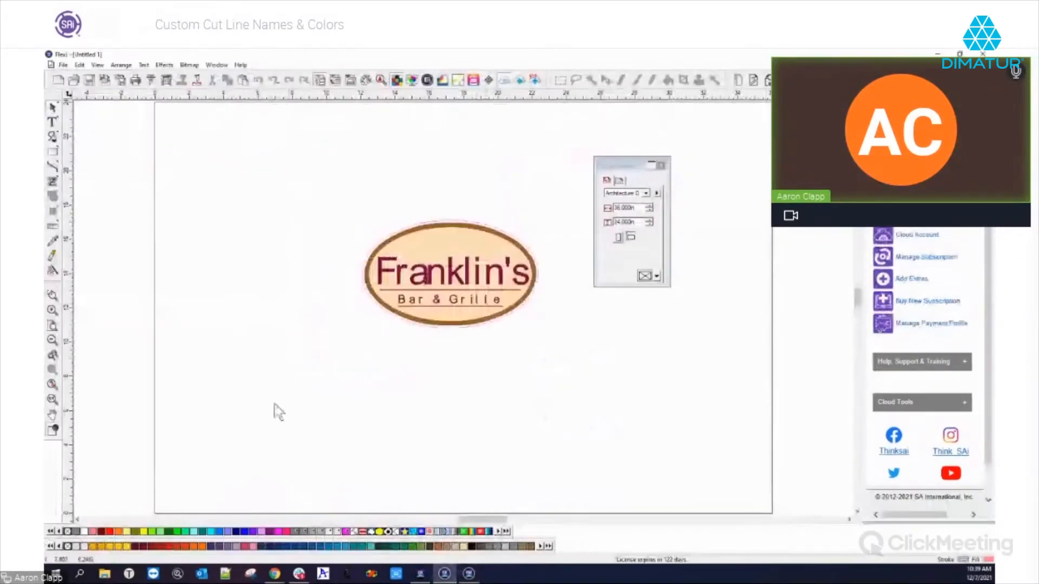
left_click_drag(309, 173, 585, 381)
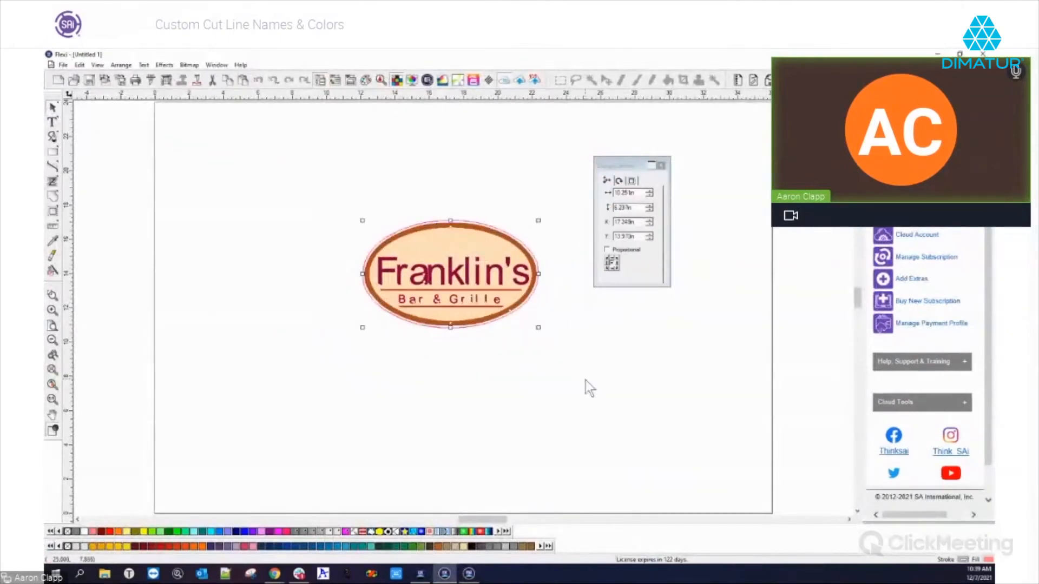
right_click(456, 281)
left_click(495, 483)
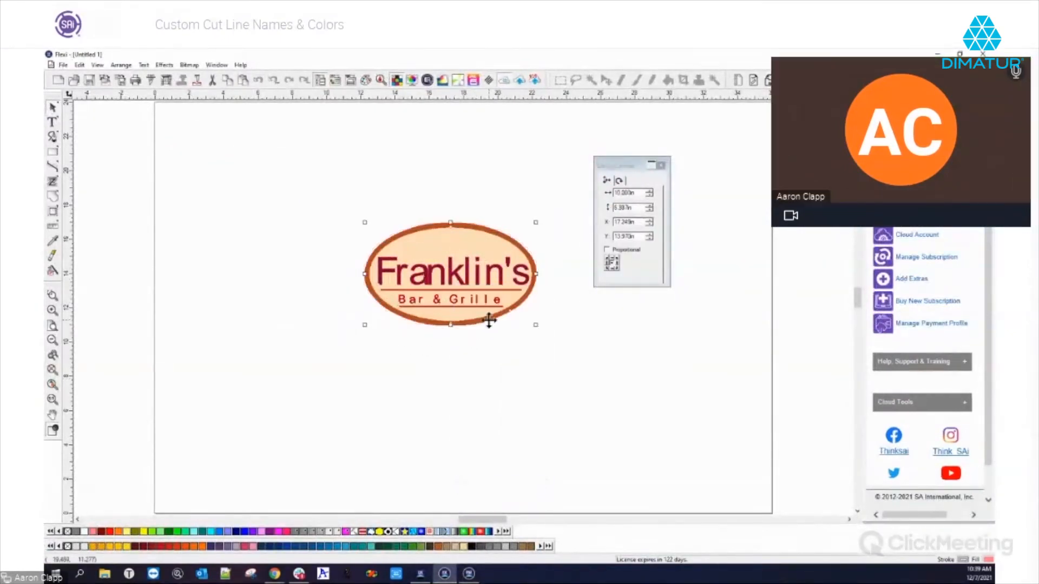
left_click(487, 429)
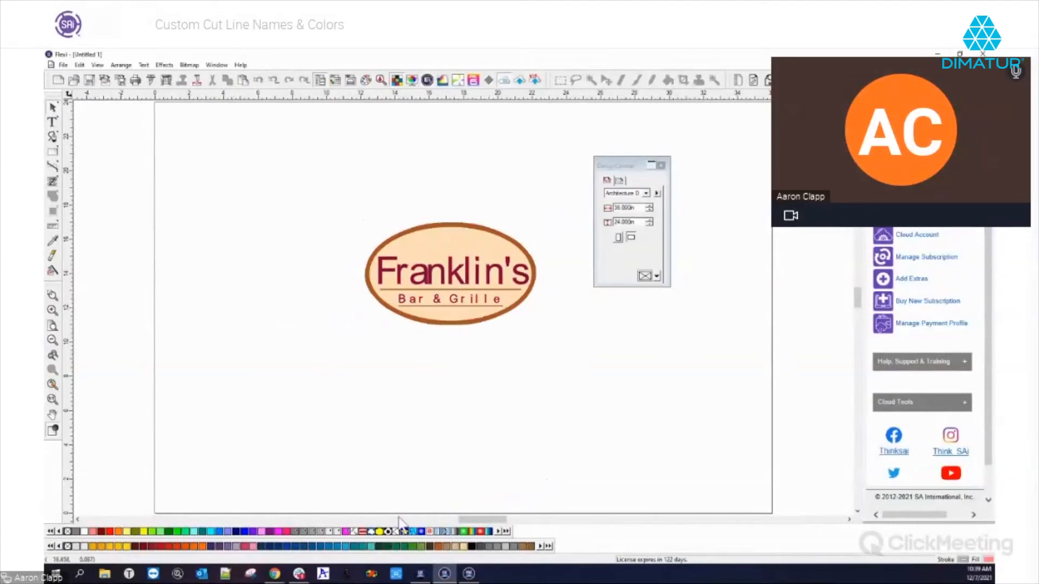
- Open the colour specs of the Pink Contour Cut swatch and enter Red Color cut as its name
right_click(346, 532)
left_click(414, 343)
left_click_drag(518, 202, 432, 168)
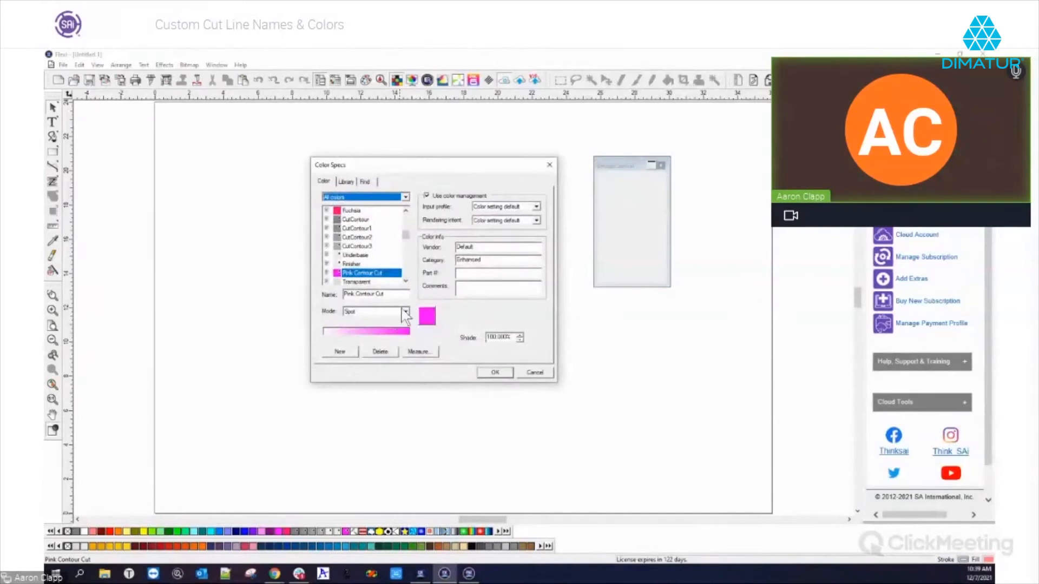
double_click(350, 294)
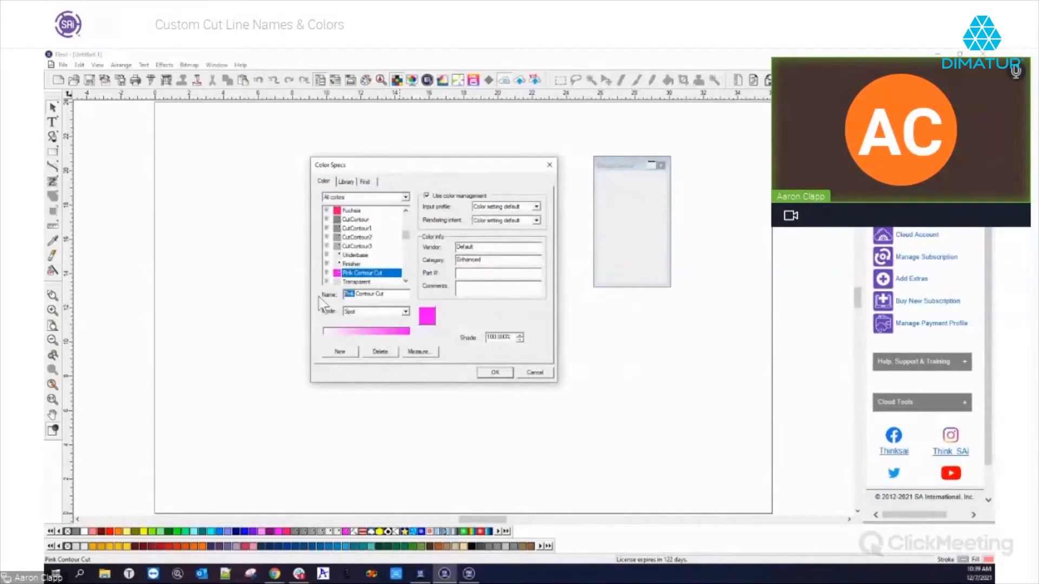
left_click_drag(395, 294, 315, 301)
left_click(385, 294)
left_click_drag(384, 294, 334, 306)
type("P")
type("ed CCL")
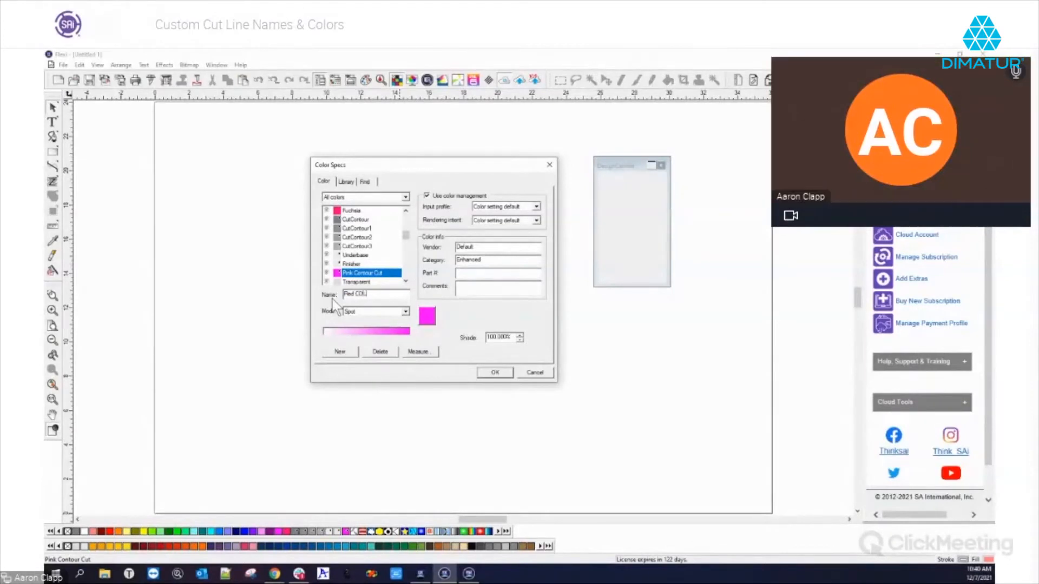
key("BackSpace")
key("BackSpace")
- Change the color of the Pink Contour Cut swatch to red (RGB 255, 0, 0)
left_click(433, 316)
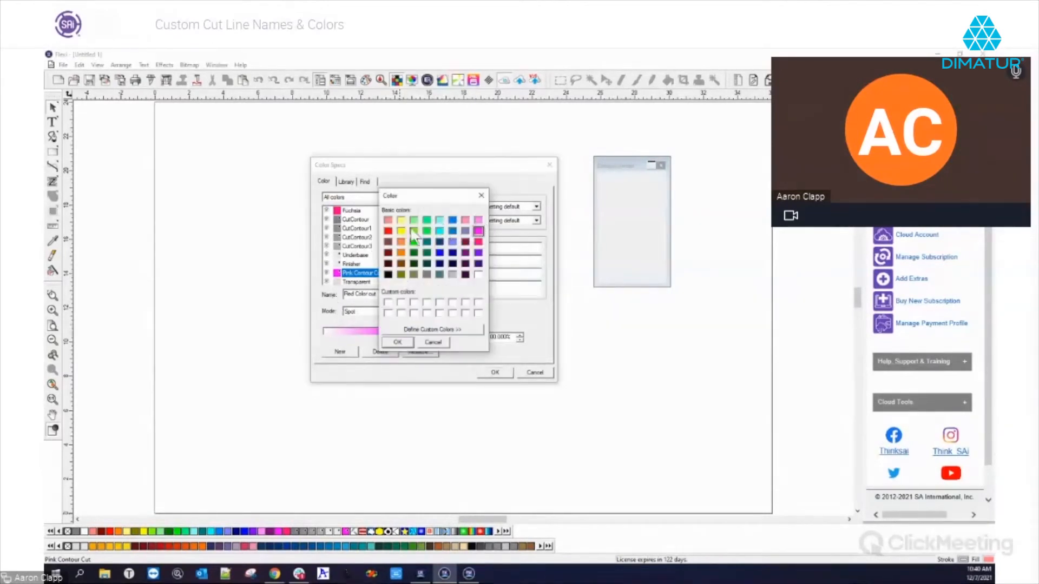
left_click(388, 231)
left_click(398, 341)
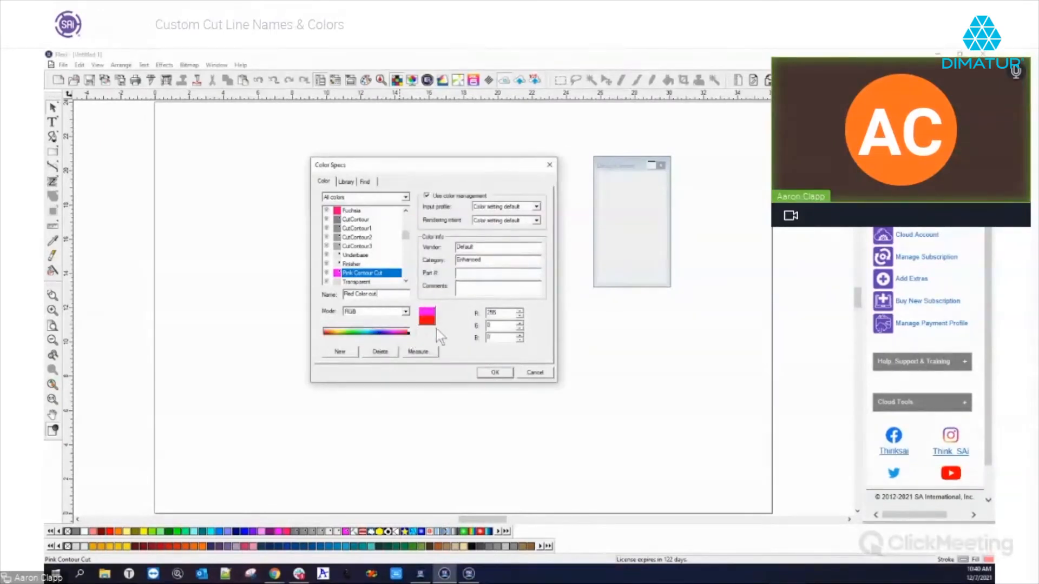
left_click(427, 317)
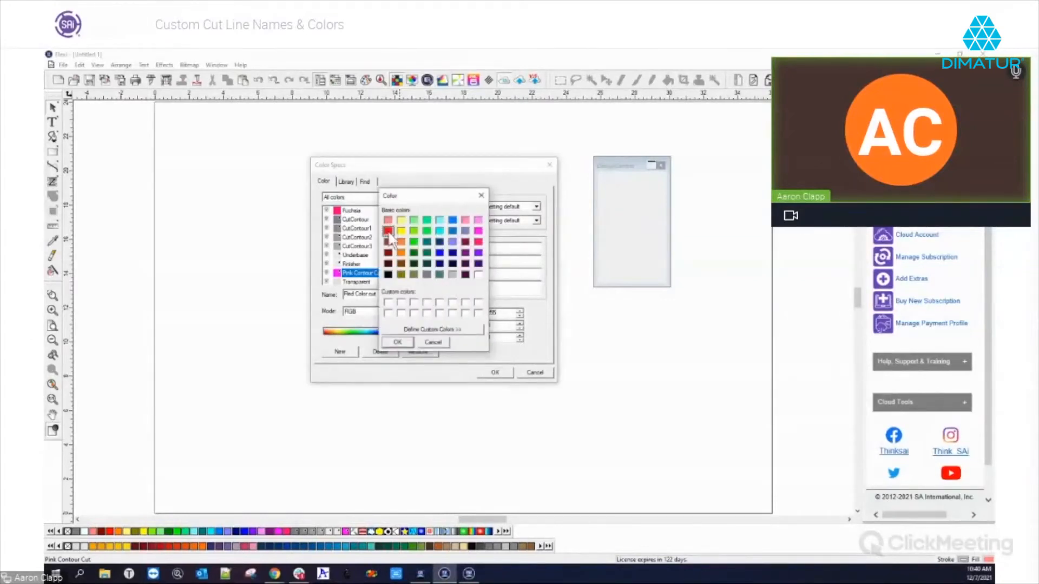
left_click(398, 342)
left_click(426, 317)
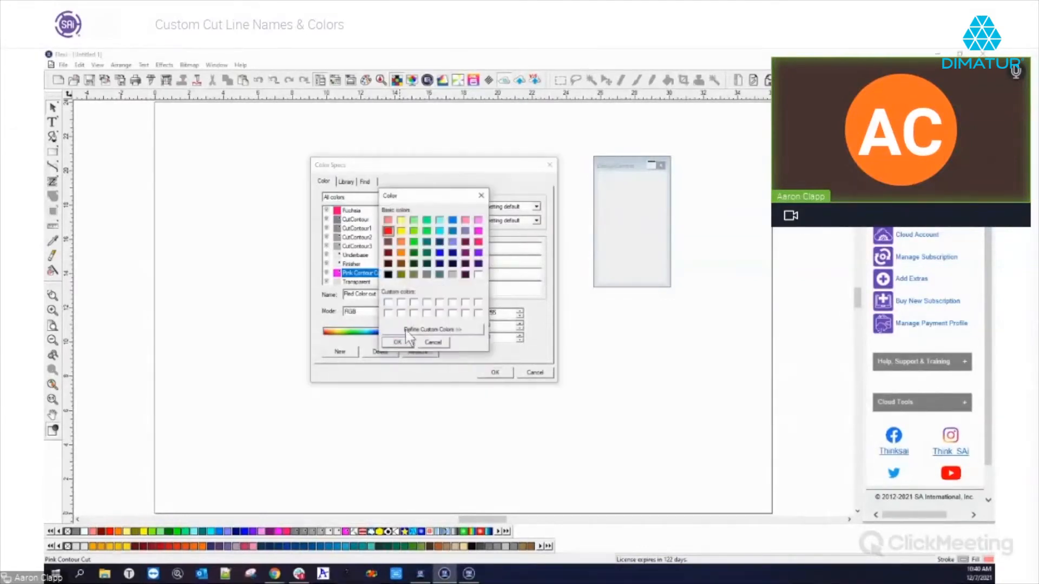
left_click(427, 342)
- Set the Red Color cut swatch's mode to Spot and accept the color specs
left_click(379, 312)
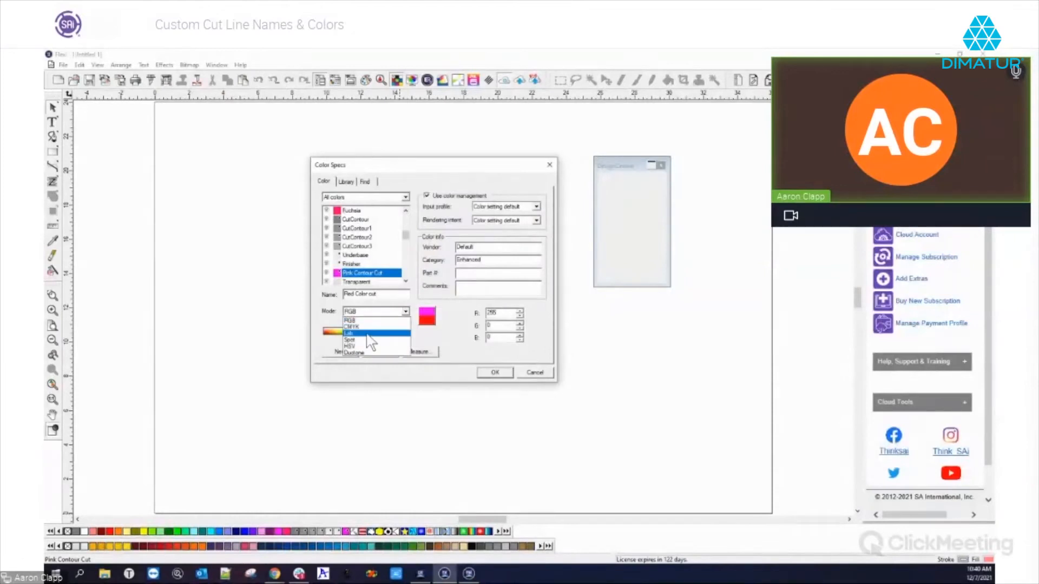
left_click(374, 333)
left_click(393, 313)
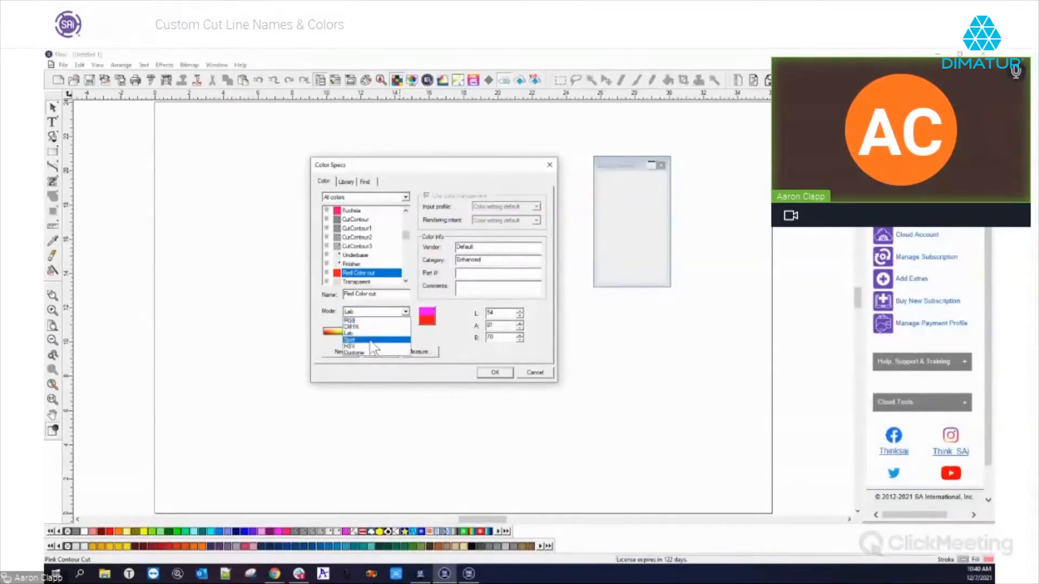
left_click(374, 340)
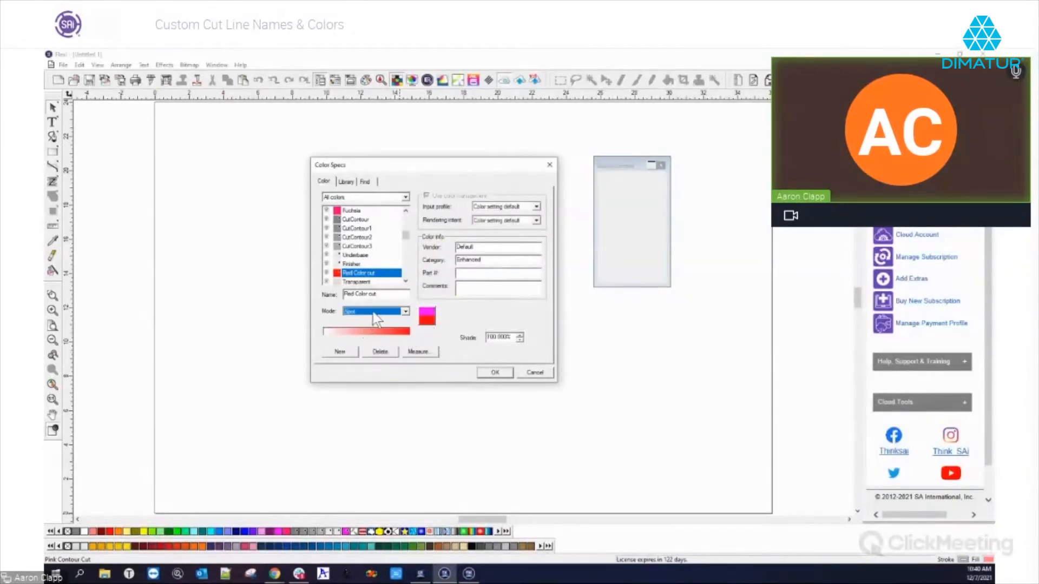
left_click(494, 373)
- Apply a contour cut to the Franklin's logo in the Red Color cut swatch
left_click_drag(305, 206, 633, 406)
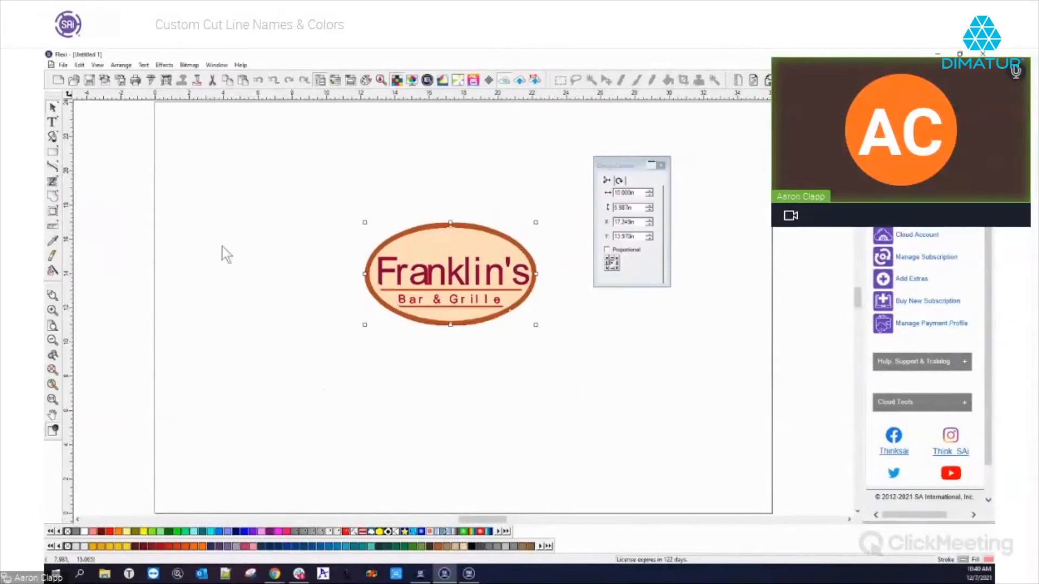
left_click(53, 212)
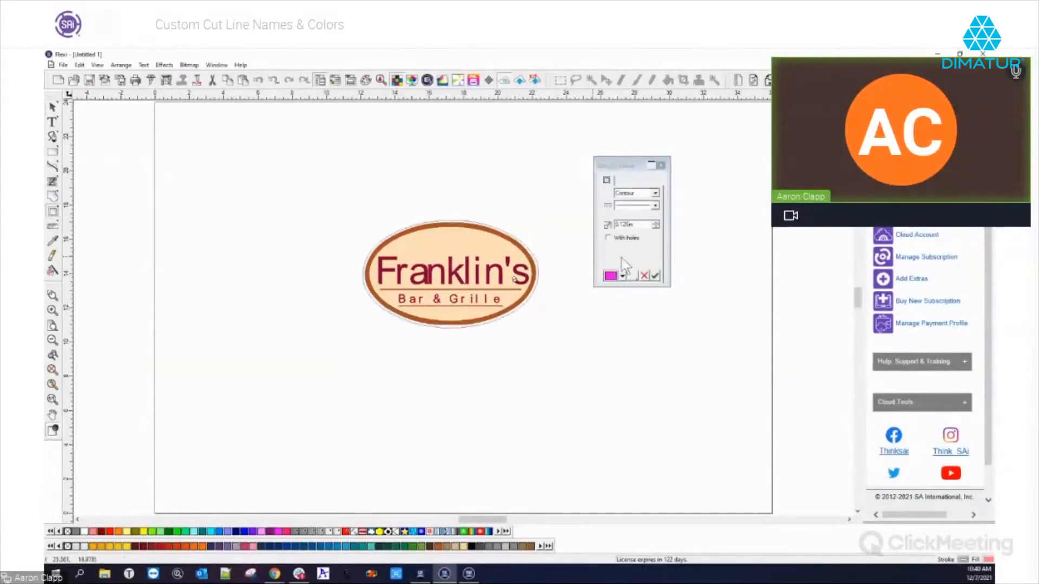
left_click(622, 276)
scroll(652, 364, "down", 6)
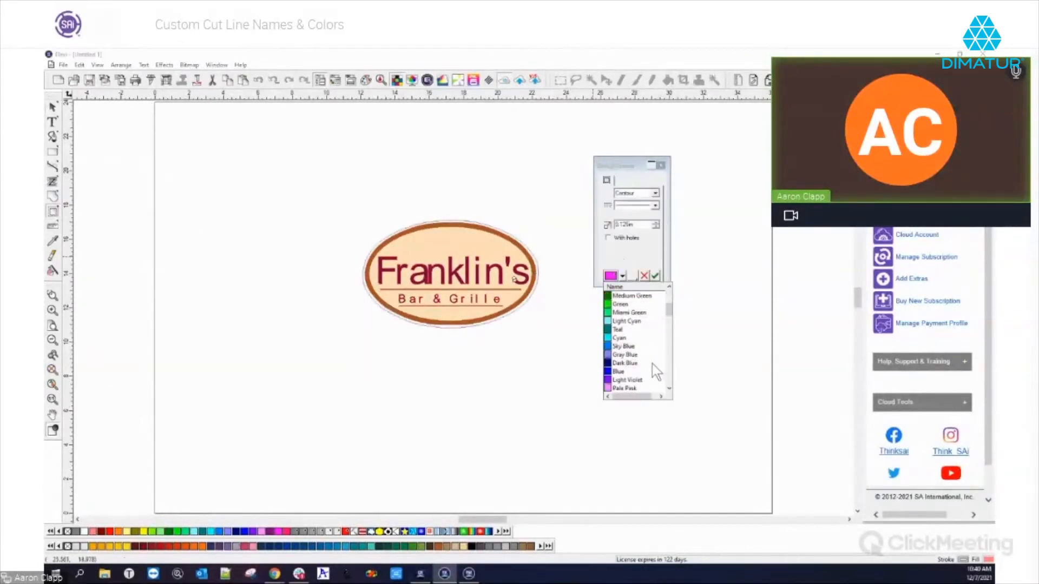
left_click(636, 380)
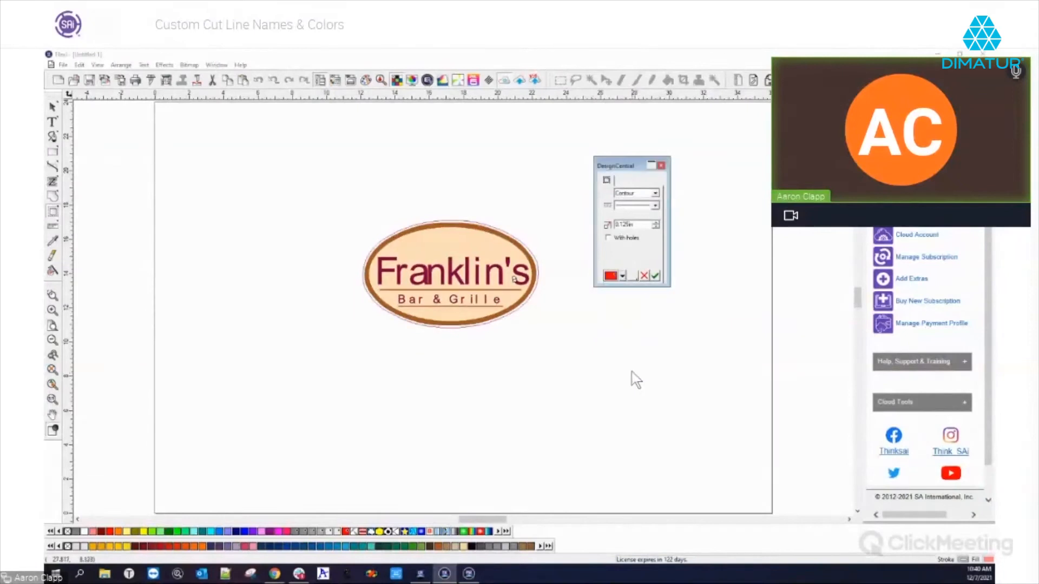
left_click(655, 276)
- Export the design to the Desktop as an Adobe PDF named Red cut file
left_click(63, 65)
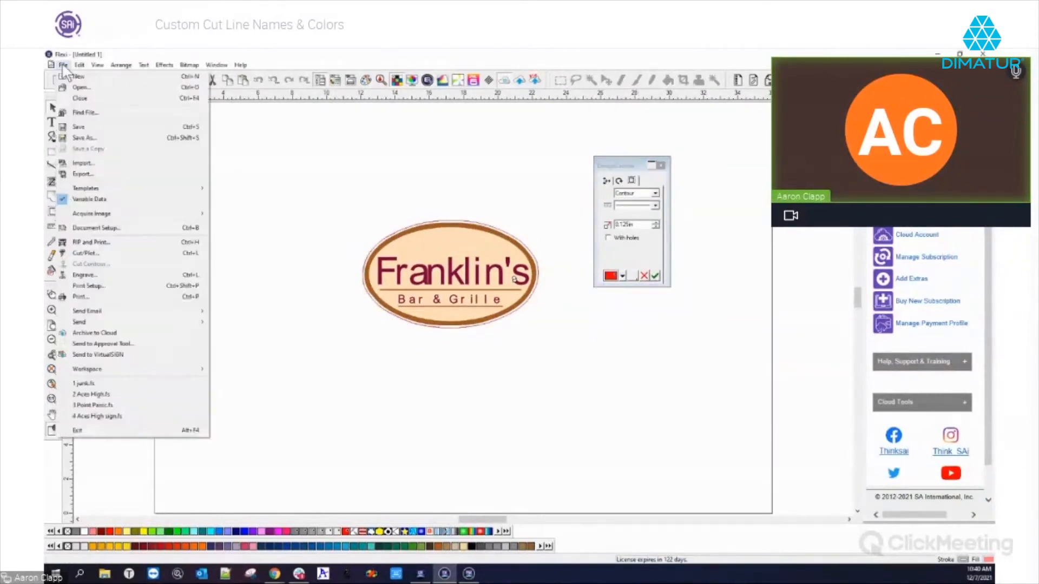
left_click(83, 174)
type("Rud cut file")
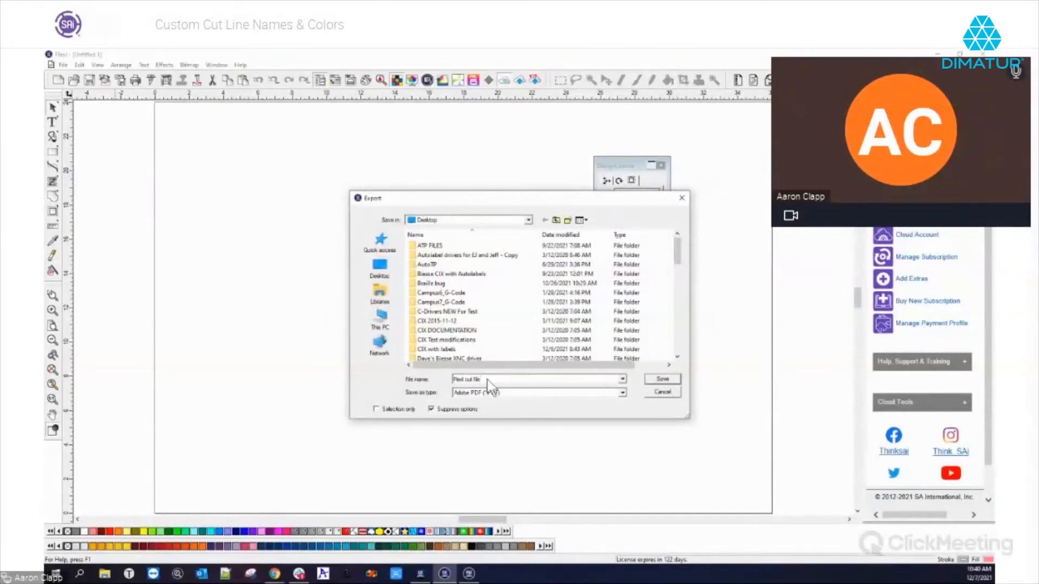
key("Return")
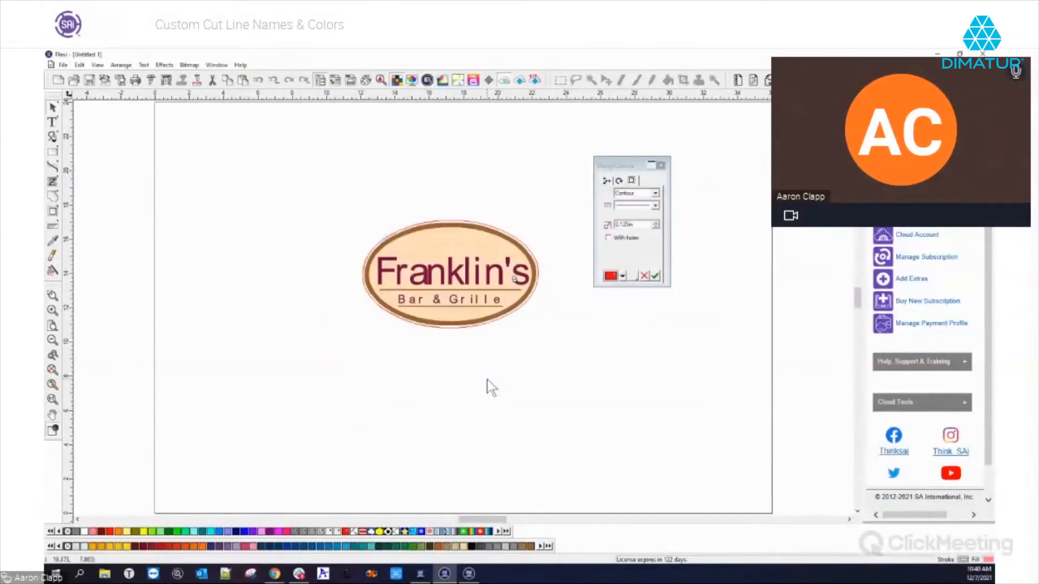
- Switch to Production Manager and replace the Pink contour job with Red cut file.pdf in the Mutoh VJ-1628X setup
left_click(470, 575)
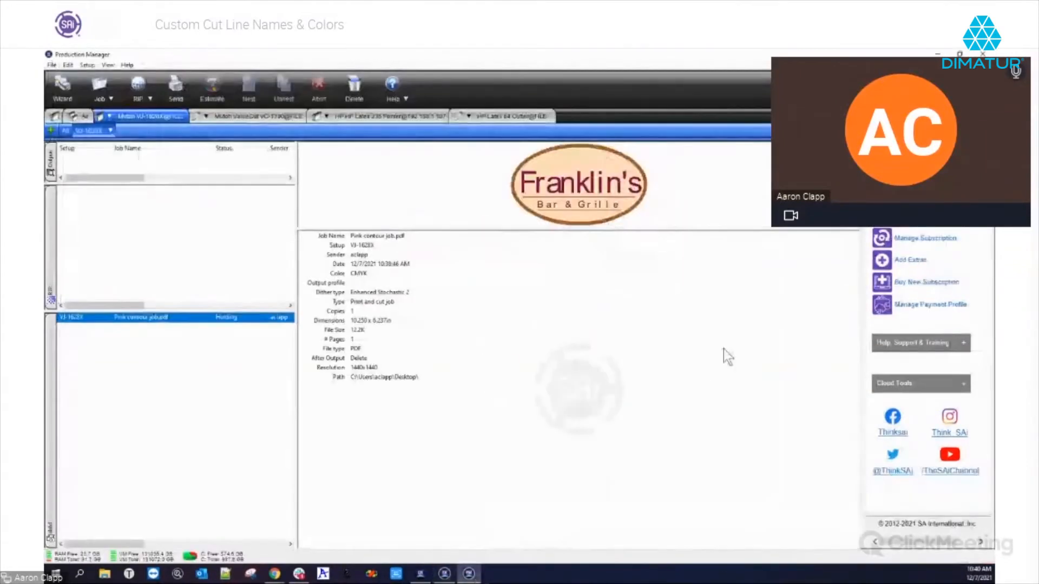
right_click(141, 322)
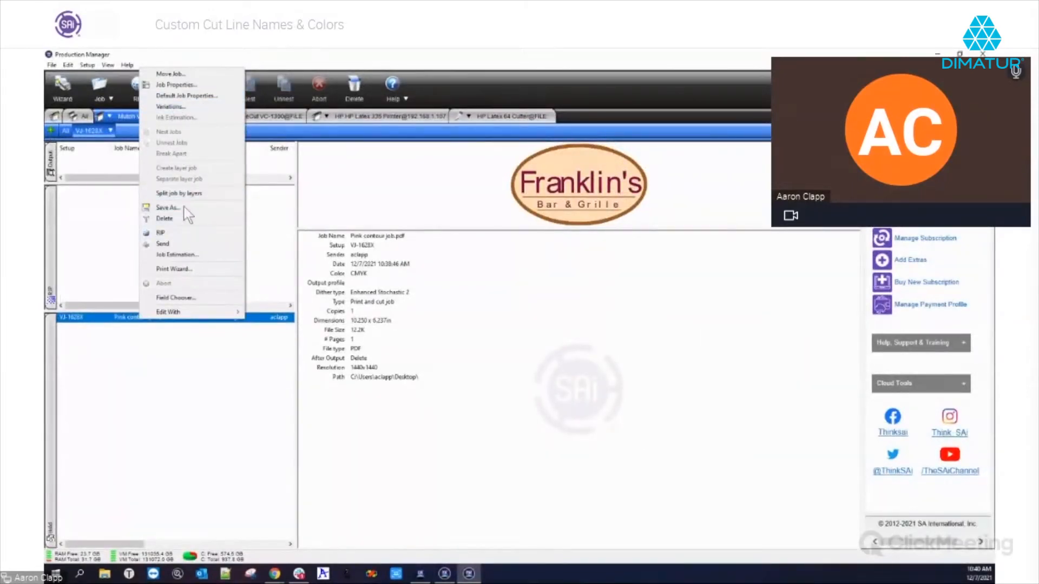
left_click(179, 219)
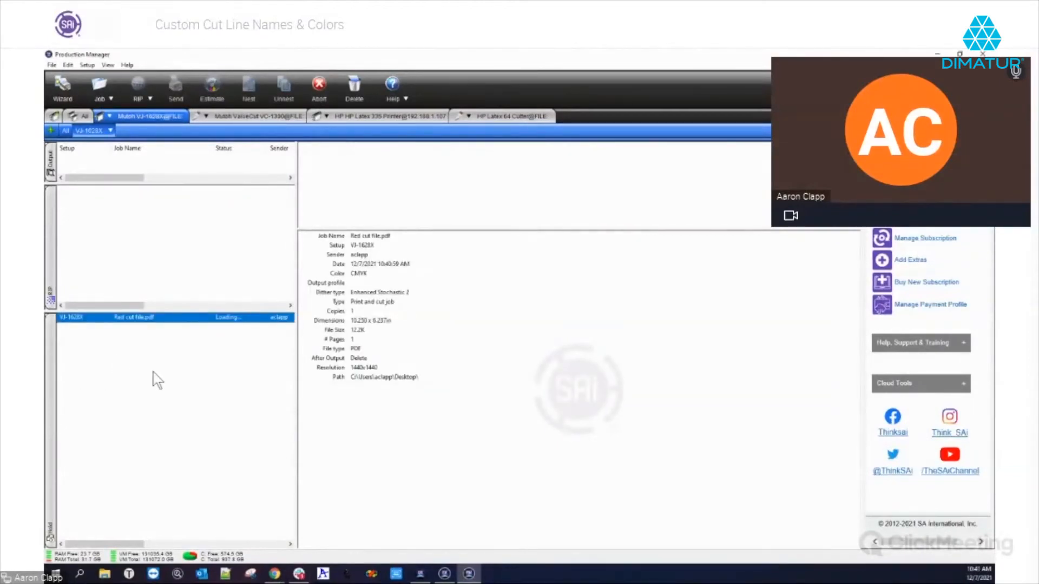
- Examine the cut line color and name in the Red cut file job's cut settings, widening the color column, and close its properties
double_click(136, 327)
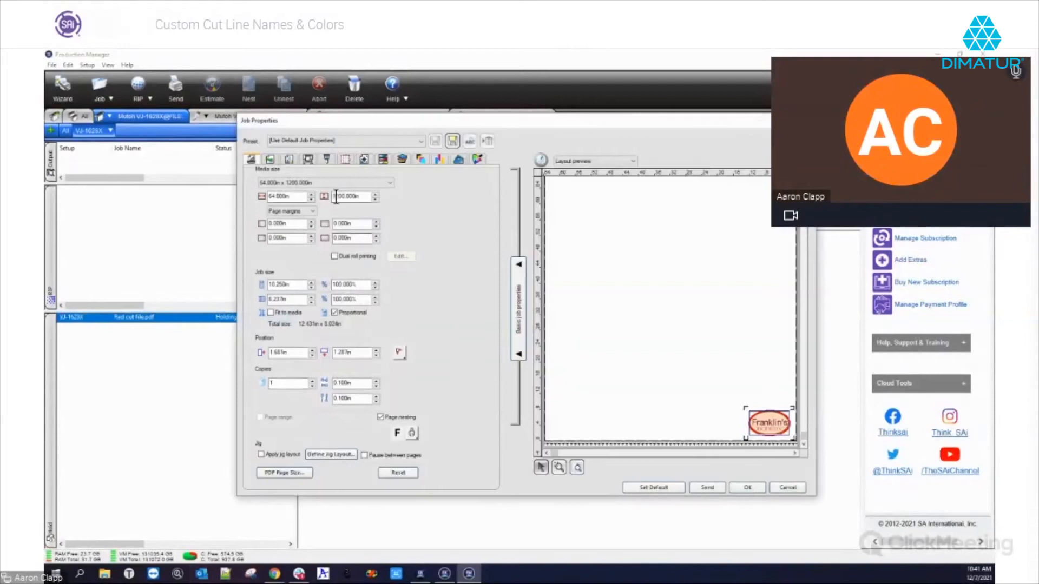
left_click(326, 159)
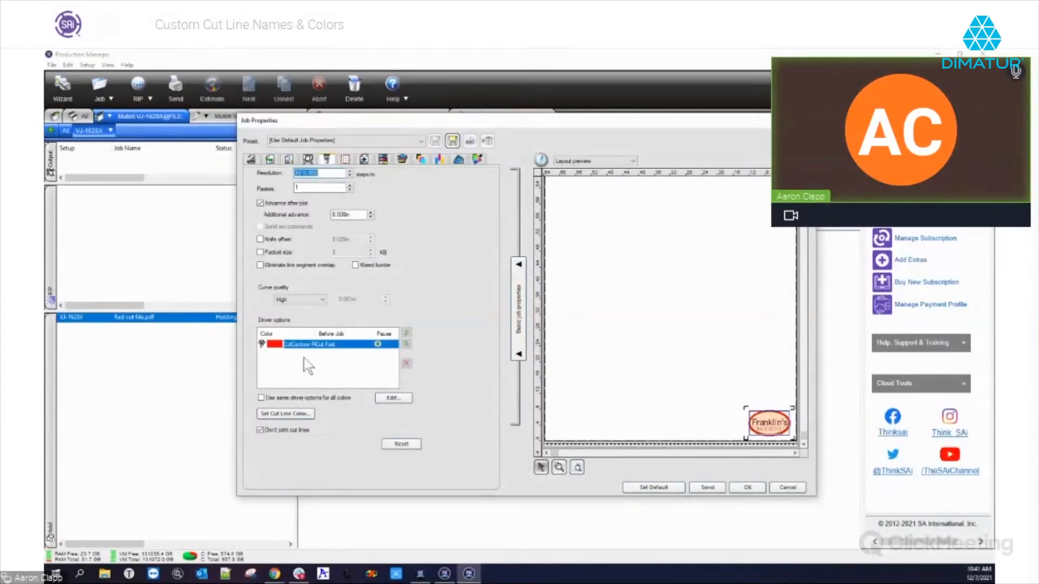
mouse_move(317, 334)
left_mouse_down()
mouse_move(351, 333)
mouse_move(329, 332)
left_mouse_up()
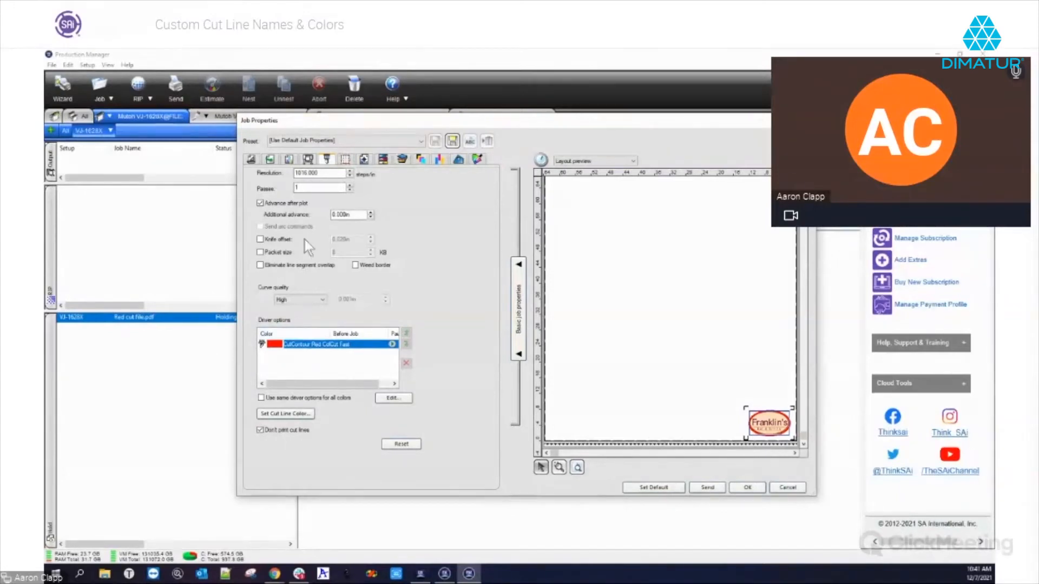
left_click(344, 372)
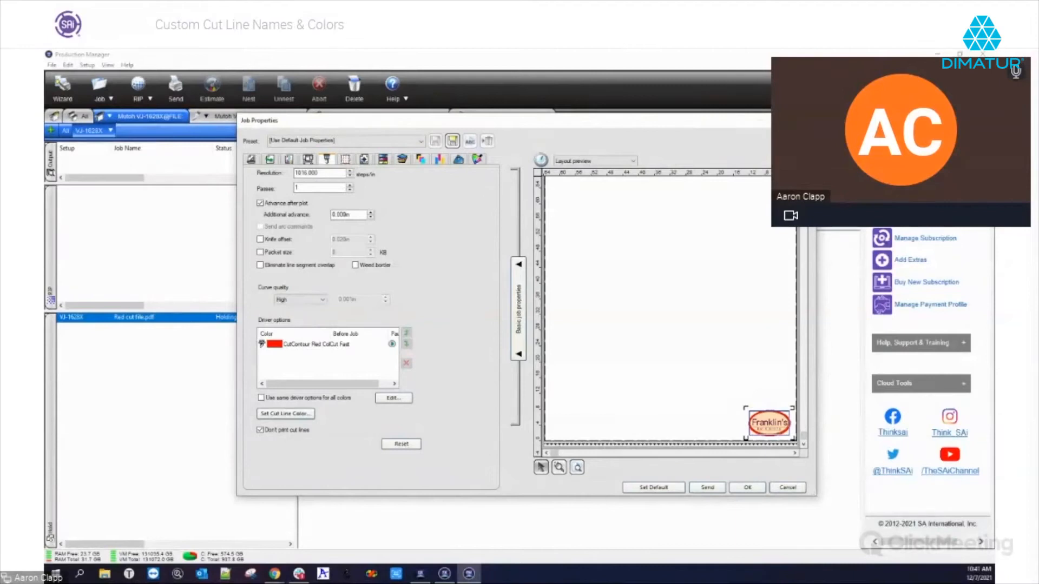
left_click(804, 120)
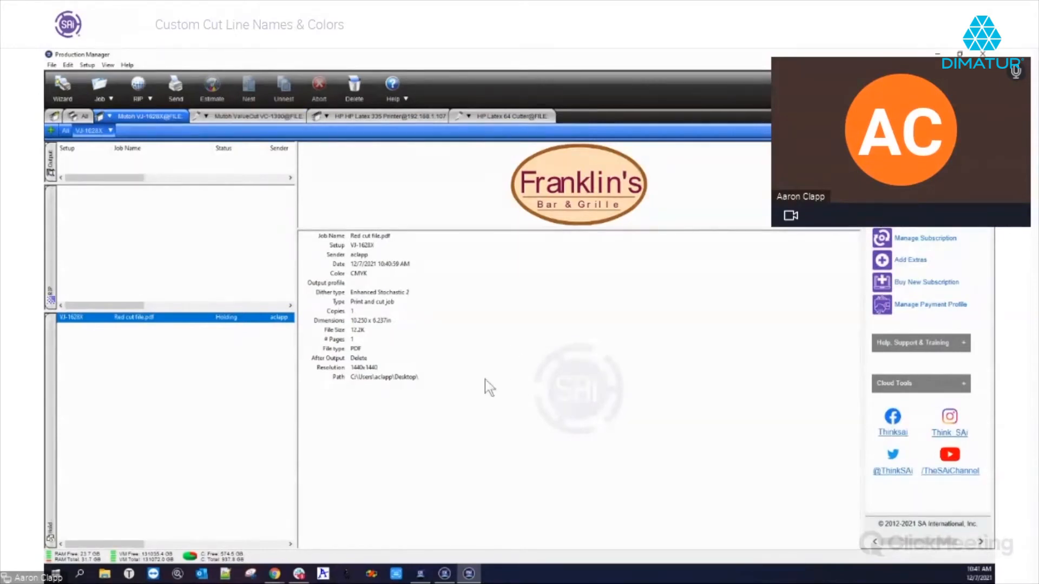
- Open the cut settings in the Mutoh ValueCut VC-1300's default job properties and start specifying a cut line color
left_click_drag(242, 112, 245, 120)
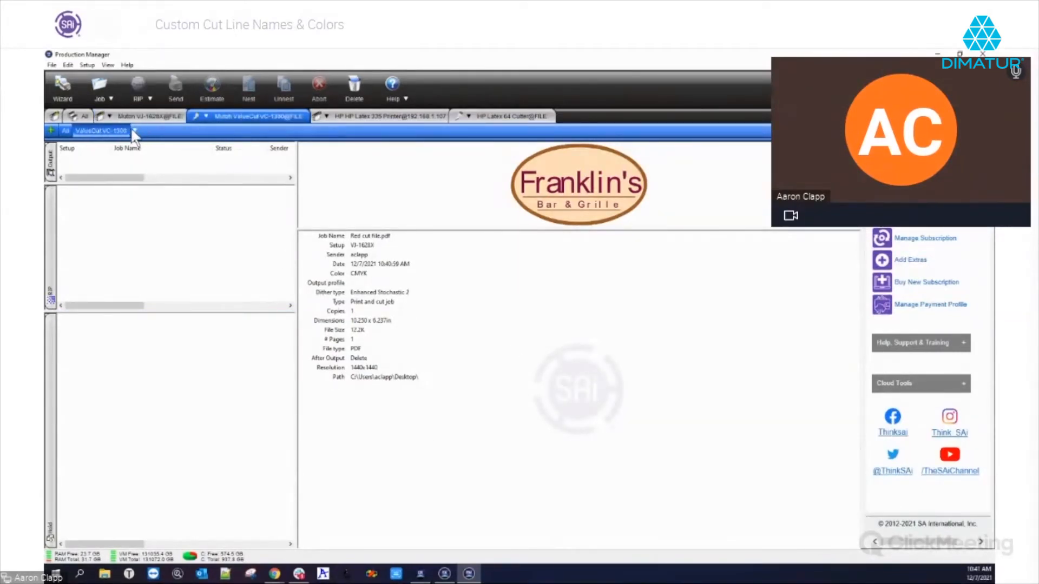
left_click_drag(525, 116, 528, 124)
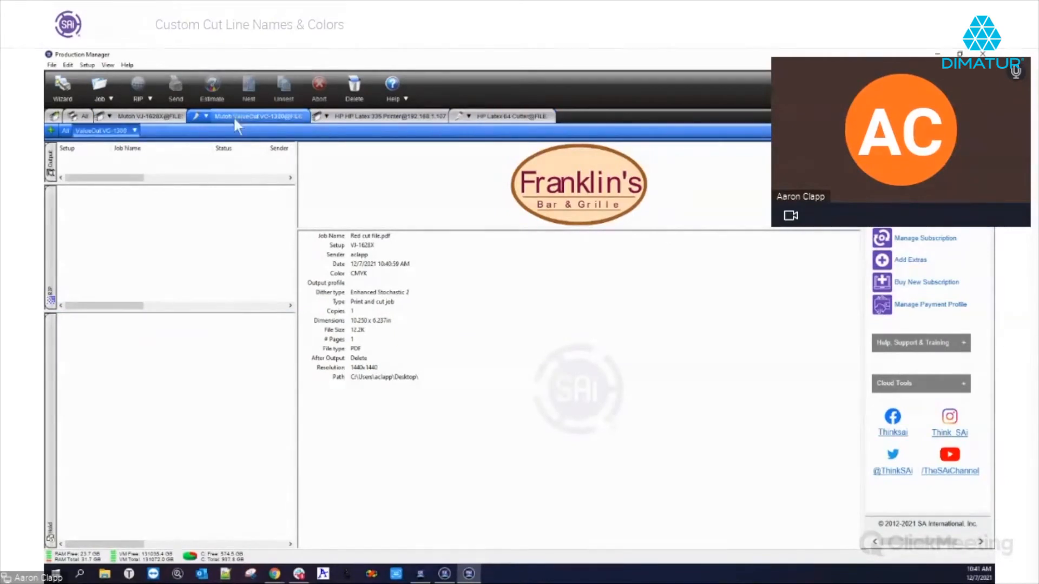
left_click(135, 132)
left_click(163, 170)
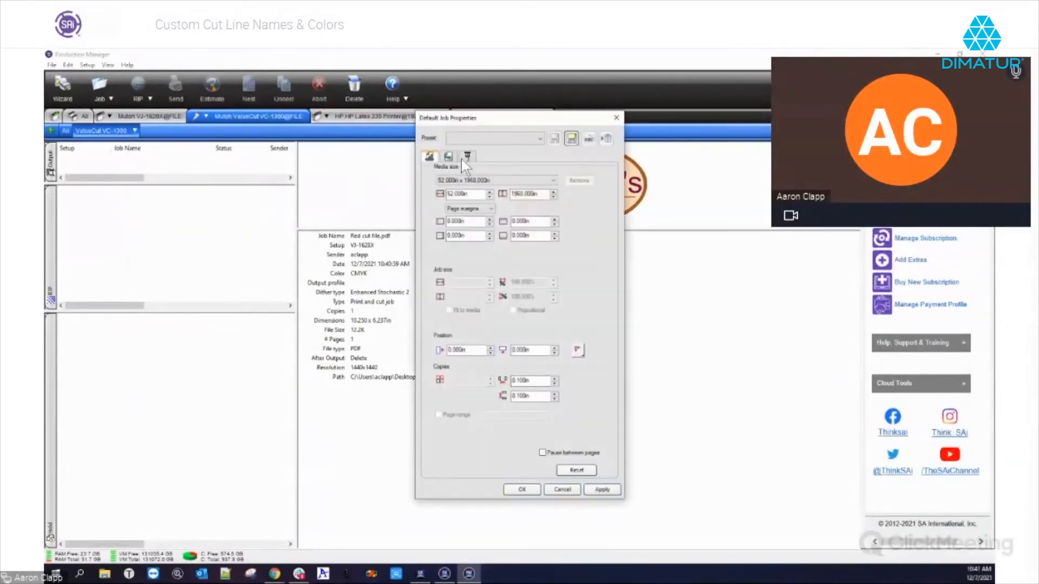
left_click(467, 156)
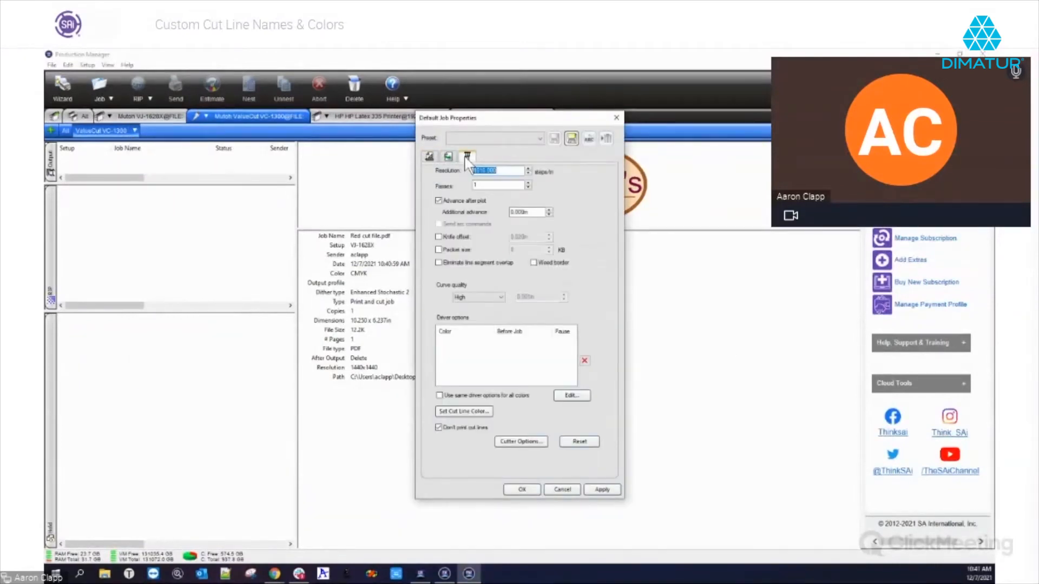
left_click(460, 413)
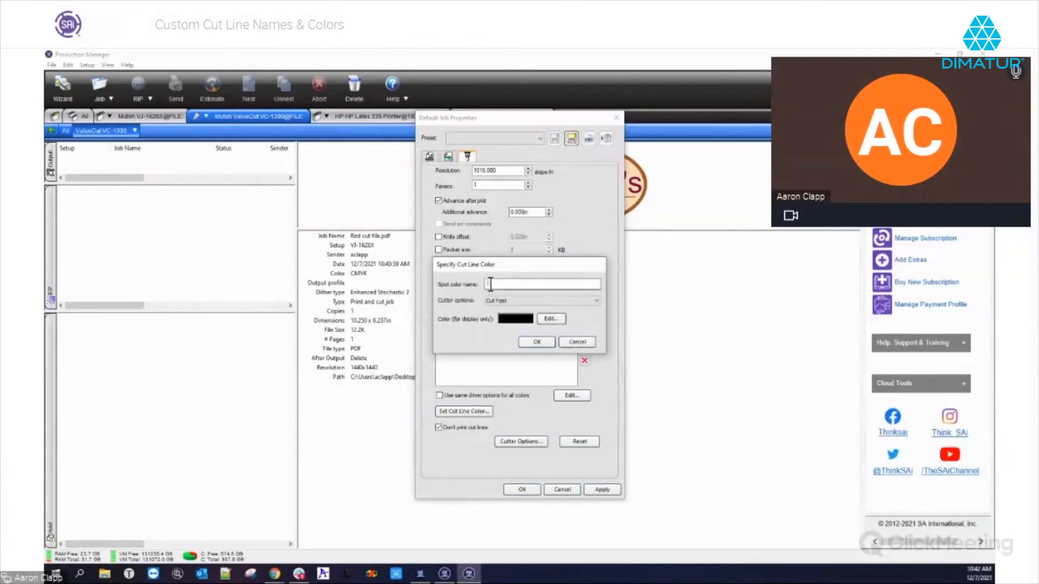
- Look up the red swatch's name in Flexi's contour color list and enter Red Color Cut as Production Manager's spot color name
left_click_drag(500, 265, 590, 273)
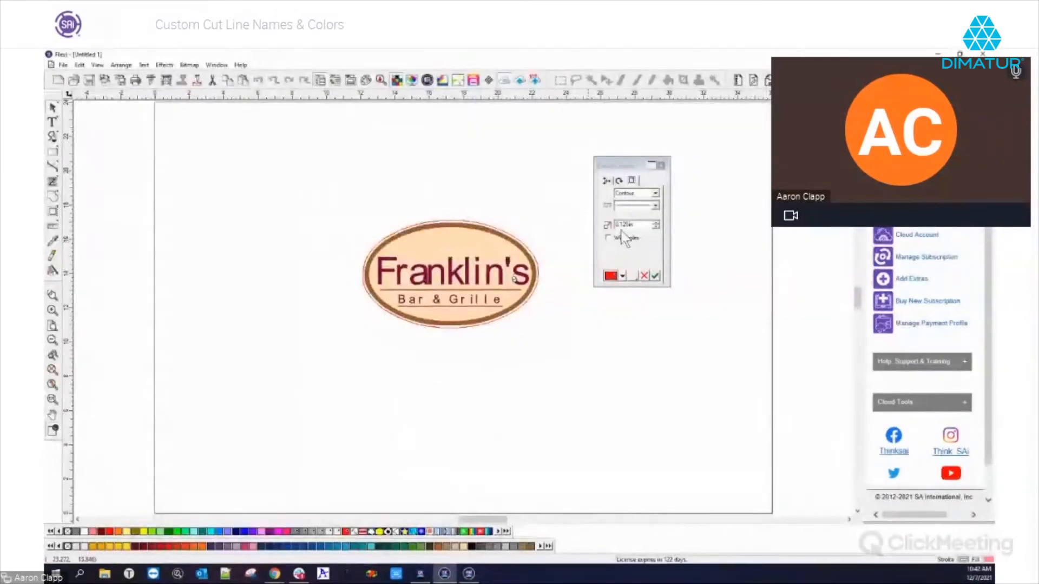
left_click(623, 276)
scroll(642, 362, "down", 3)
scroll(643, 362, "down", 4)
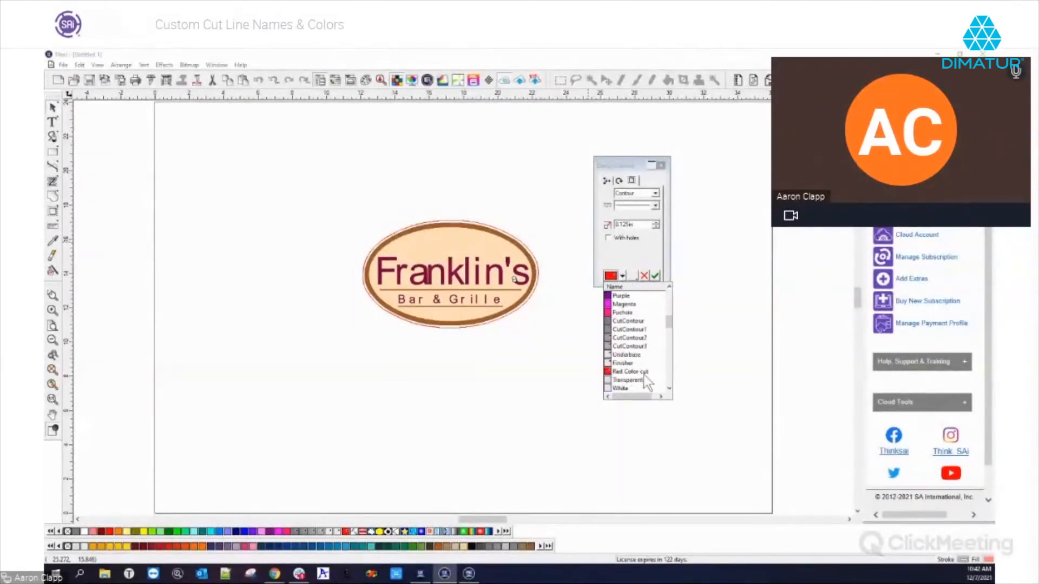
left_click(709, 372)
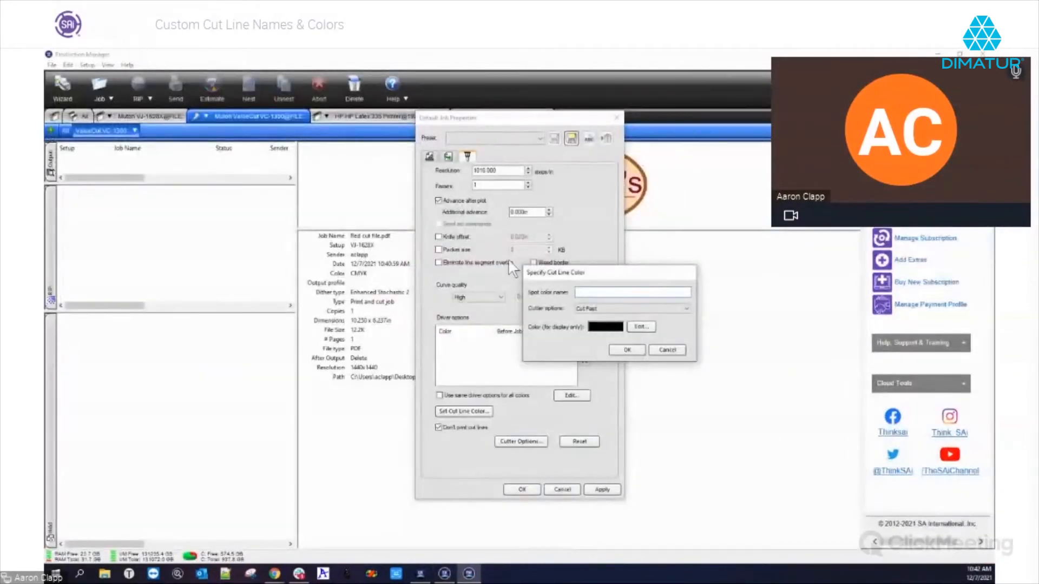
type("Red Color Cut")
left_click_drag(592, 291, 566, 291)
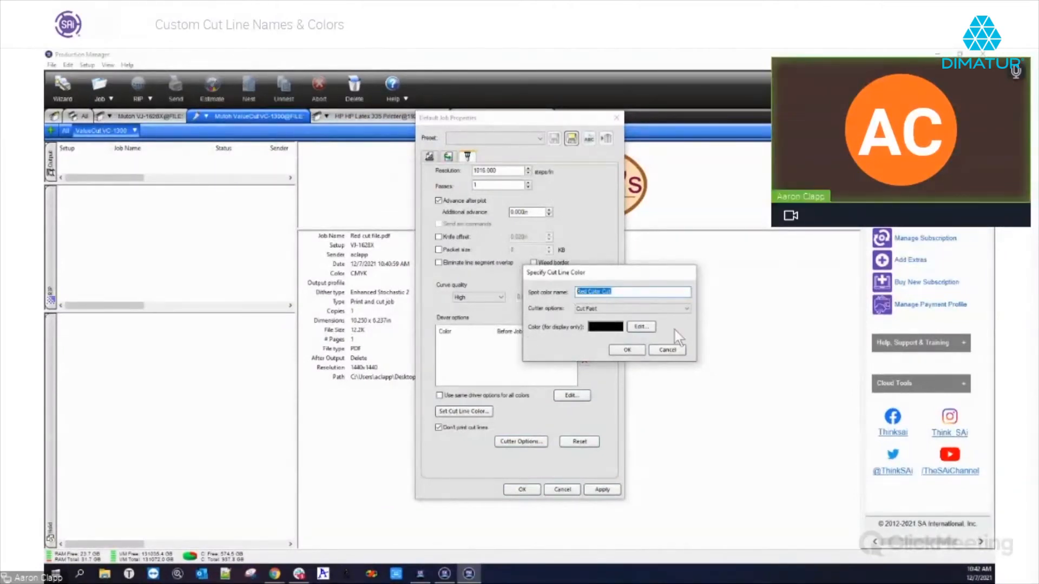
- Keep Cut Fast as the Red Color Cut line's cutter option, set its display color to red, and save the default job properties
left_click(686, 309)
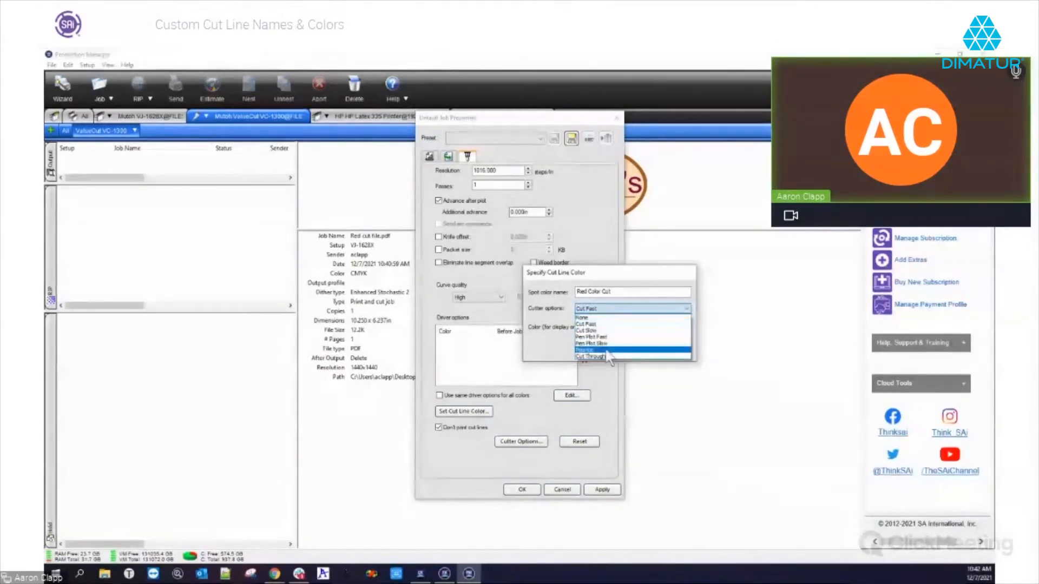
left_click(629, 301)
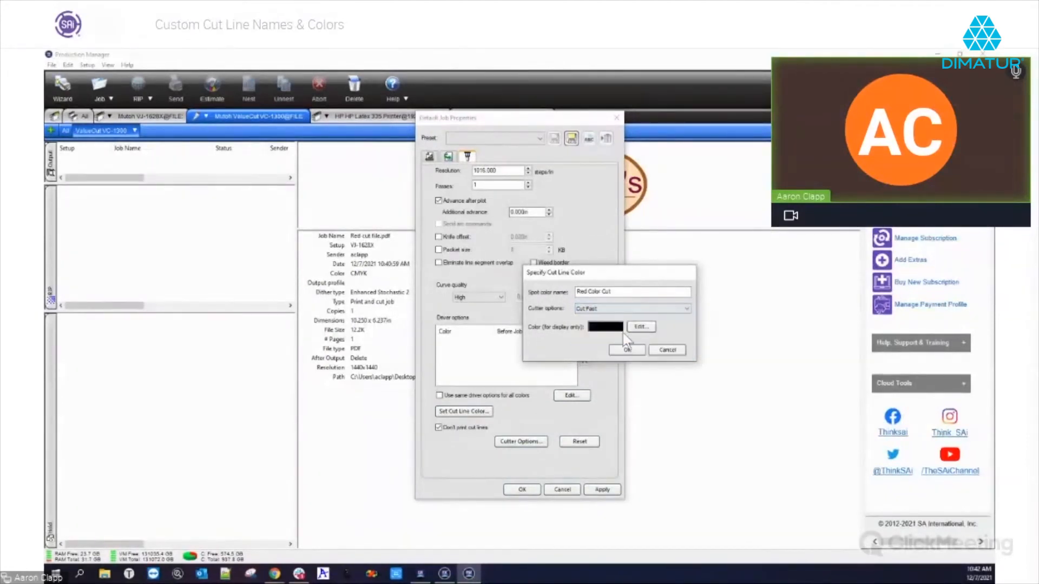
left_click(609, 326)
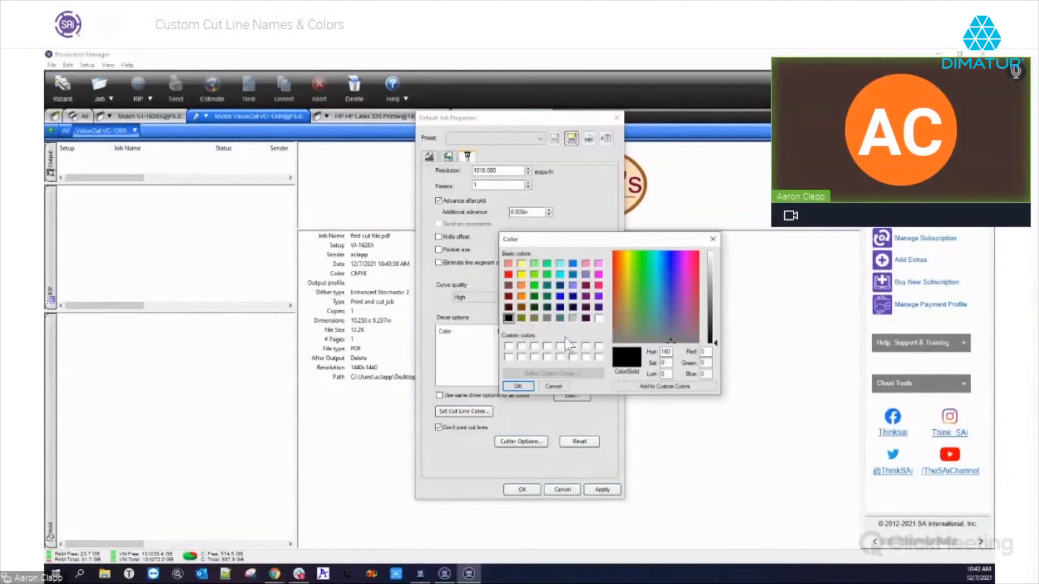
left_click(509, 275)
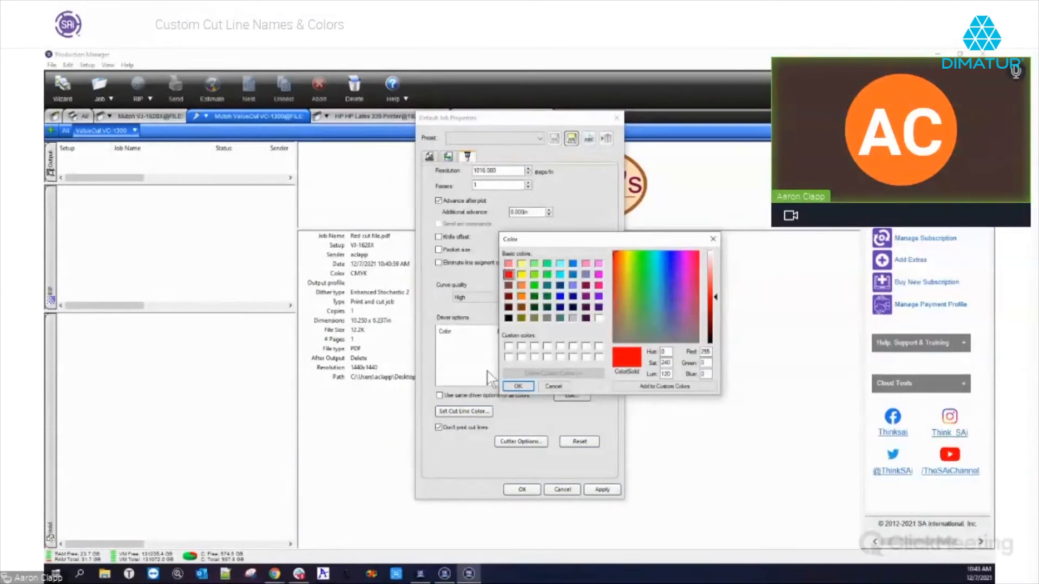
left_click(518, 387)
left_click(634, 350)
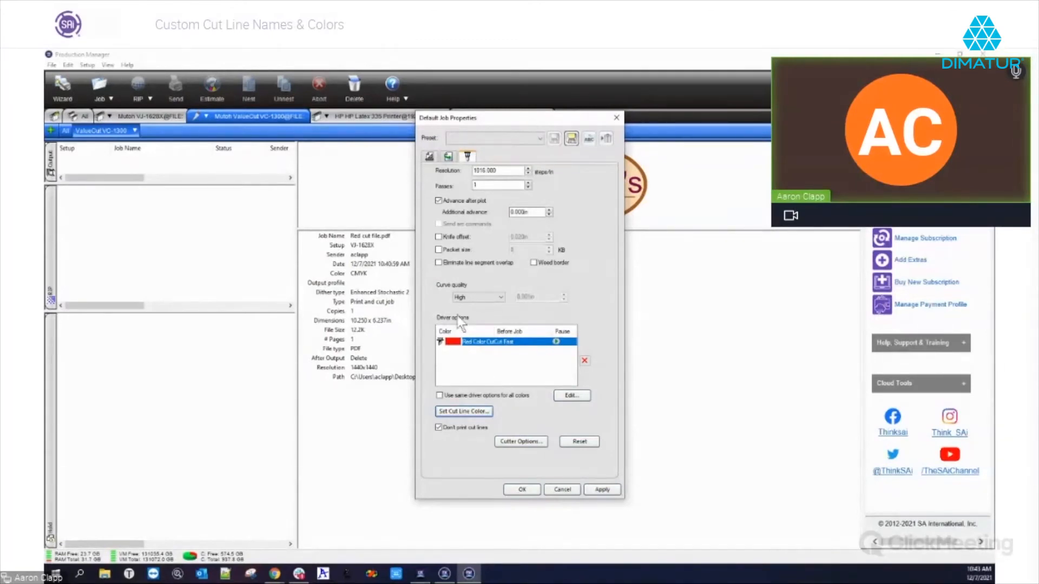
left_click(601, 489)
left_click(523, 490)
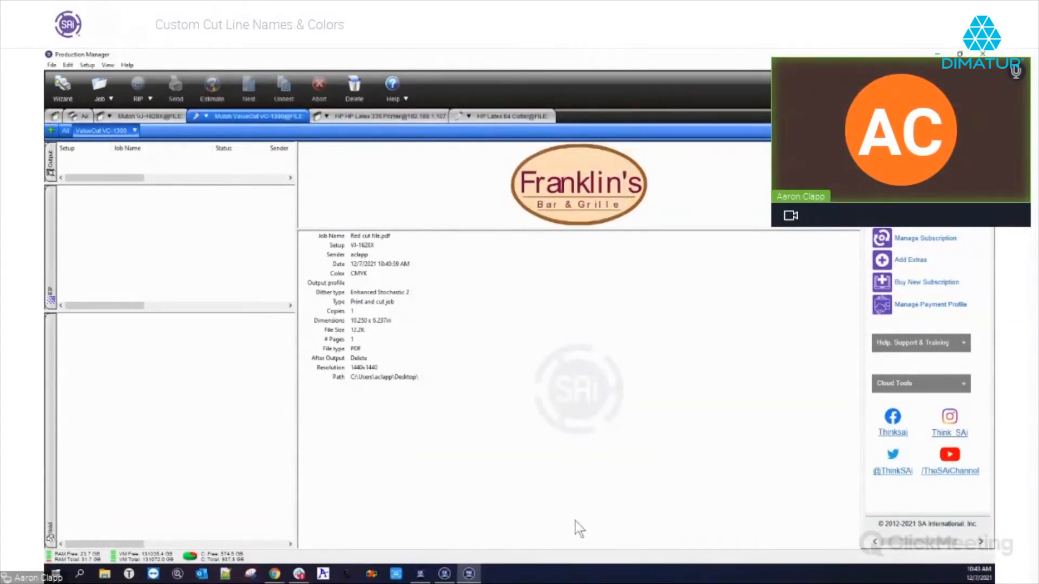
- Replace the Red cut file.pdf job in the Mutoh VJ-1628X setup with a fresh copy
left_click(141, 115)
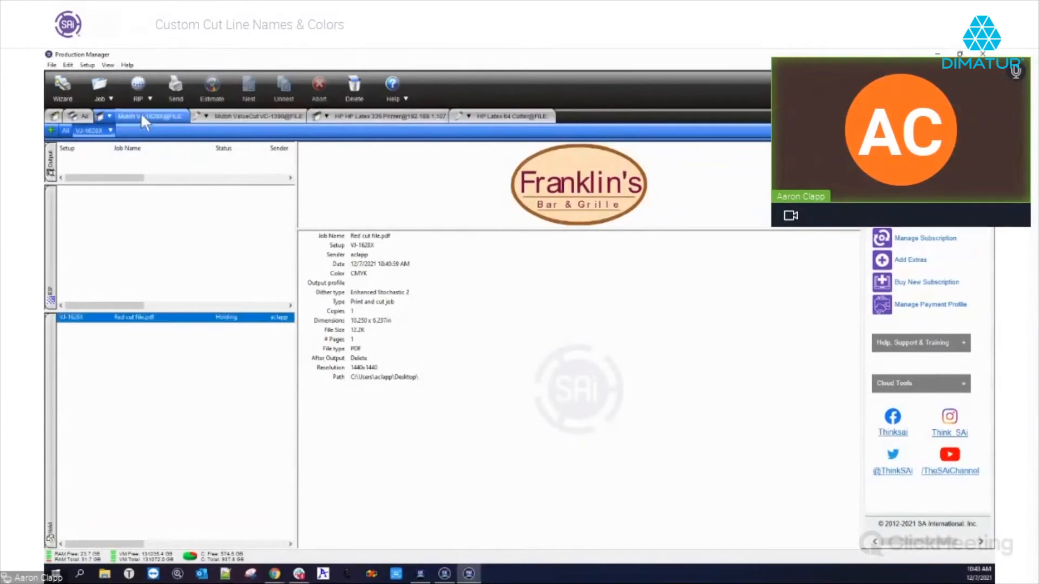
right_click(135, 318)
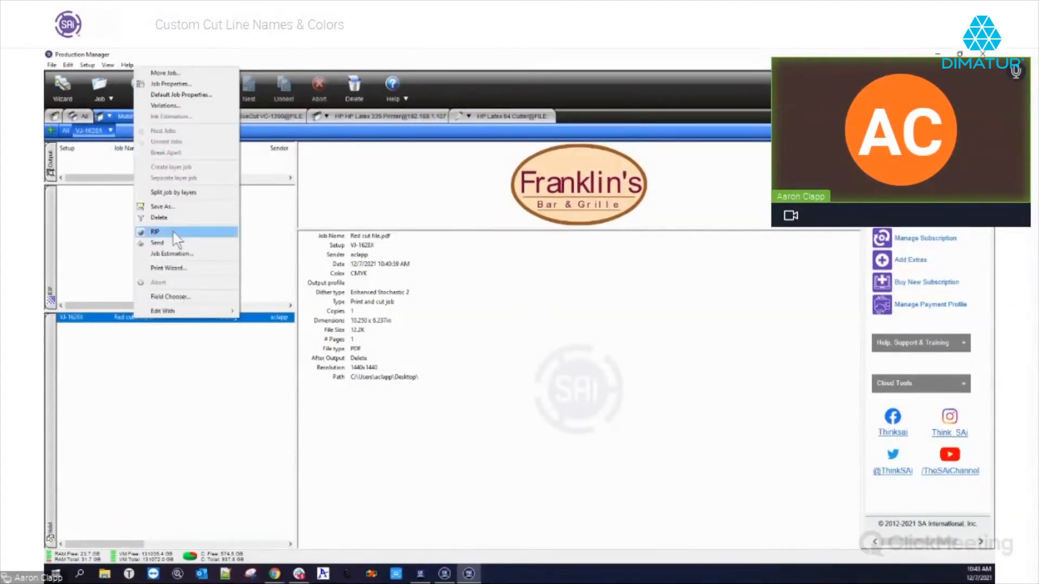
left_click(171, 218)
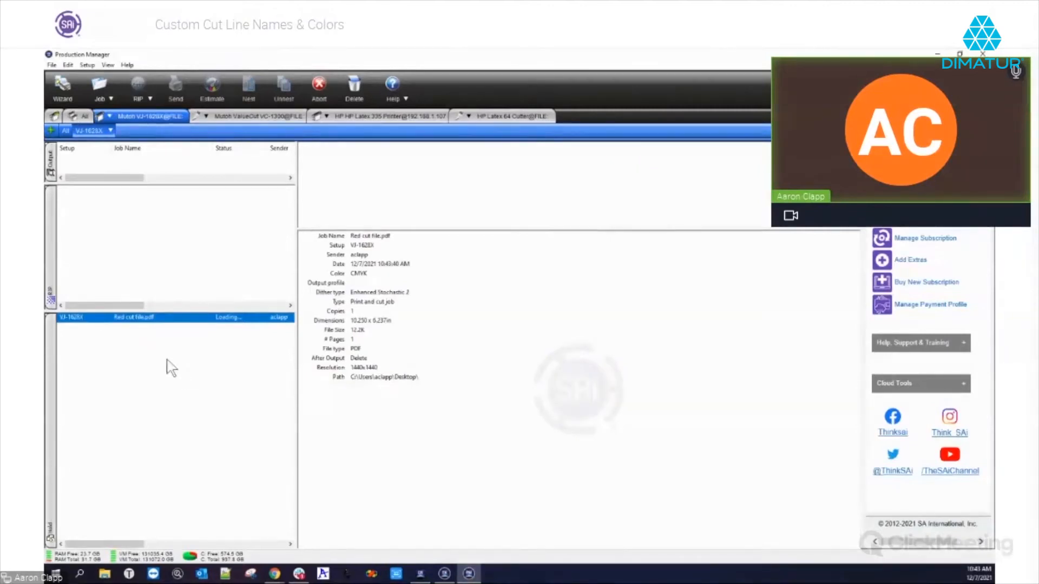
- Examine the cut line name in the Red cut file job's cut settings, widening the color column to read it fully
double_click(132, 318)
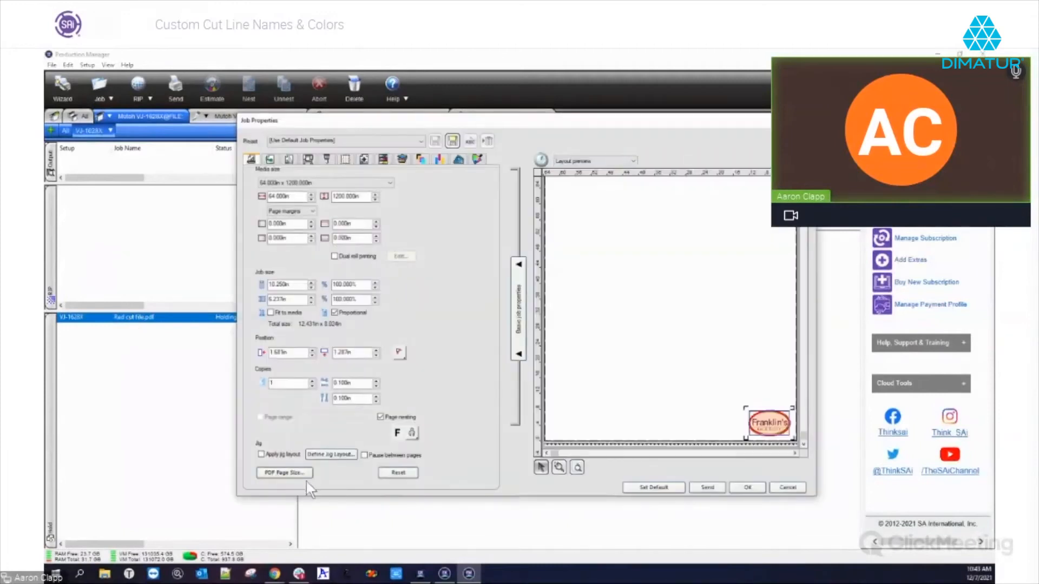
left_click(327, 159)
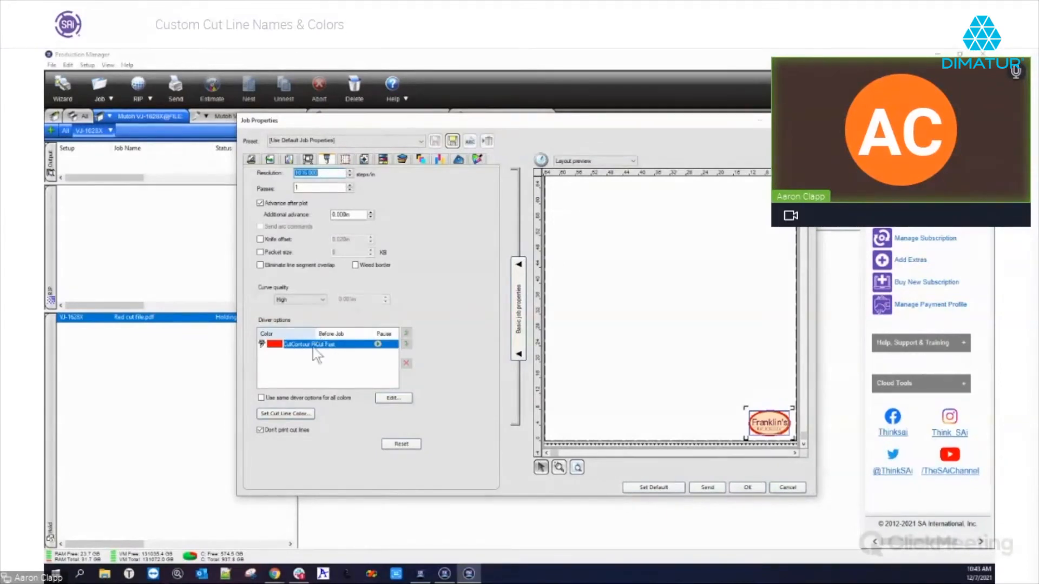
left_click_drag(316, 334, 353, 334)
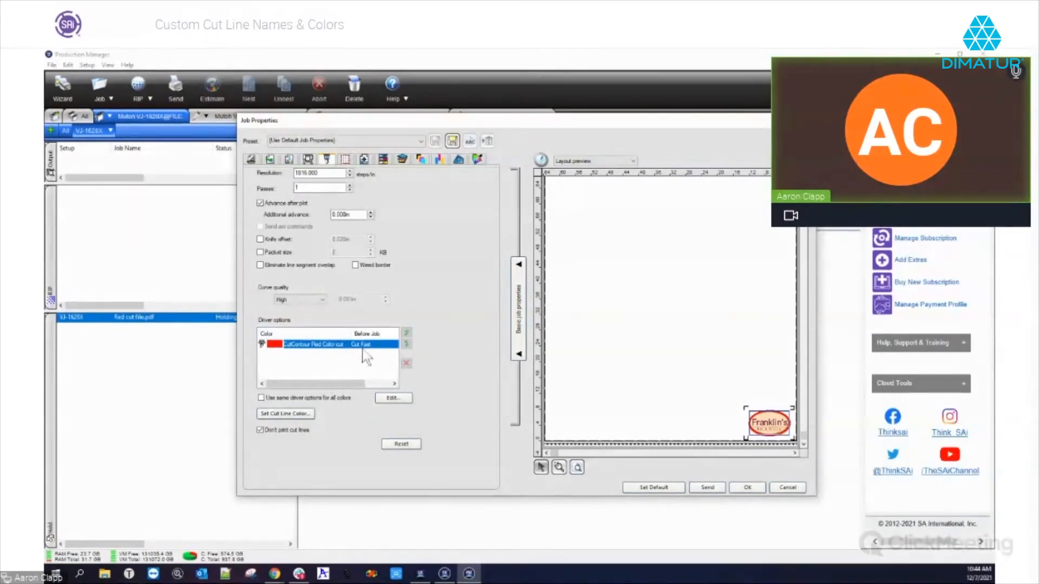
- Check which spot color names are available when specifying a cut line color for the job, cancel, and close the job properties
left_click(304, 414)
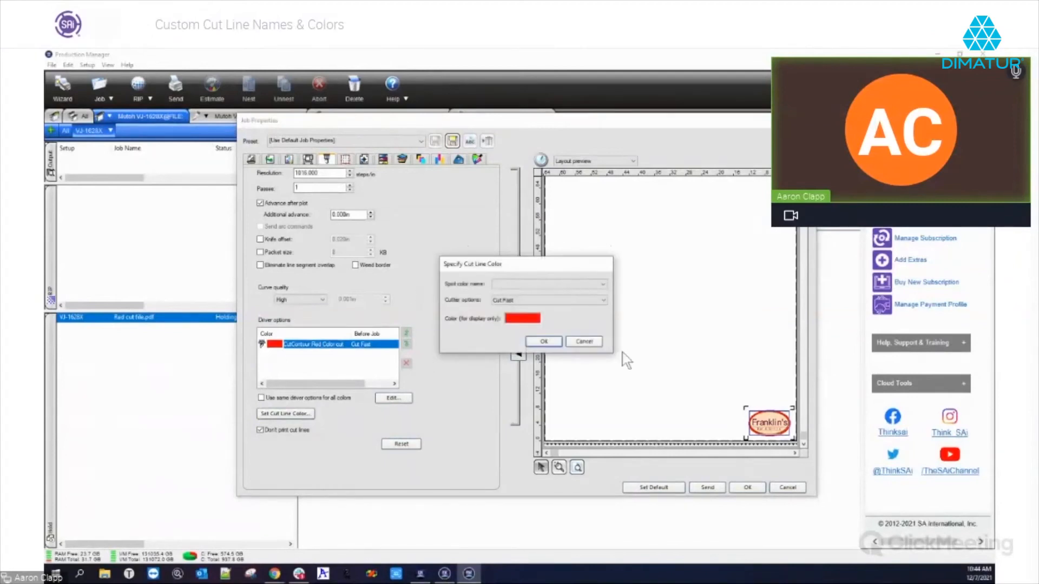
left_click(564, 282)
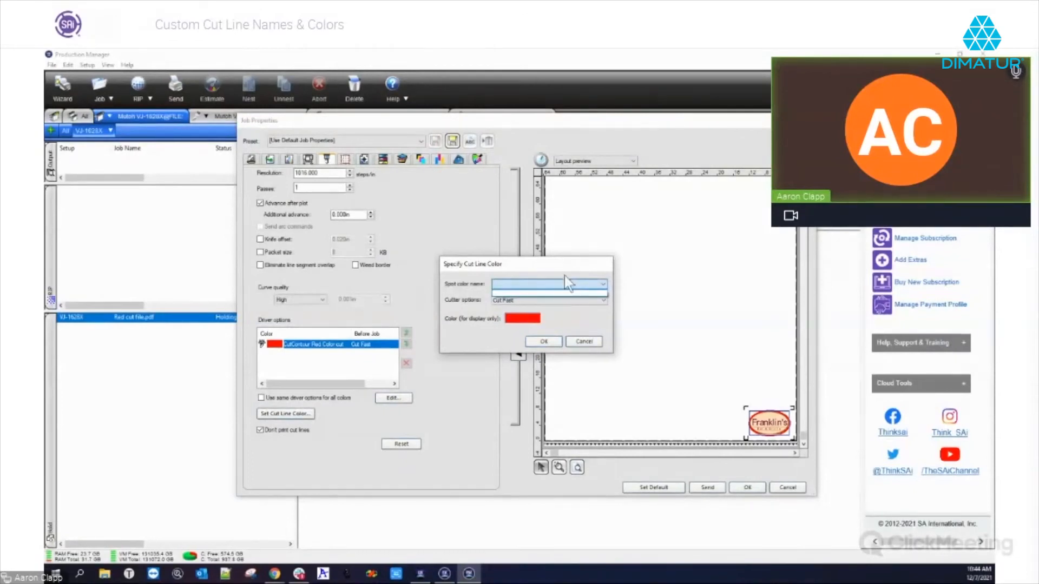
left_click(564, 265)
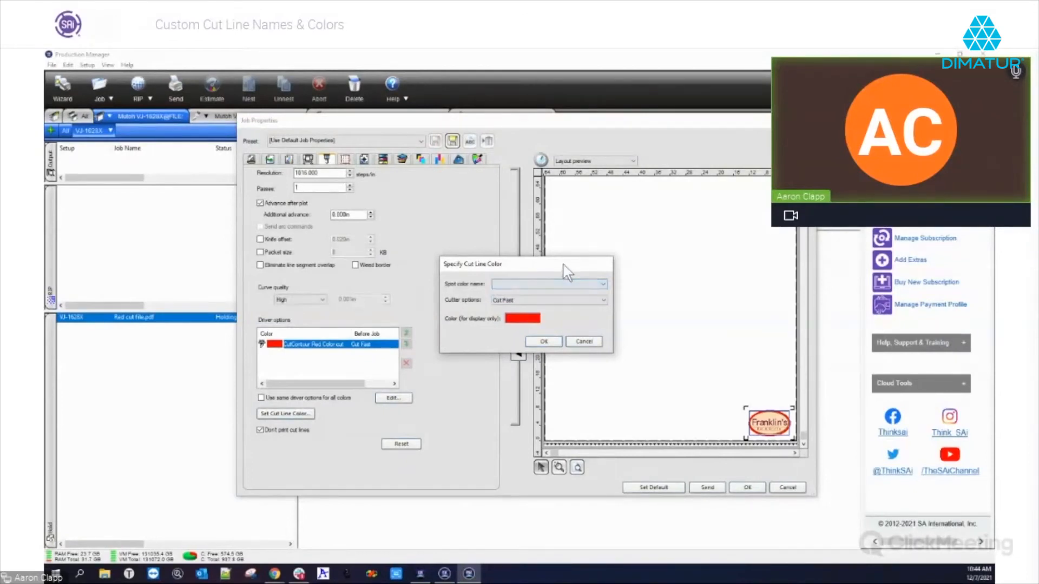
left_click(573, 345)
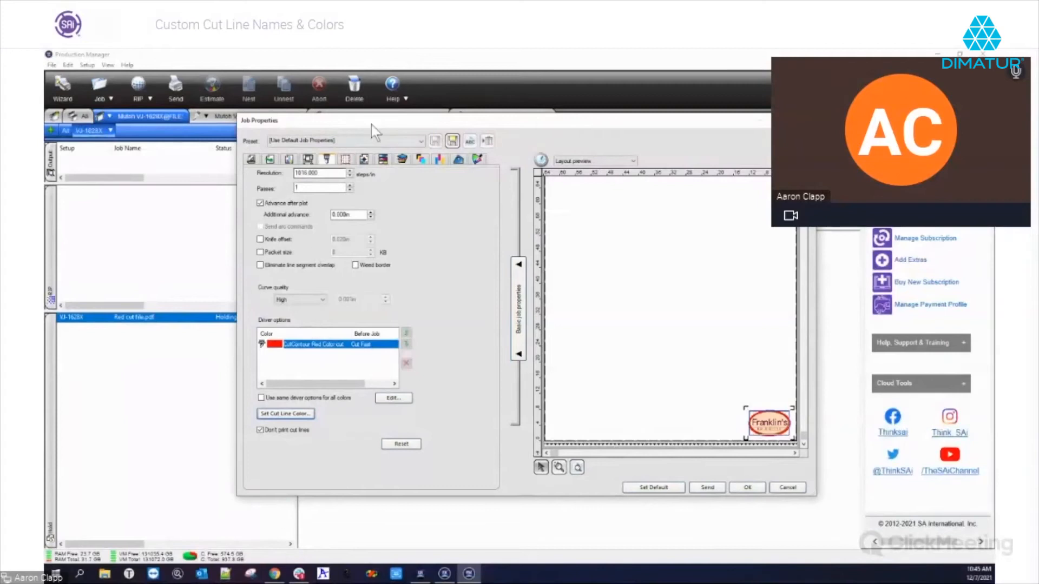
left_click(804, 120)
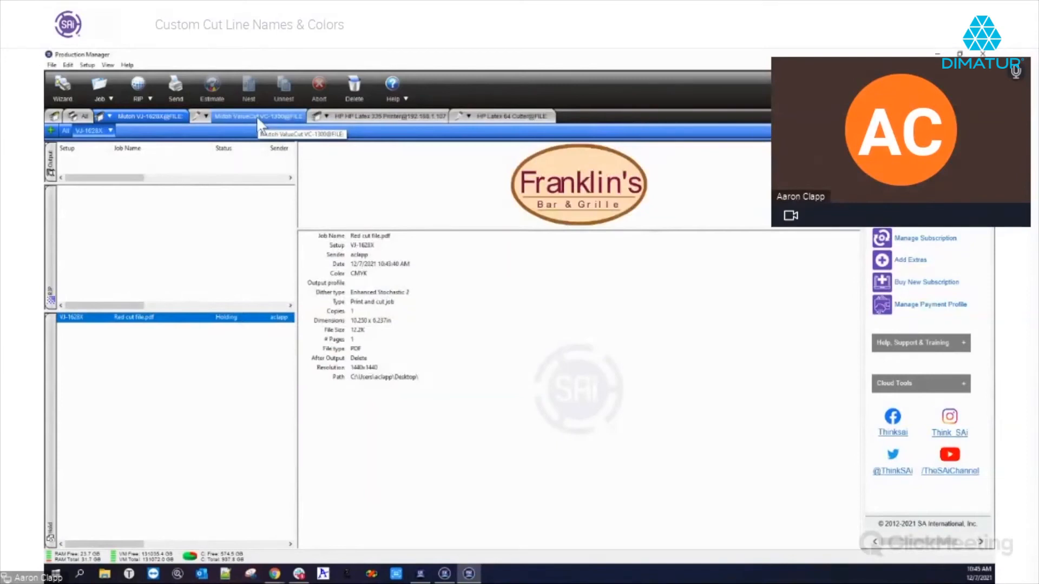
double_click(142, 319)
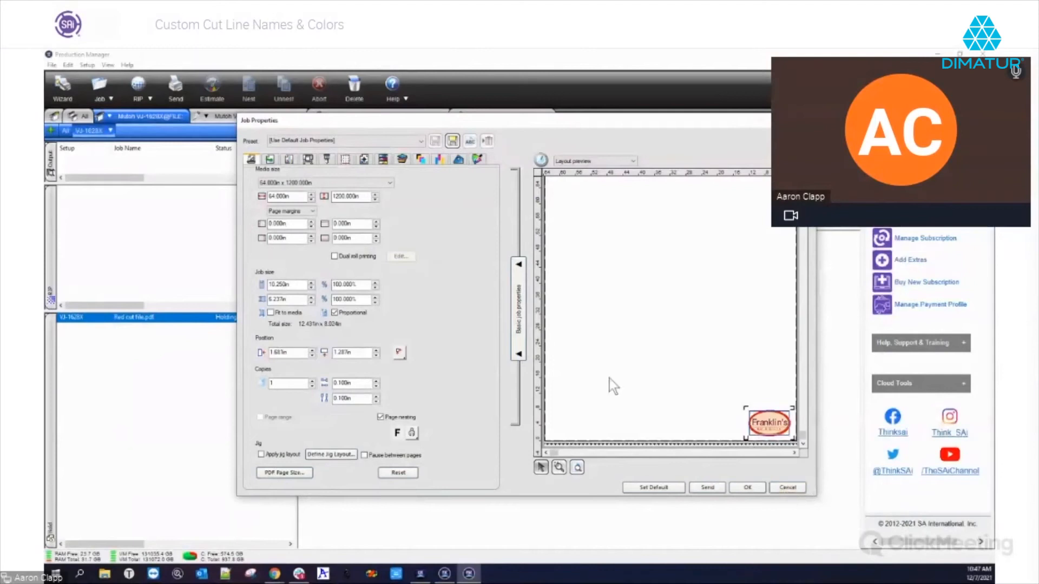
left_click(806, 120)
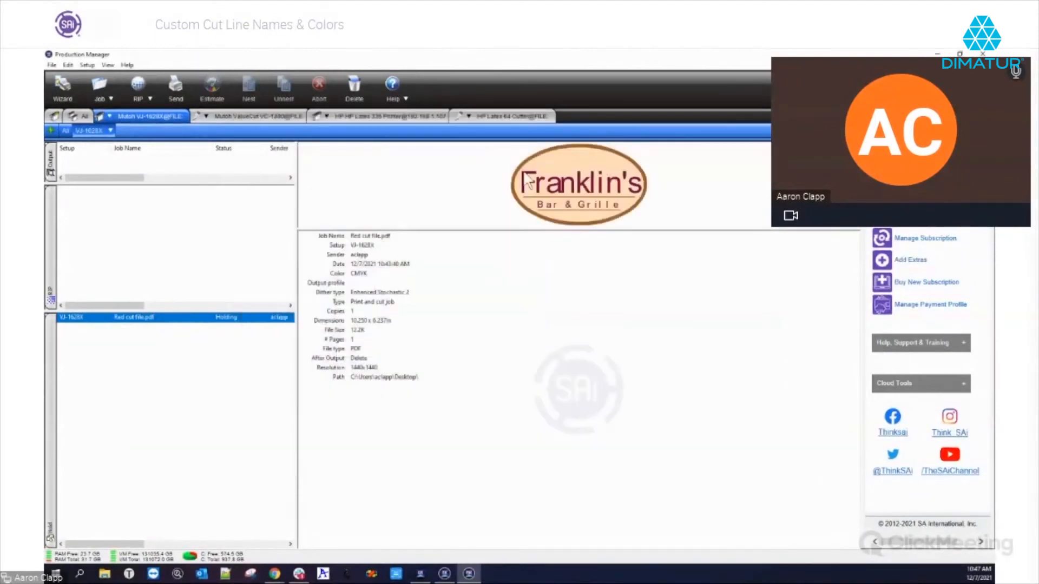
- Delete the red cut line color from the Mutoh ValueCut VC-1300's default job properties and save the change
left_click(256, 115)
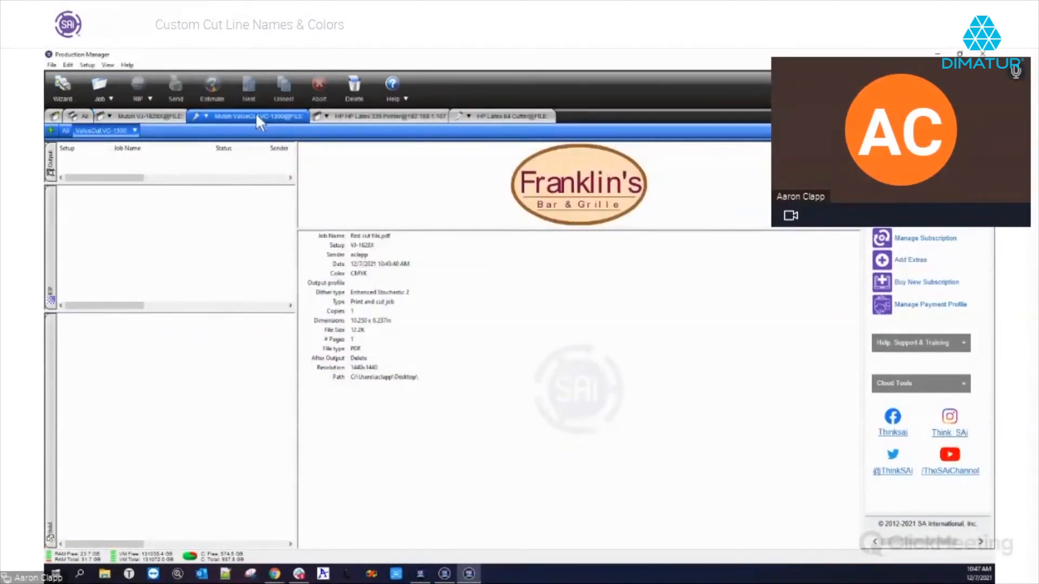
left_click(134, 130)
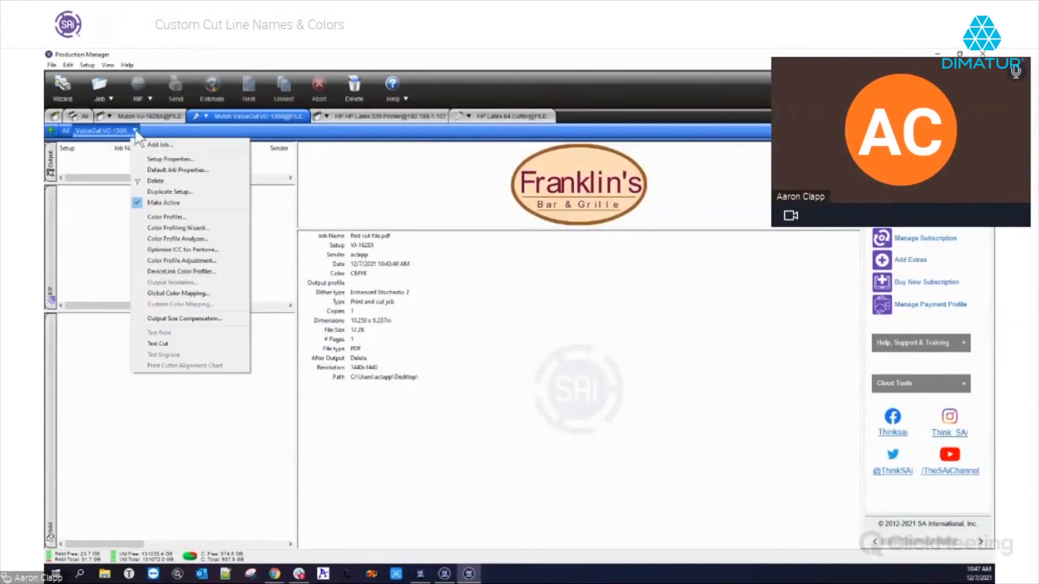
left_click(161, 171)
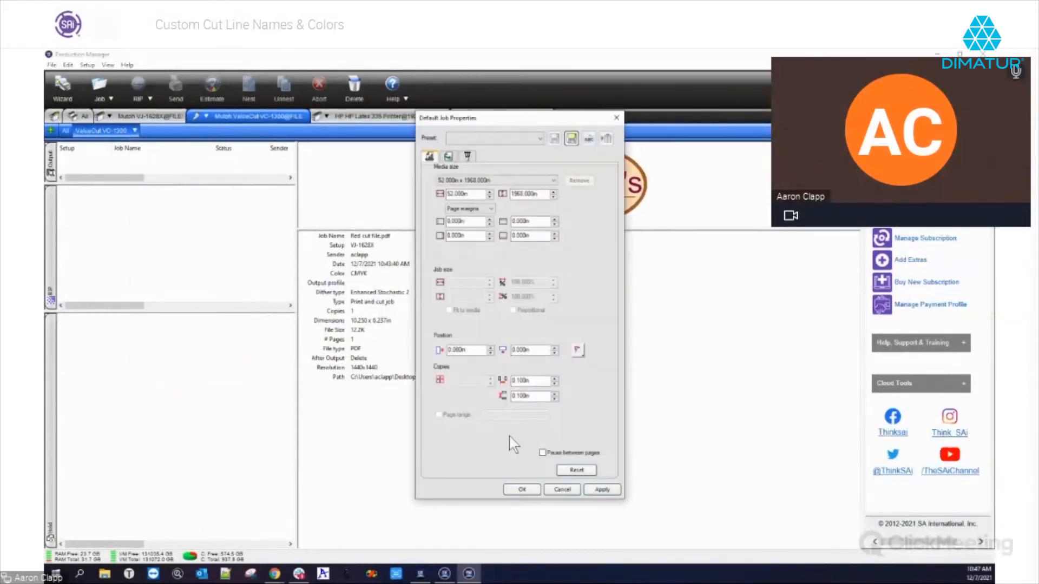
left_click(467, 157)
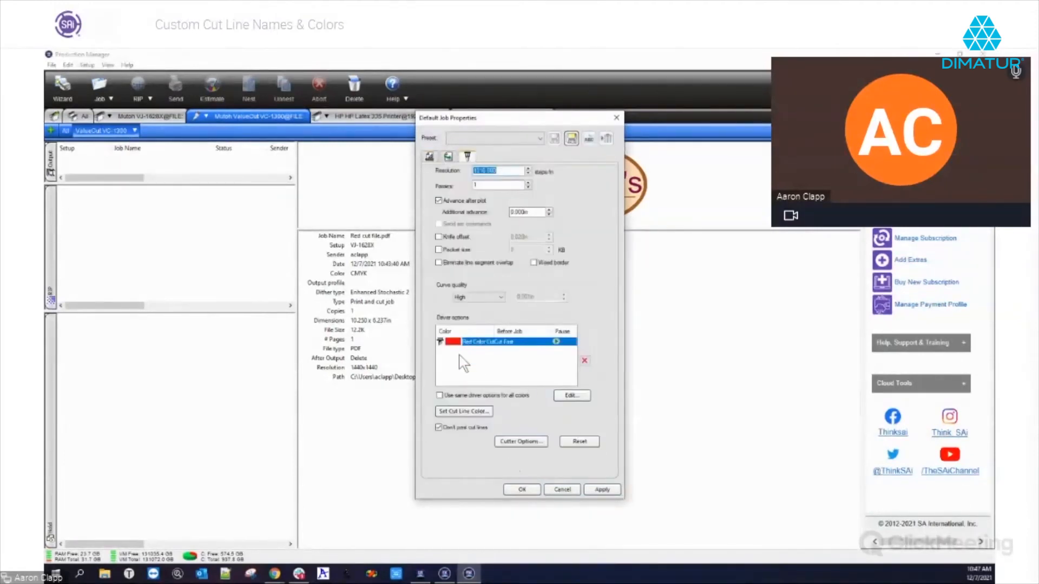
left_click(490, 343)
left_click(584, 361)
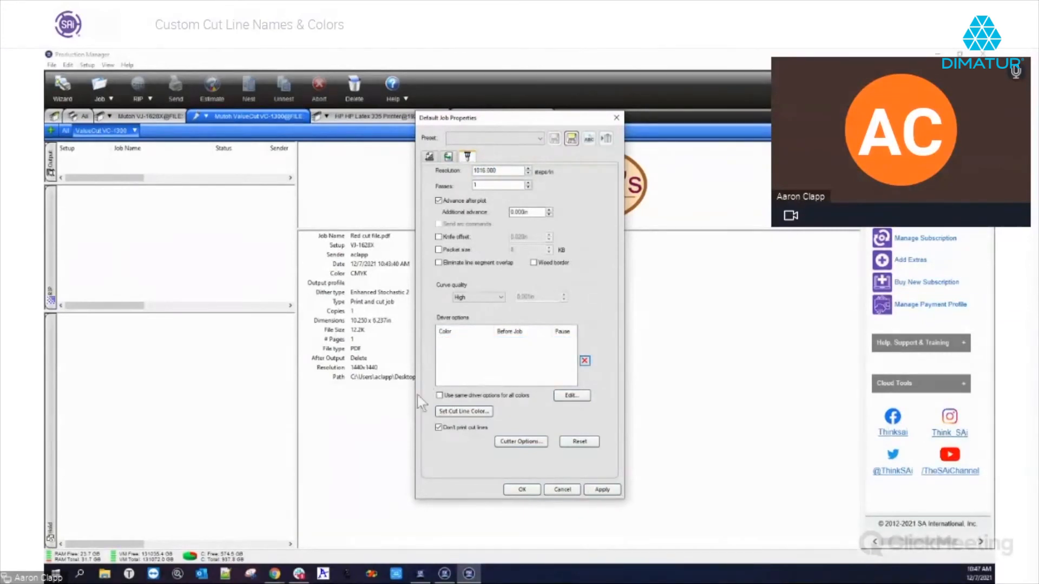
left_click(602, 490)
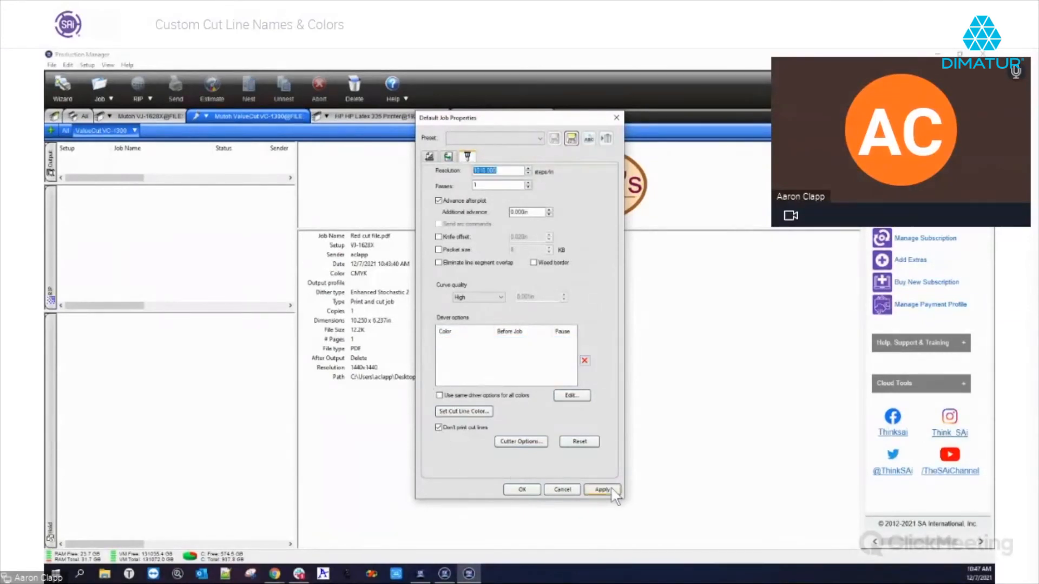
left_click(523, 489)
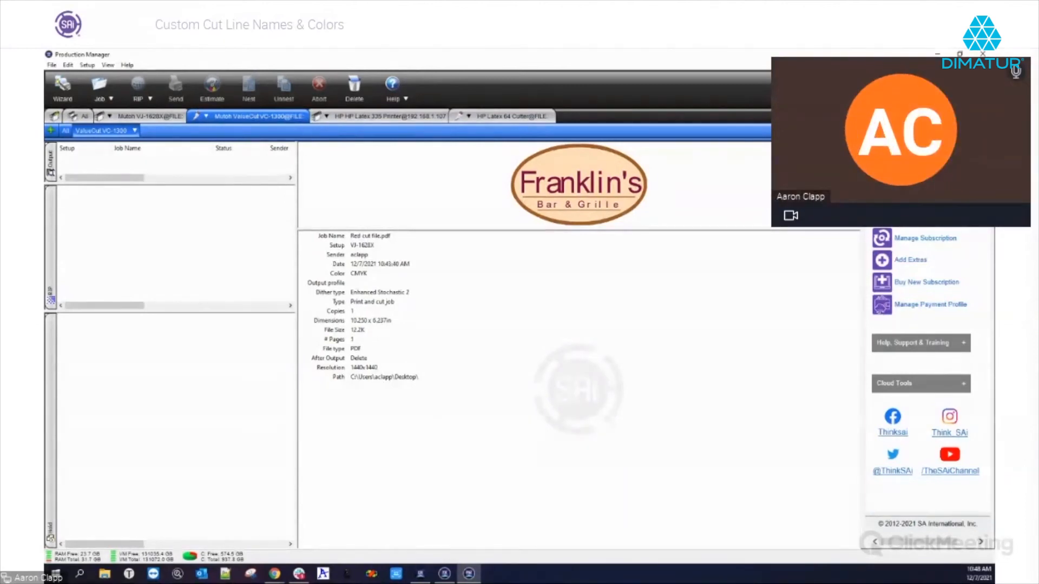
- Switch to Flexi, clear the contour cut from the Franklin's logo and select the logo
left_click(444, 573)
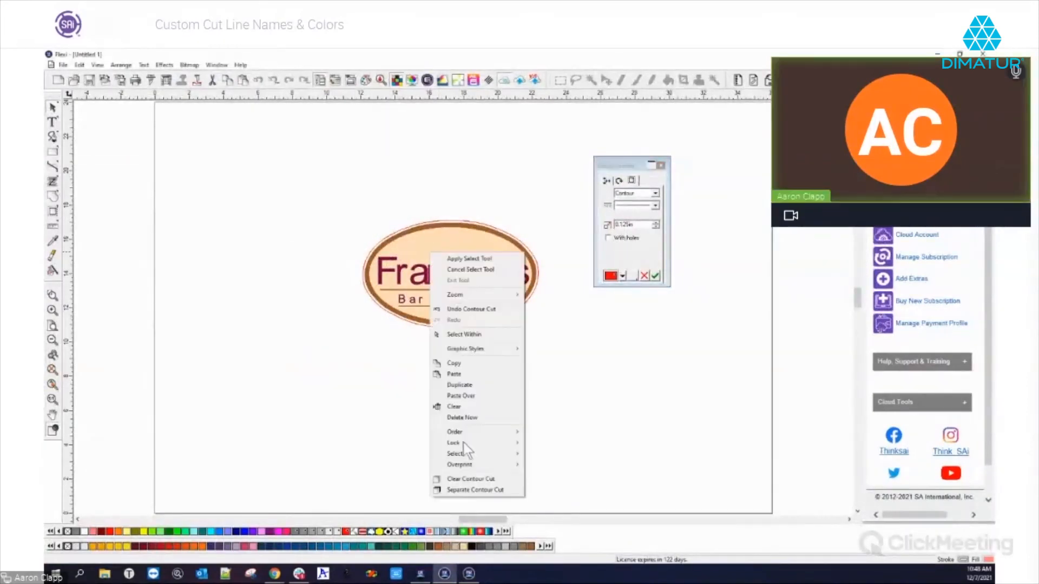
left_click(470, 479)
left_click(426, 261)
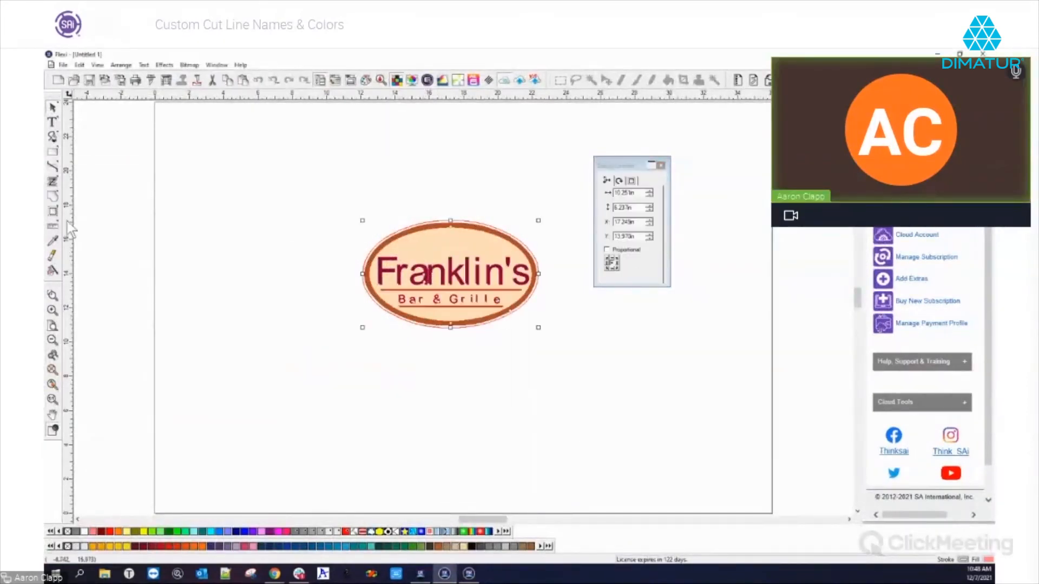
- Apply a dashed contour cut with a 0.125 in offset around the Franklin's logo, using a gray CutContour color
left_click(53, 211)
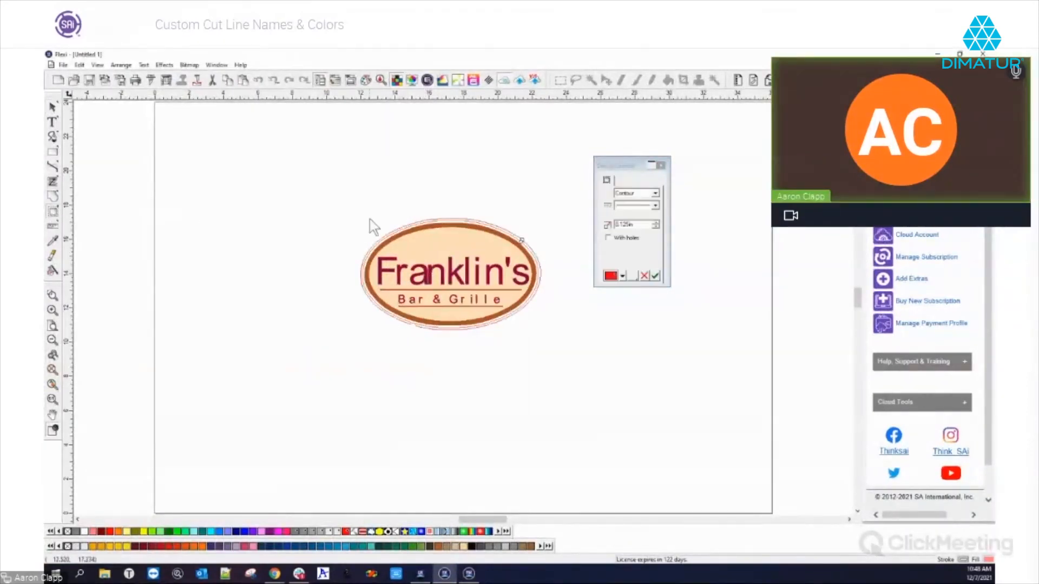
left_click(656, 205)
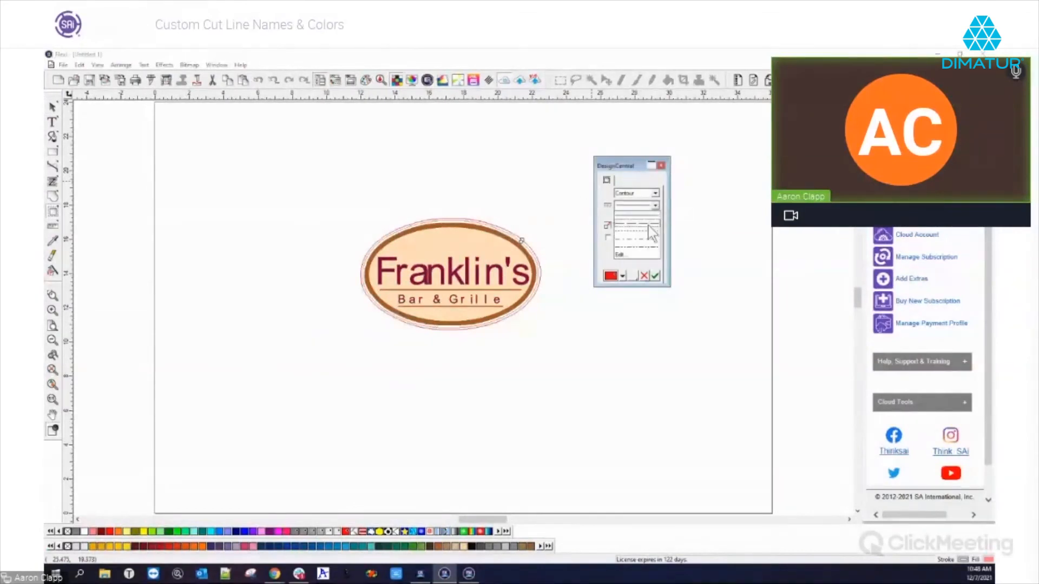
left_click(651, 224)
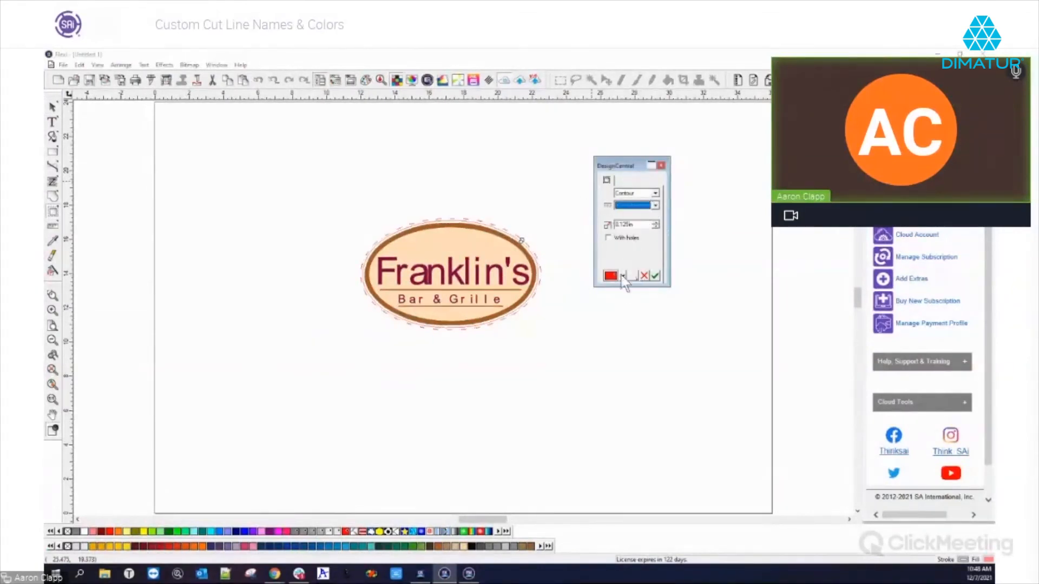
left_click(623, 277)
left_click_drag(671, 296, 672, 322)
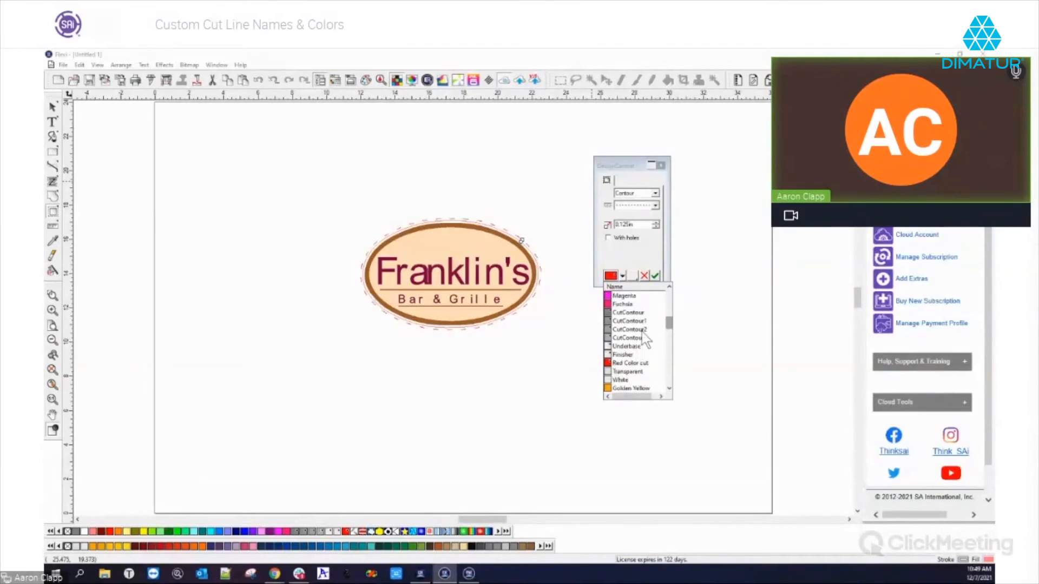
scroll(644, 387, "down", 3)
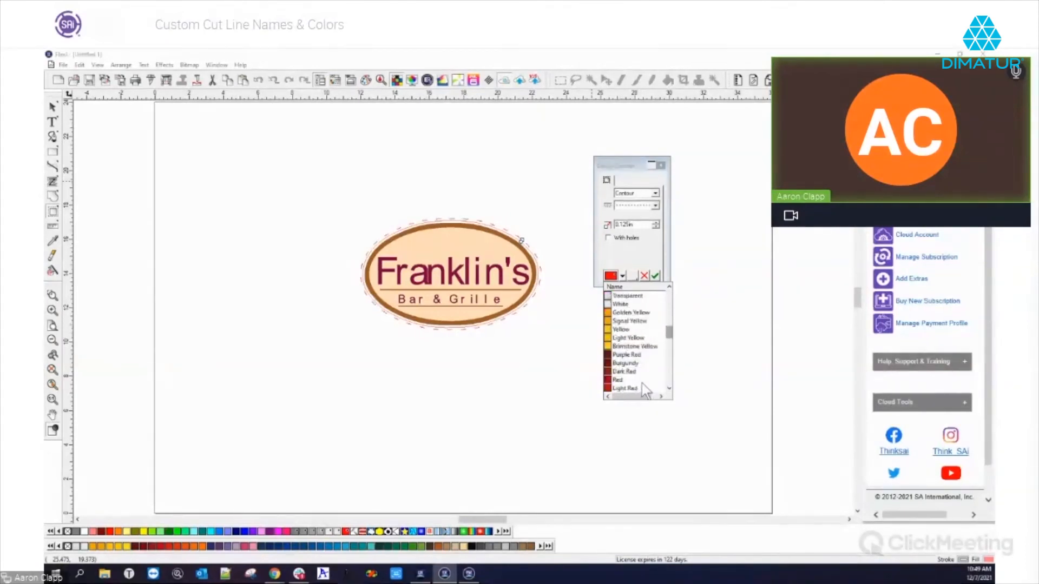
scroll(644, 386, "up", 4)
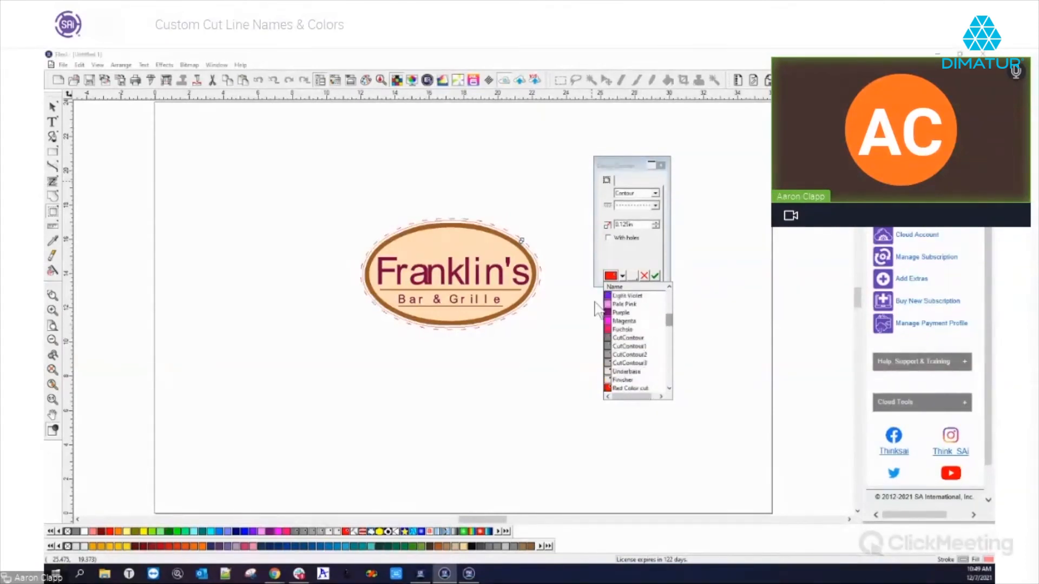
left_click(639, 359)
left_click(654, 276)
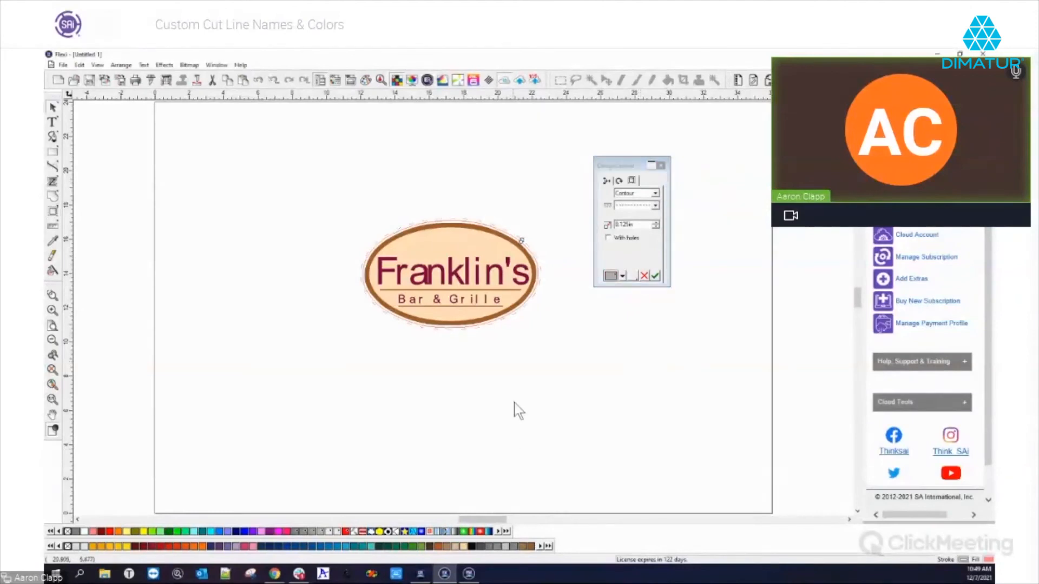
- Select the logo with its contour, open its RIP and Print contour cutting settings, and check the CutContour3 driver options without changing them
left_click_drag(297, 167, 550, 366)
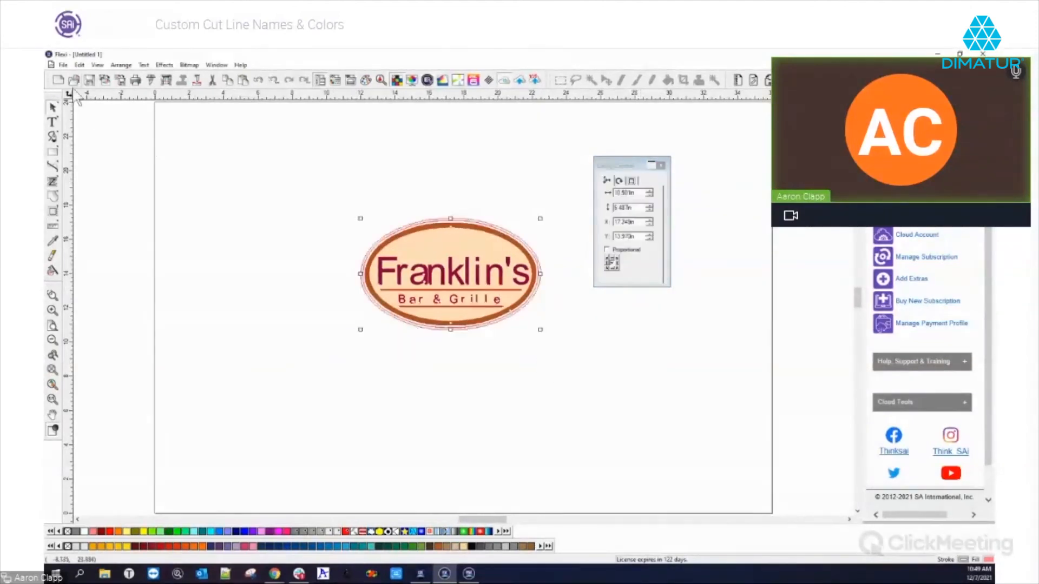
left_click(168, 82)
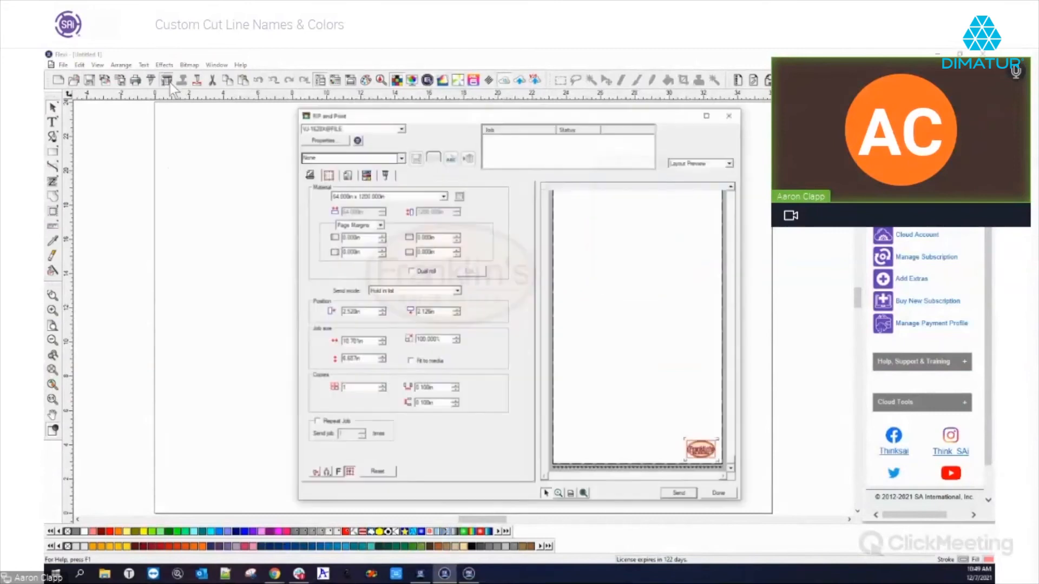
left_click(385, 174)
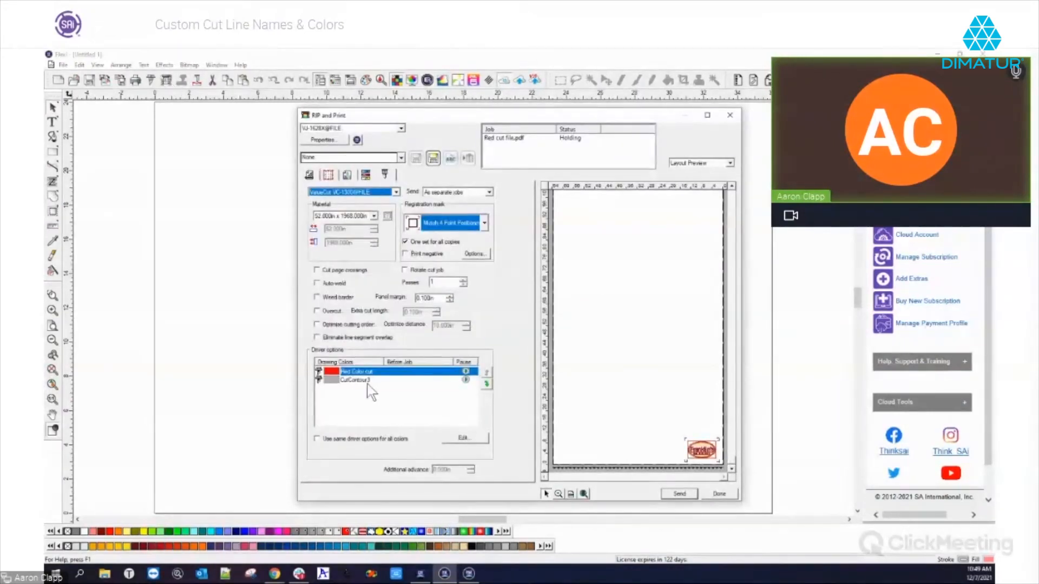
left_click(388, 380)
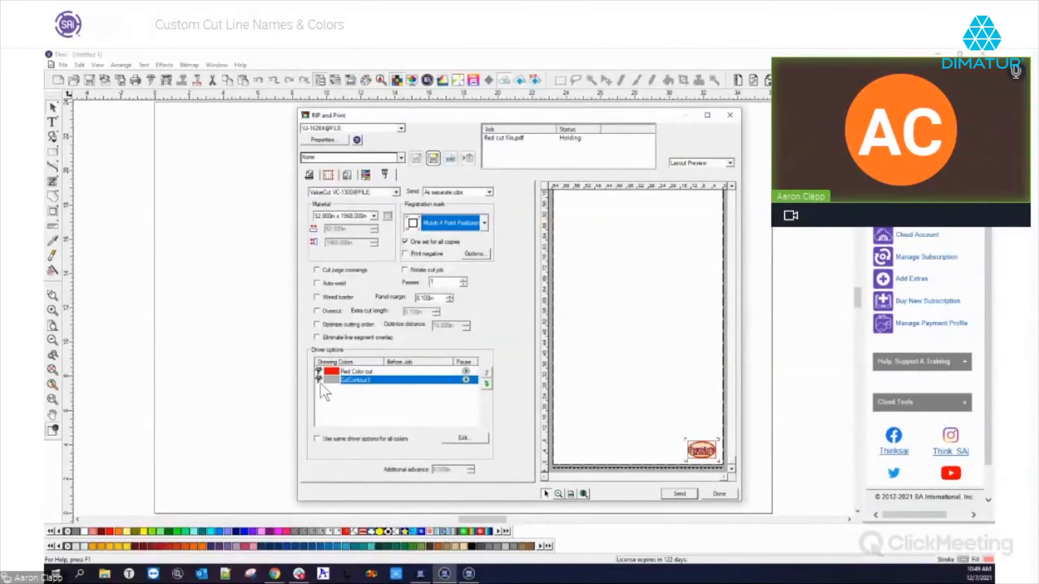
double_click(320, 381)
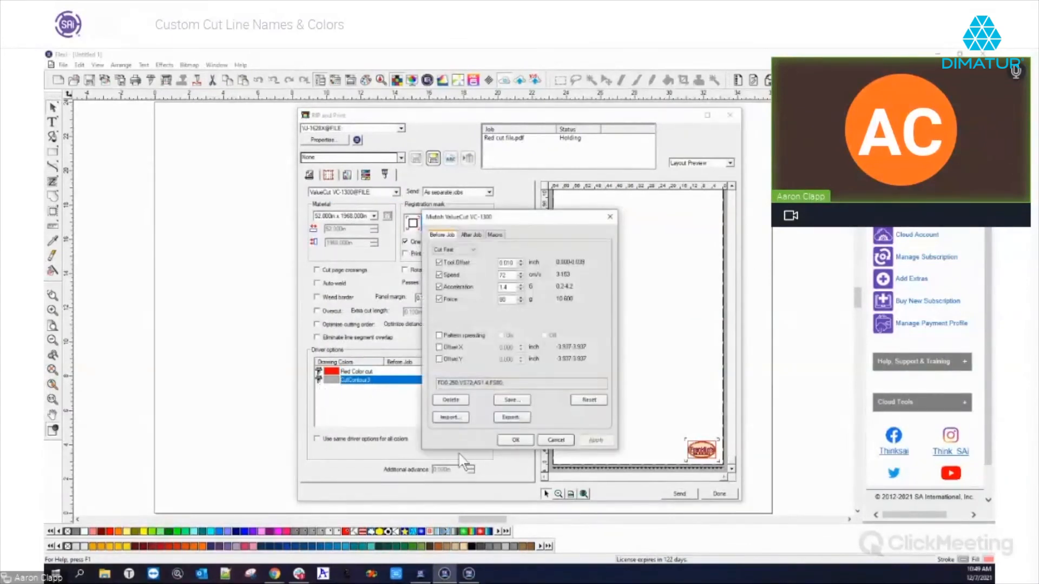
left_click(556, 440)
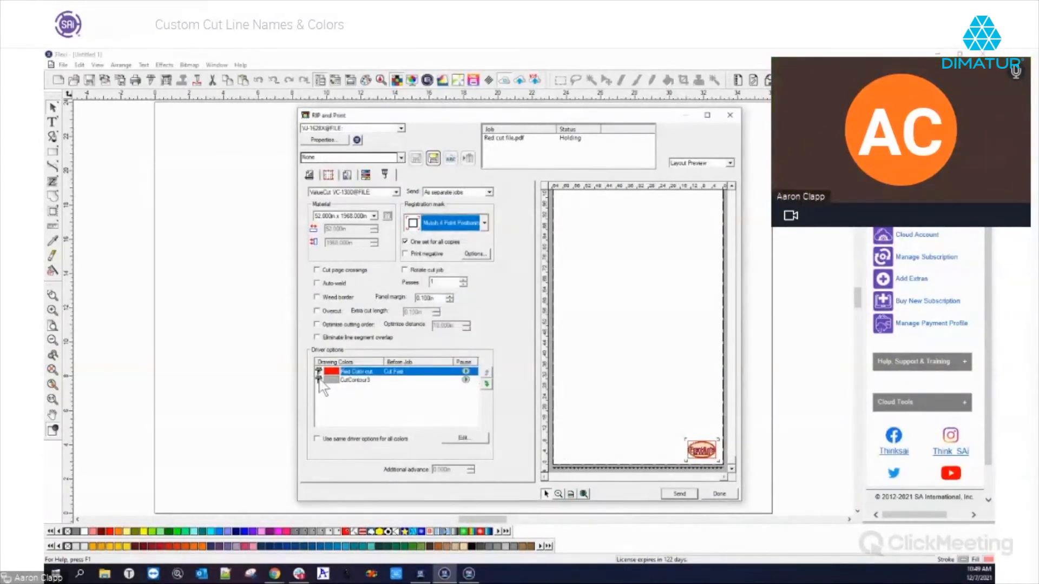
- Move the Red Color cut line below CutContour3 in the cutting order of the driver options
left_click(467, 372)
left_click(468, 380)
left_click(407, 372)
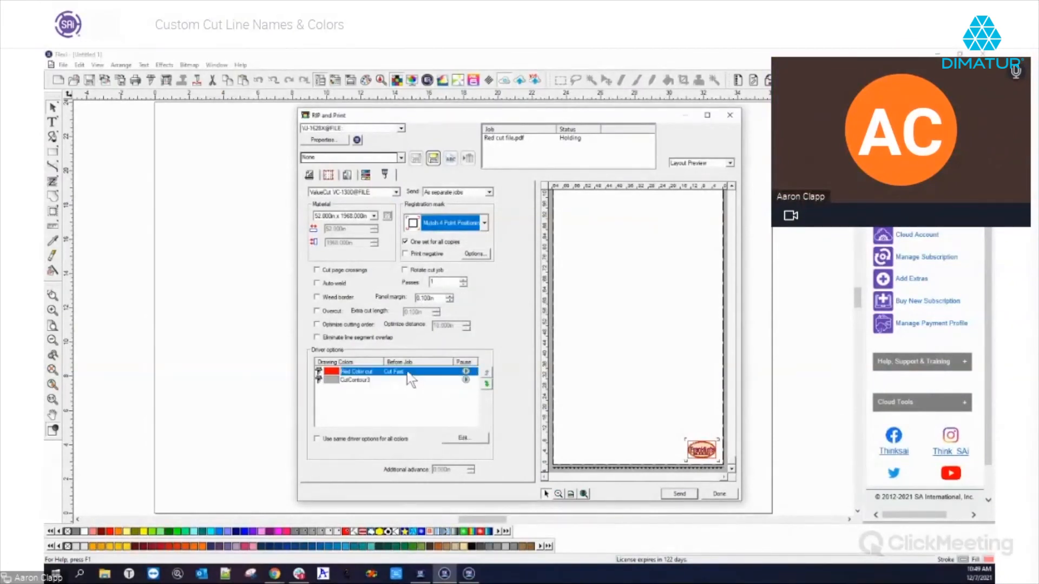
left_click(486, 385)
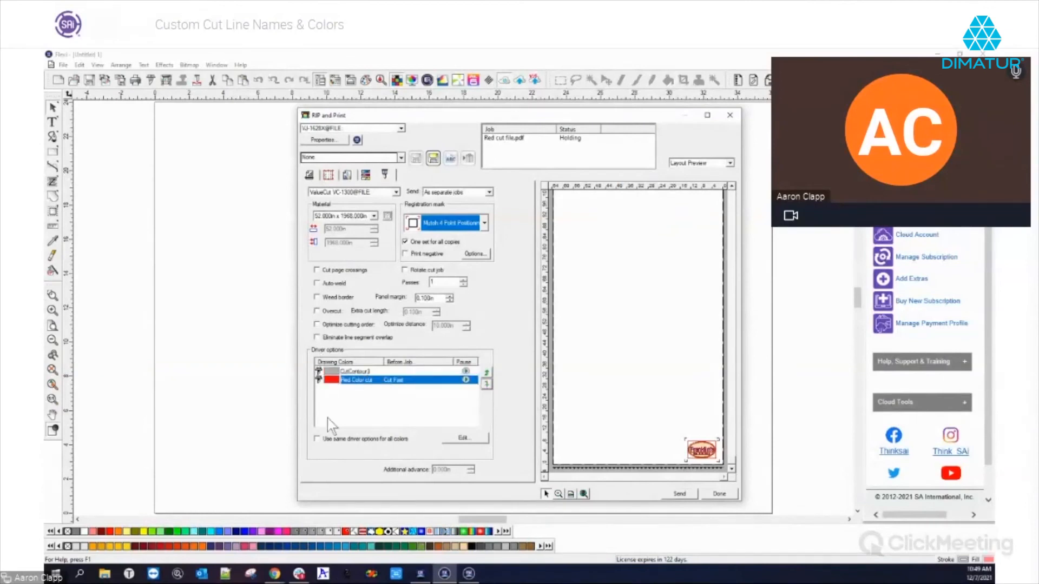
- Set the Red Color cut line's before-job driver option to None and close RIP and Print without sending the job
double_click(320, 381)
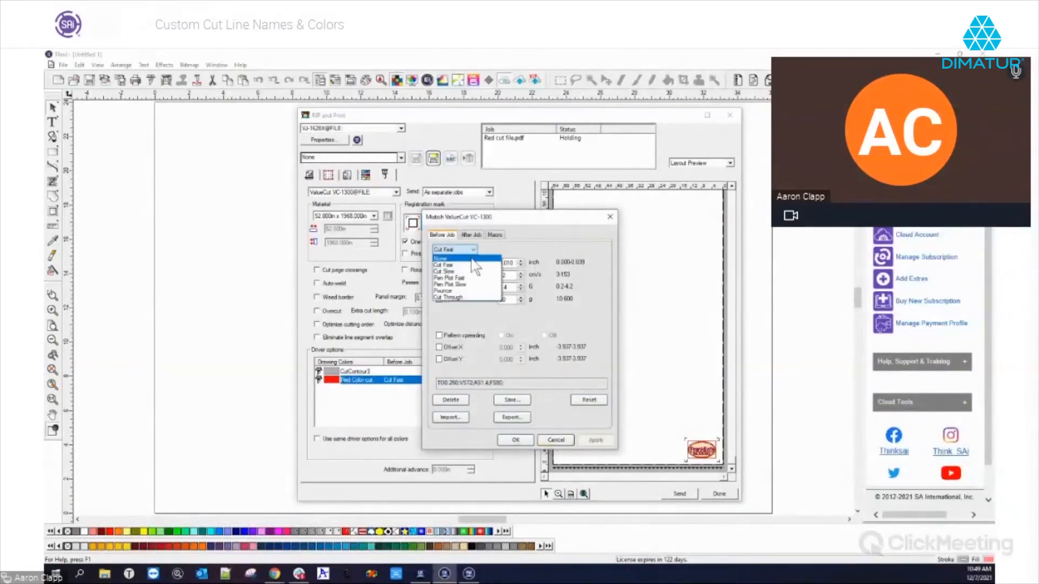
left_click(475, 262)
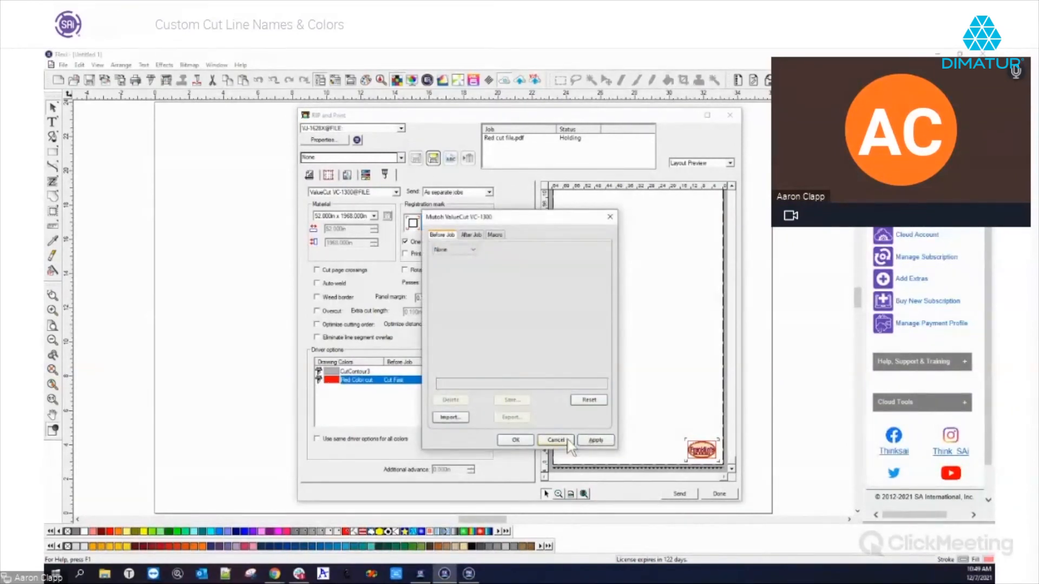
left_click(515, 441)
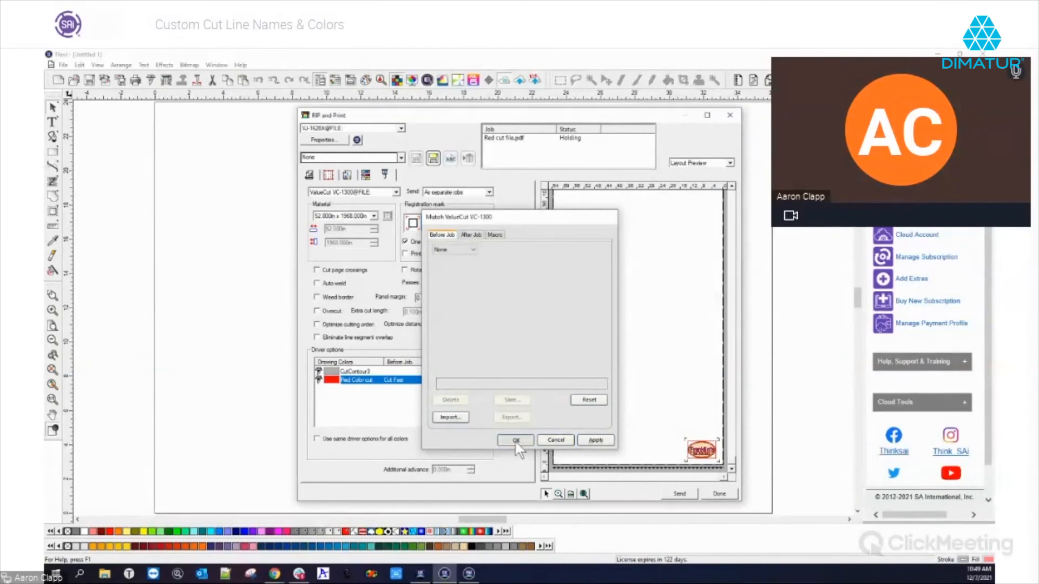
left_click(320, 373)
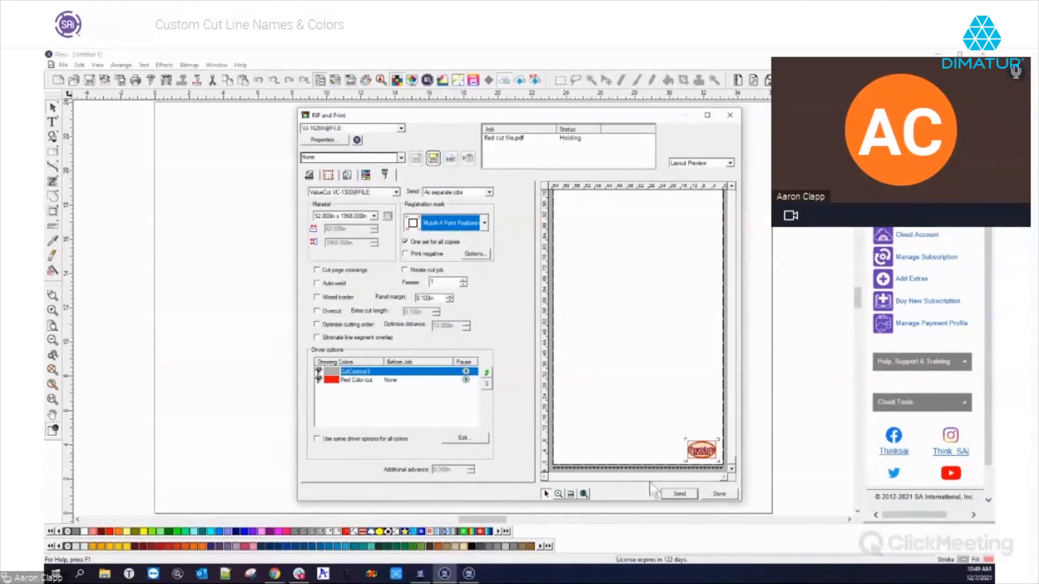
left_click(718, 493)
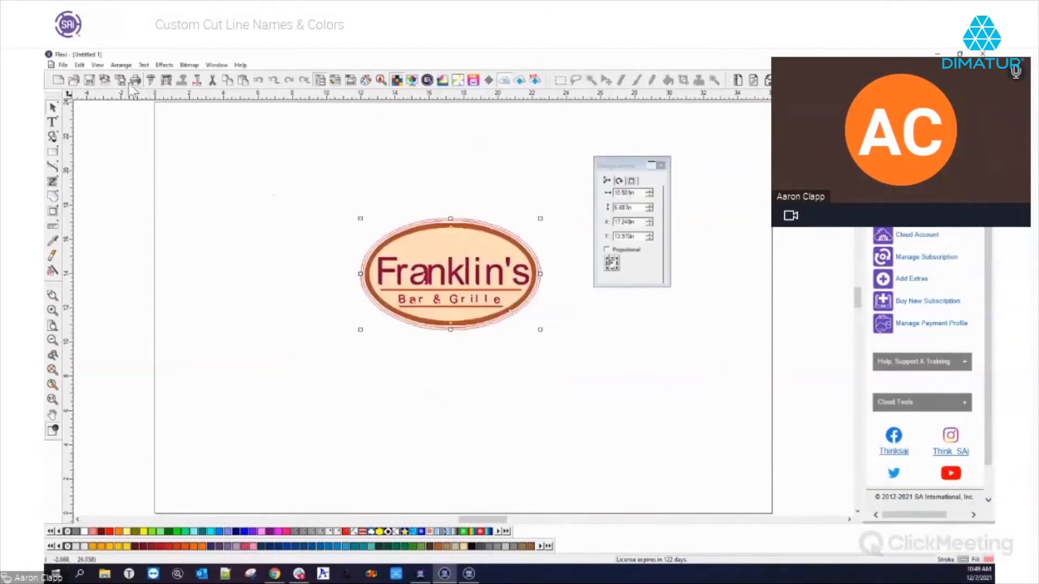
- Export the design as the Adobe PDF file Untitled to the Desktop, replacing the existing file
left_click(64, 65)
left_click(87, 174)
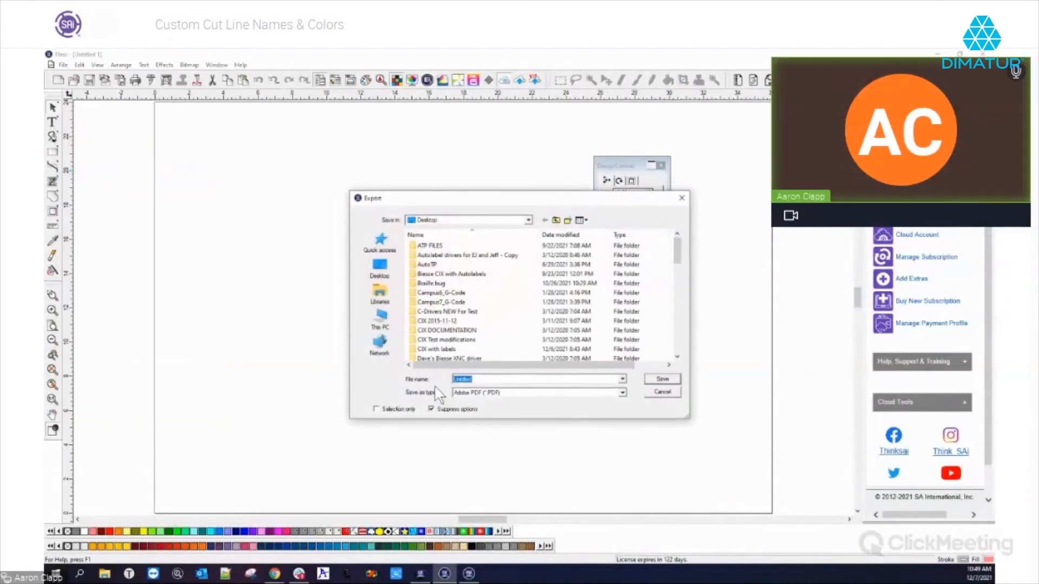
left_click(661, 380)
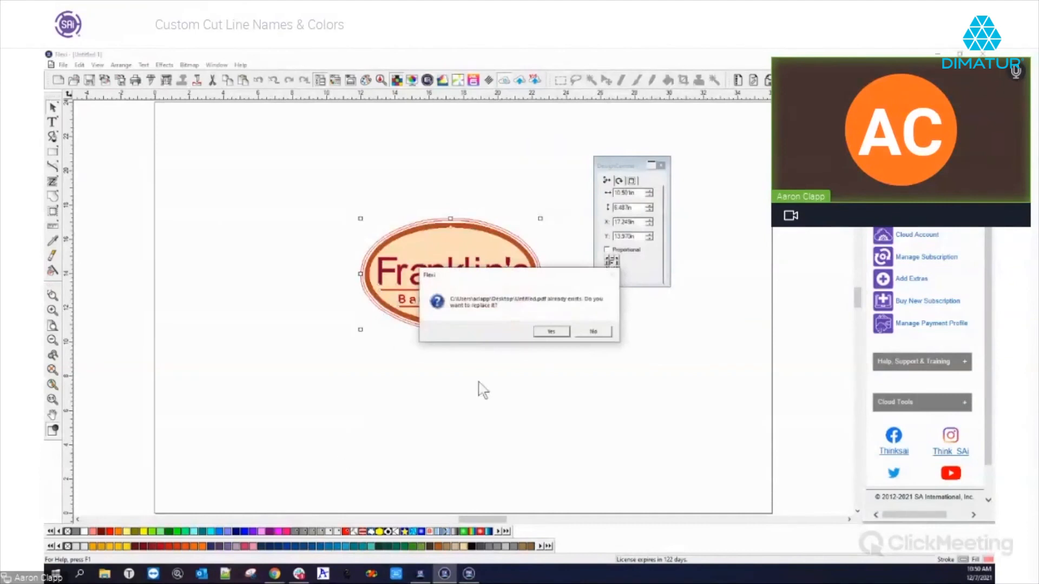
left_click(551, 331)
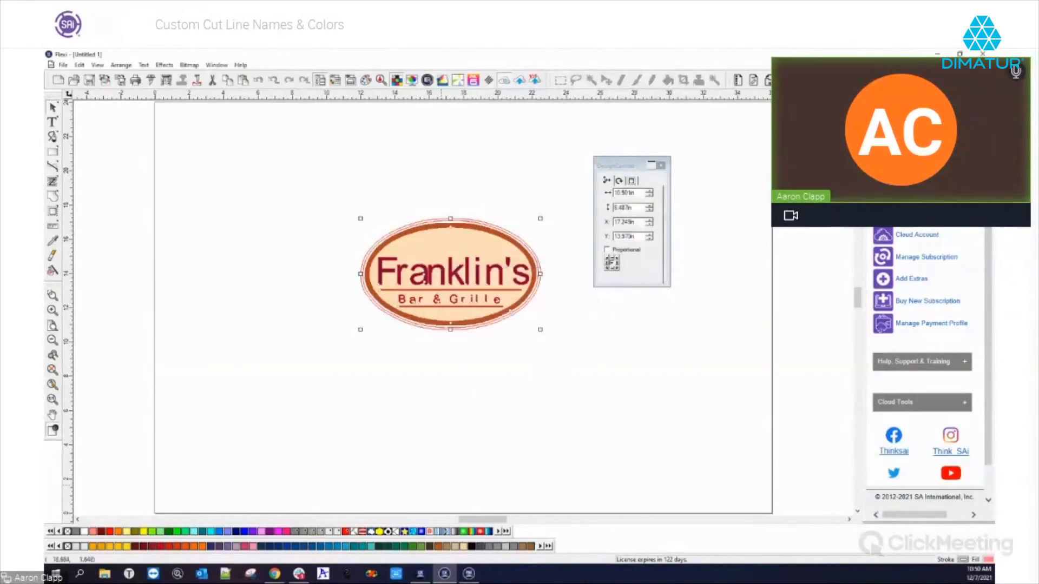
- Switch to Production Manager and delete the Red cut file.pdf job from the Mutoh VJ-1628X's hold queue
left_click(468, 573)
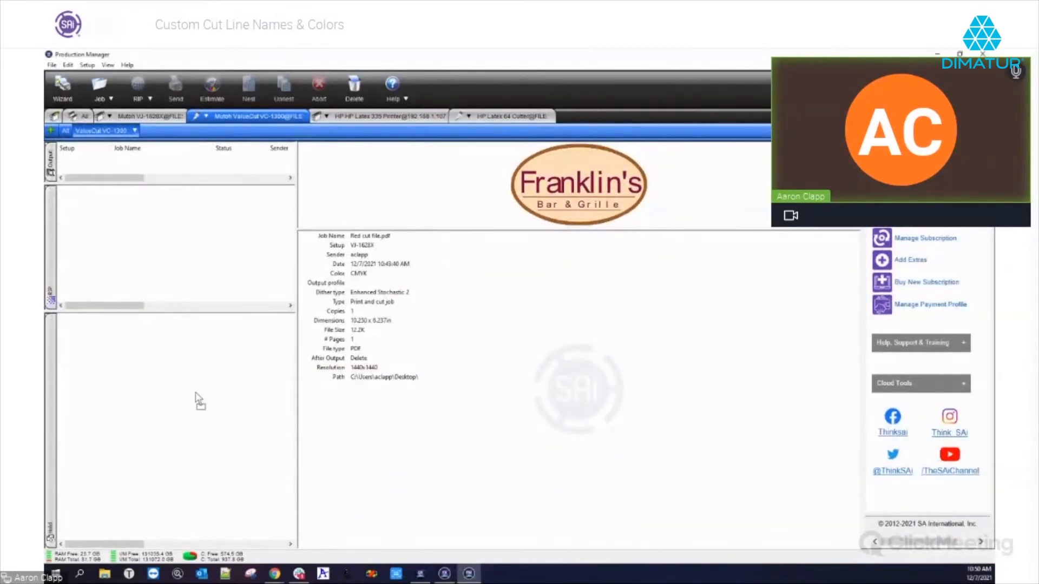
left_click(157, 114)
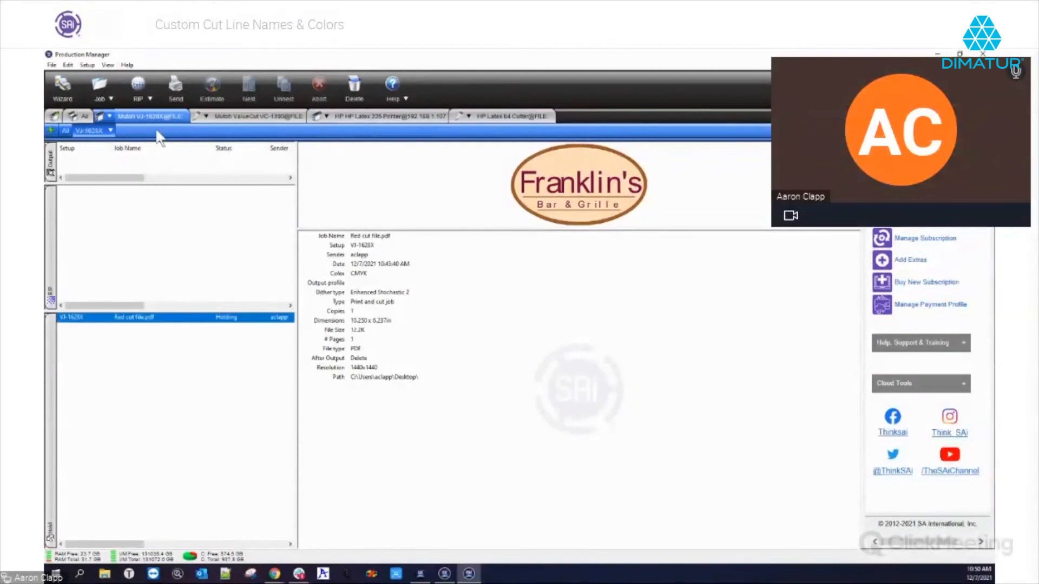
right_click(143, 319)
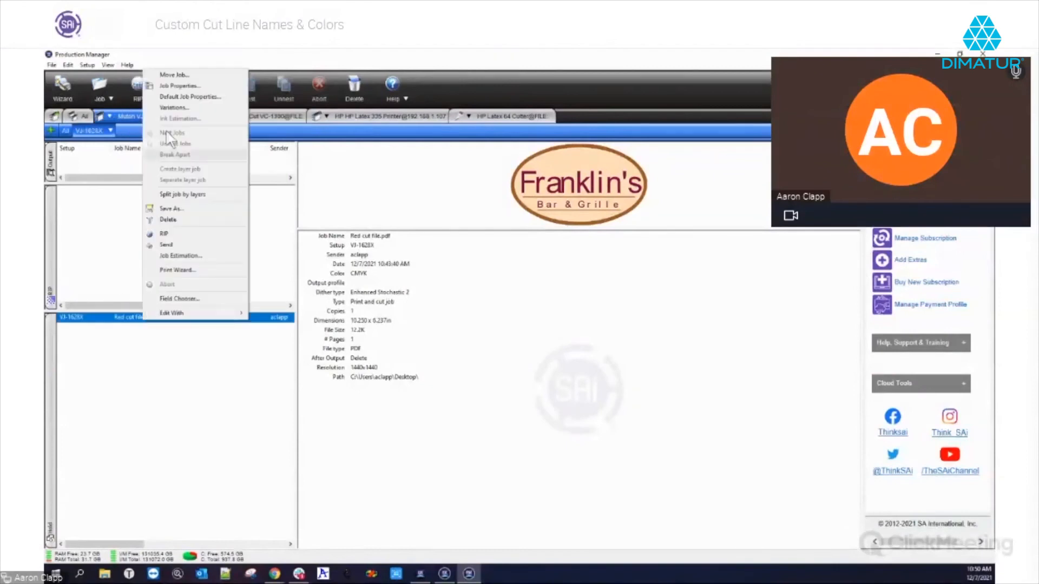
left_click(184, 220)
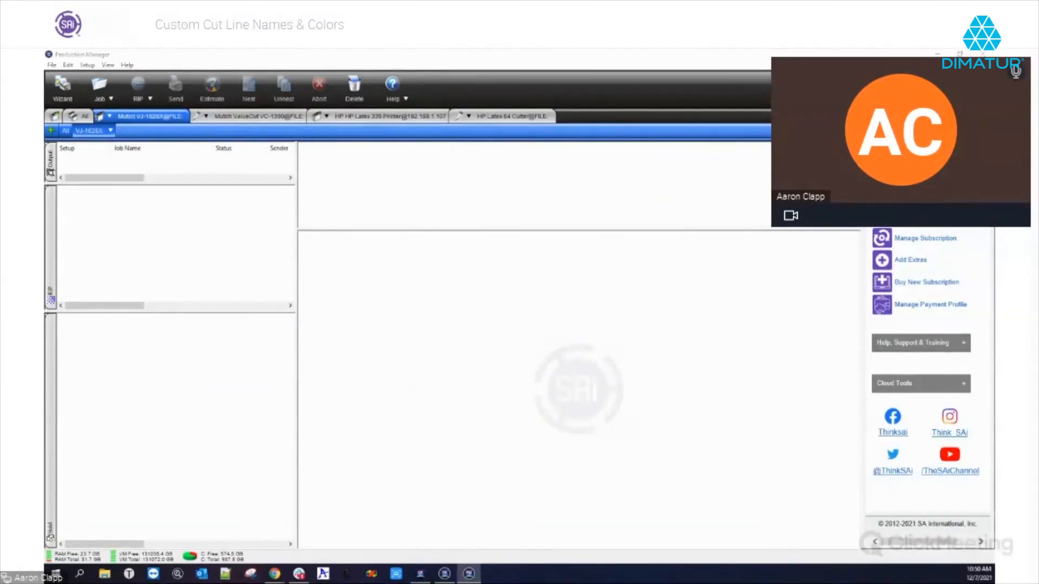
- Add Untitled.pdf to the VJ-1628X's hold queue and enable sending its cut paths to the ValueCut VC-1300 in the job properties
mouse_move(158, 346)
left_mouse_down()
mouse_move(146, 290)
mouse_move(149, 353)
left_mouse_up()
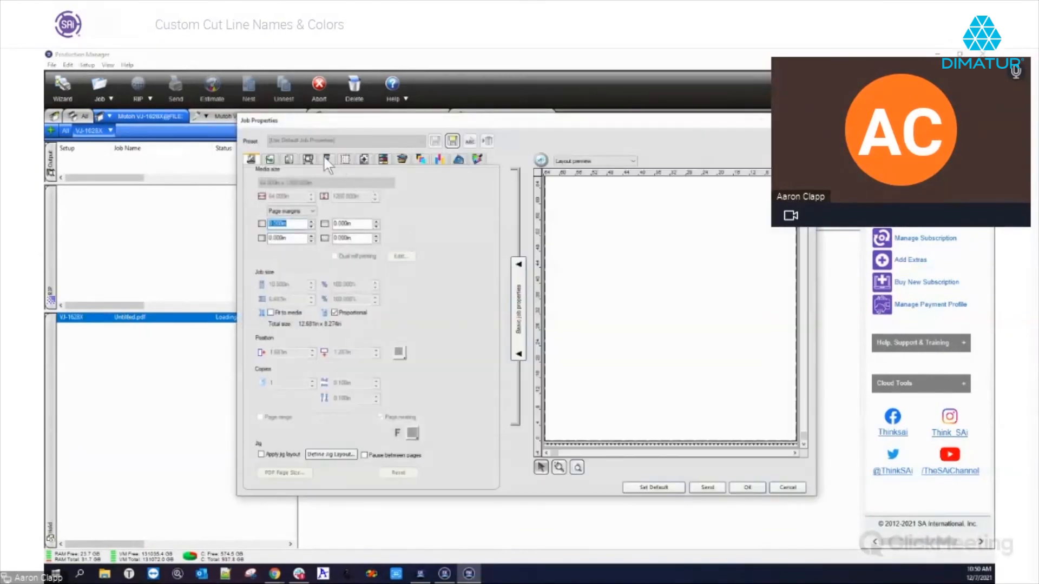
left_click(327, 159)
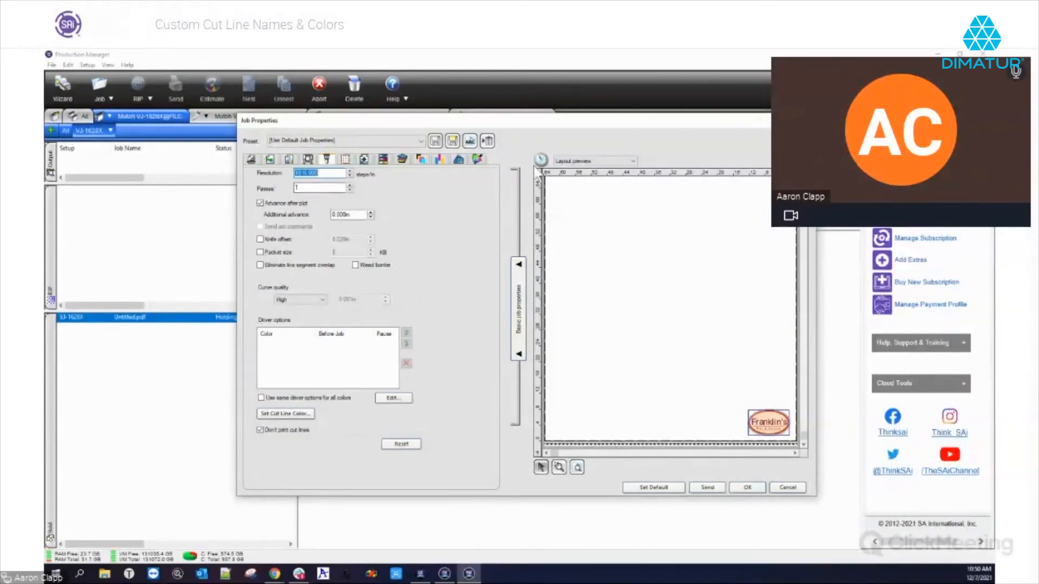
left_click(270, 160)
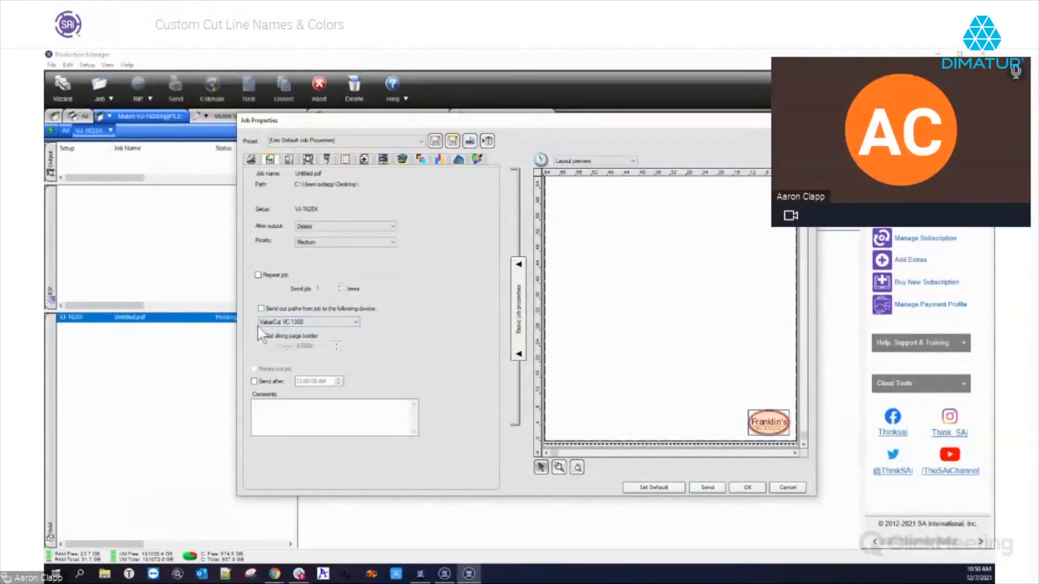
left_click(261, 308)
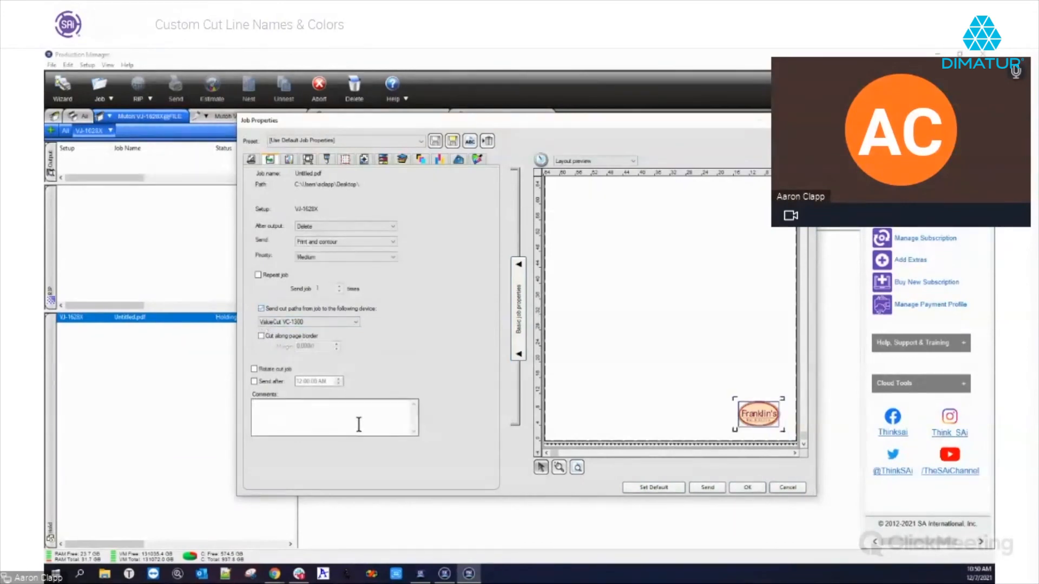
- Check the job's cutting colors and the ValueCut driver options, and cancel out of the job properties
left_click(327, 158)
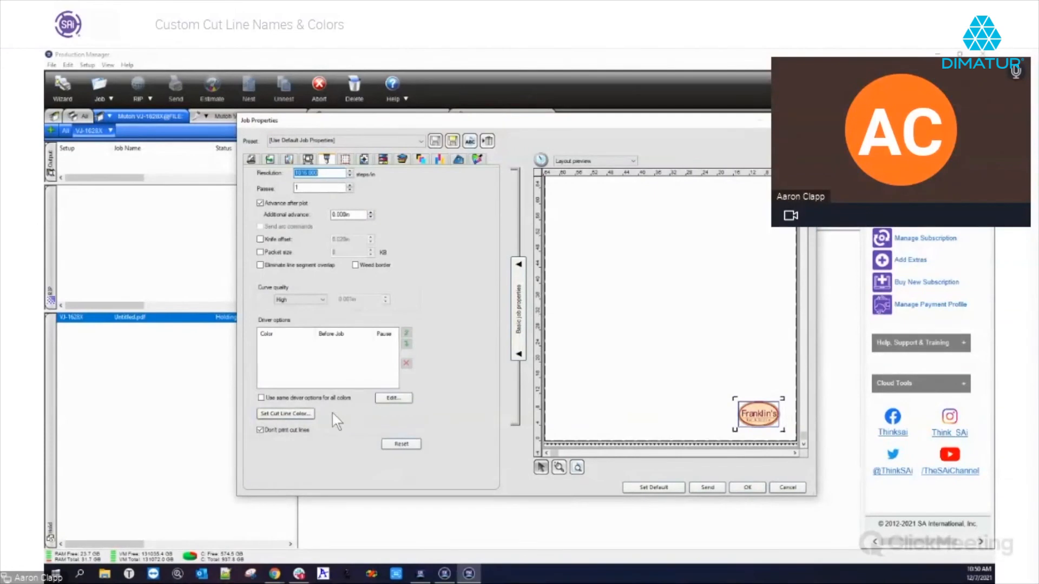
double_click(343, 345)
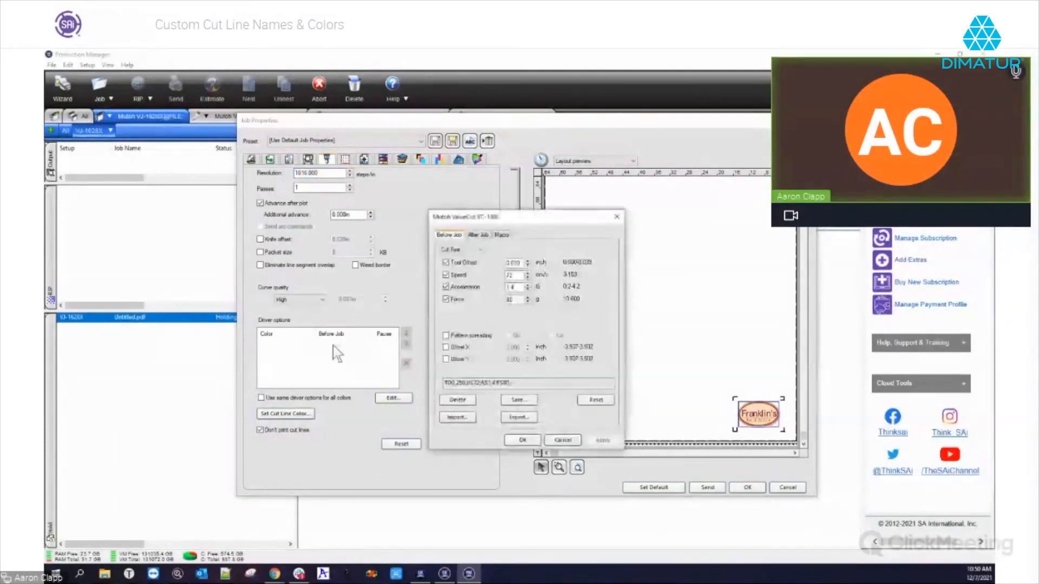
left_click(618, 218)
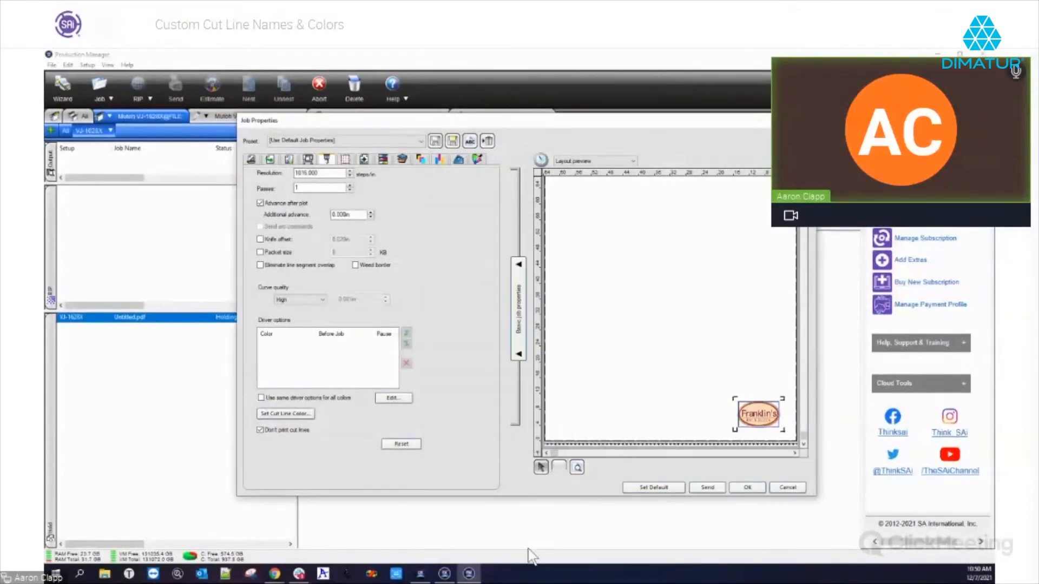
left_click(789, 489)
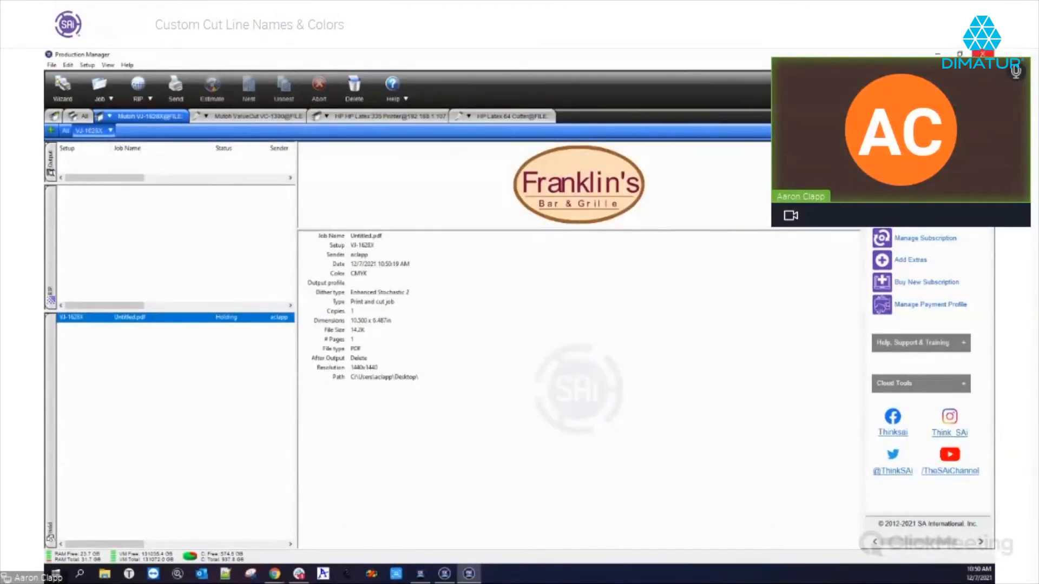
- Close Production Manager and Flexi, saving the design as "test file" on the Desktop and declining to save the changed Default swatch table
left_click(983, 54)
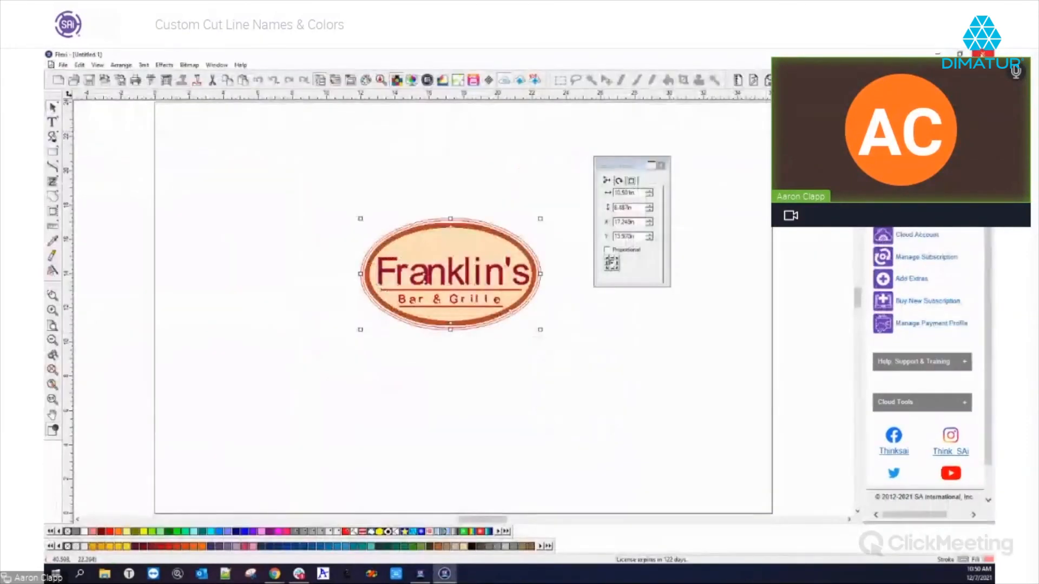
left_click(981, 54)
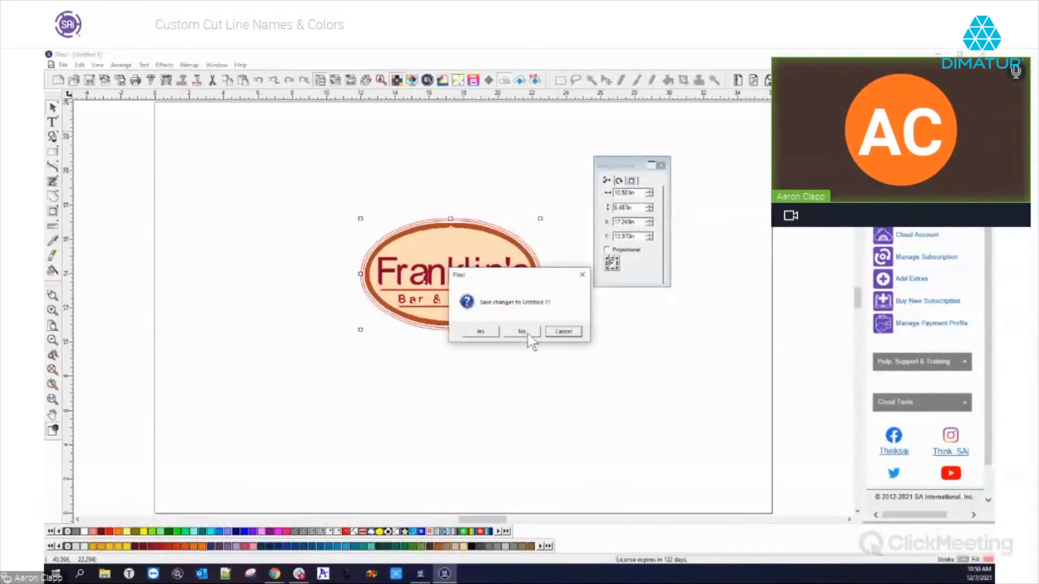
left_click(481, 332)
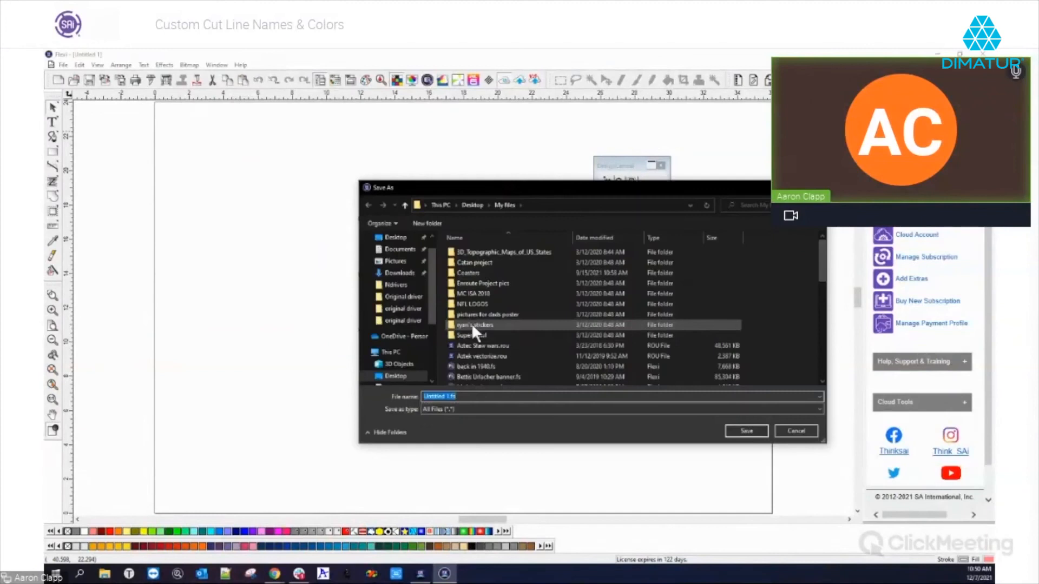
type("test file")
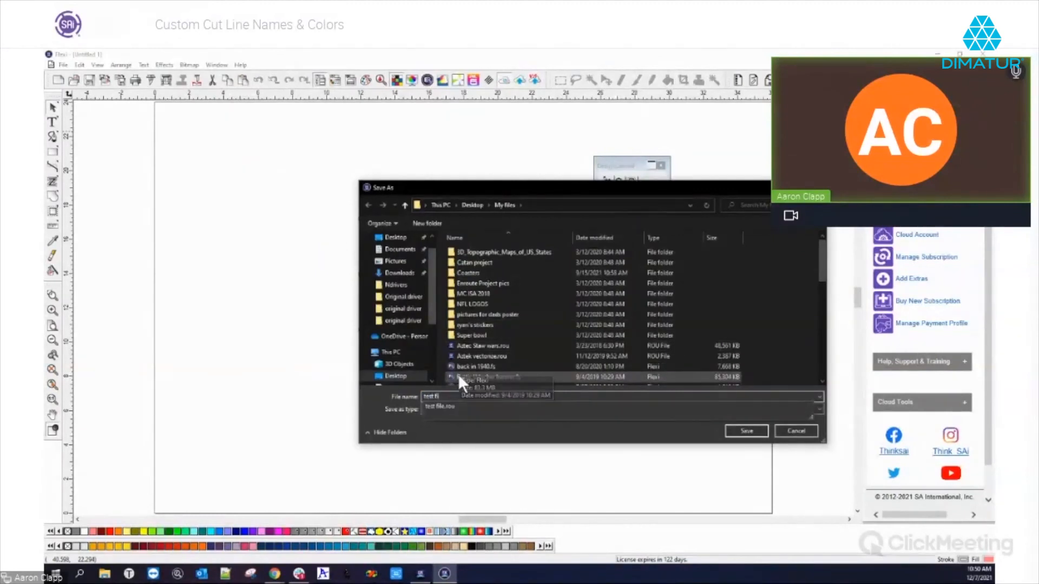
left_click(394, 237)
left_click(746, 431)
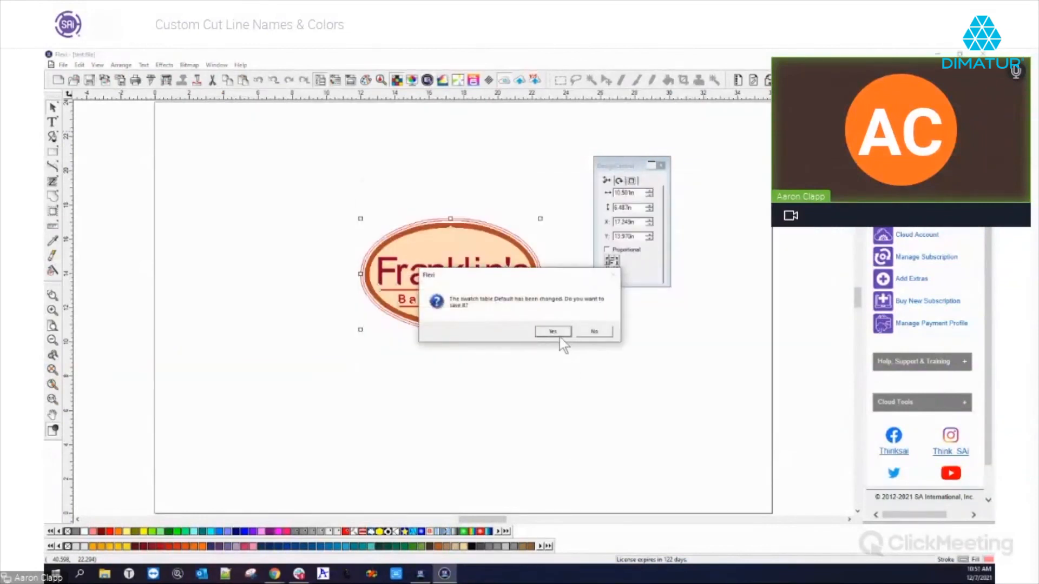
left_click(594, 331)
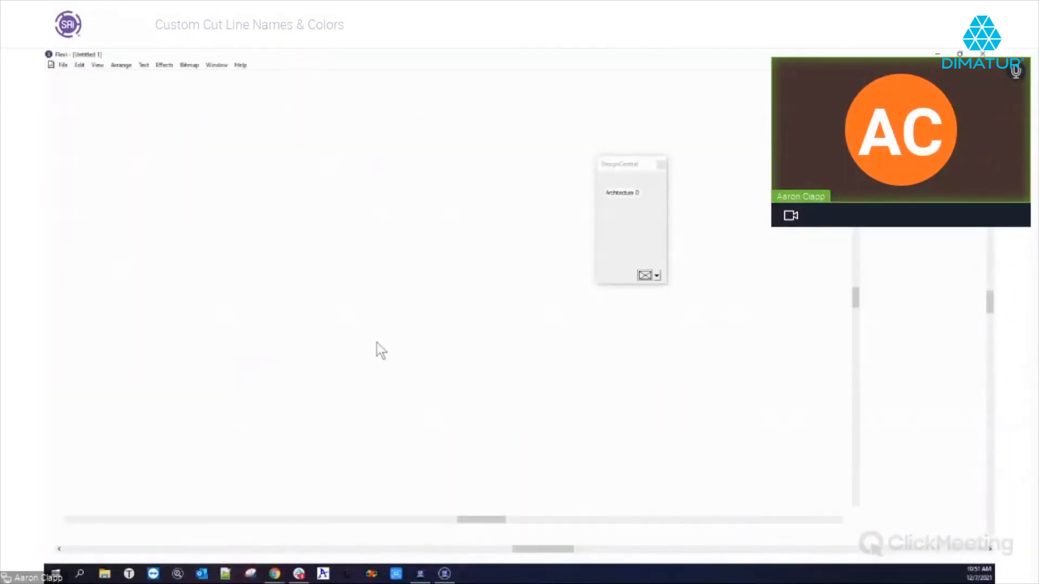
- Reopen the recently saved "test file" design and deselect the Franklin's logo artwork
left_click(63, 64)
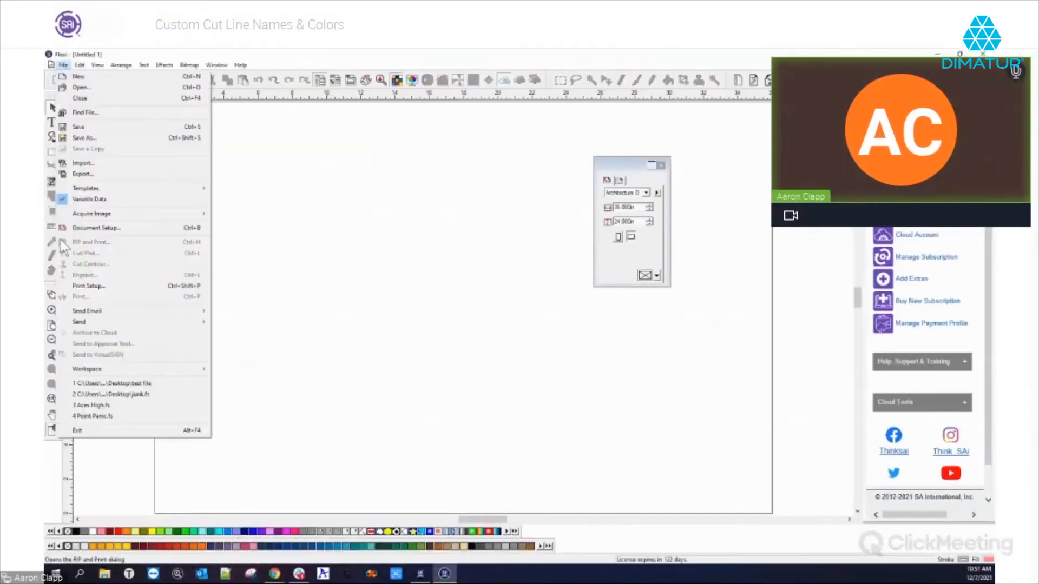
left_click(111, 383)
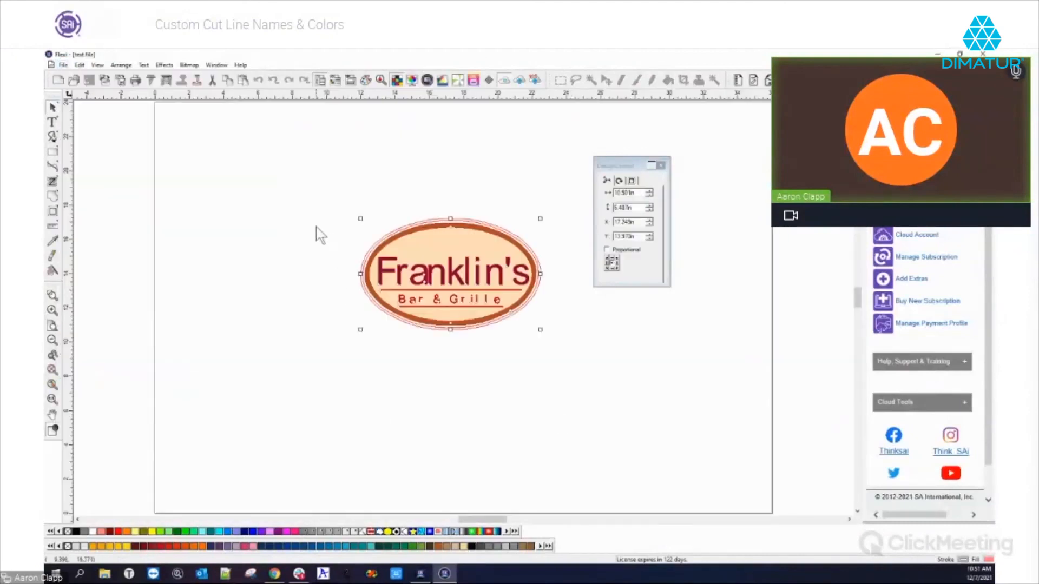
left_click(368, 238)
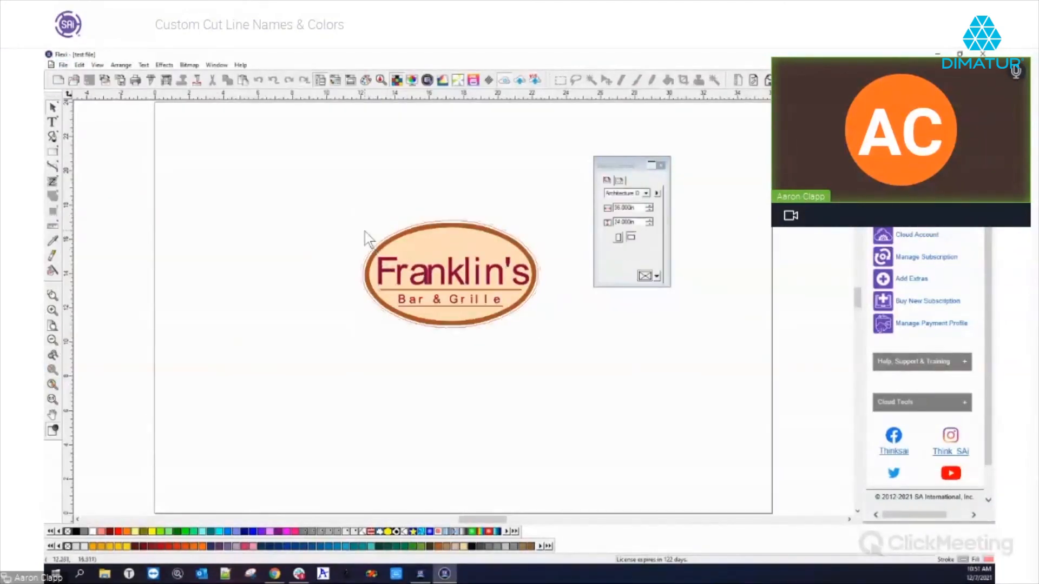
- Open RIP and Print for the design, check the ValueCut VC-1300 driver options of the CutContour3 line, and close the dialog
right_click(382, 244)
left_click(296, 243)
left_click(164, 81)
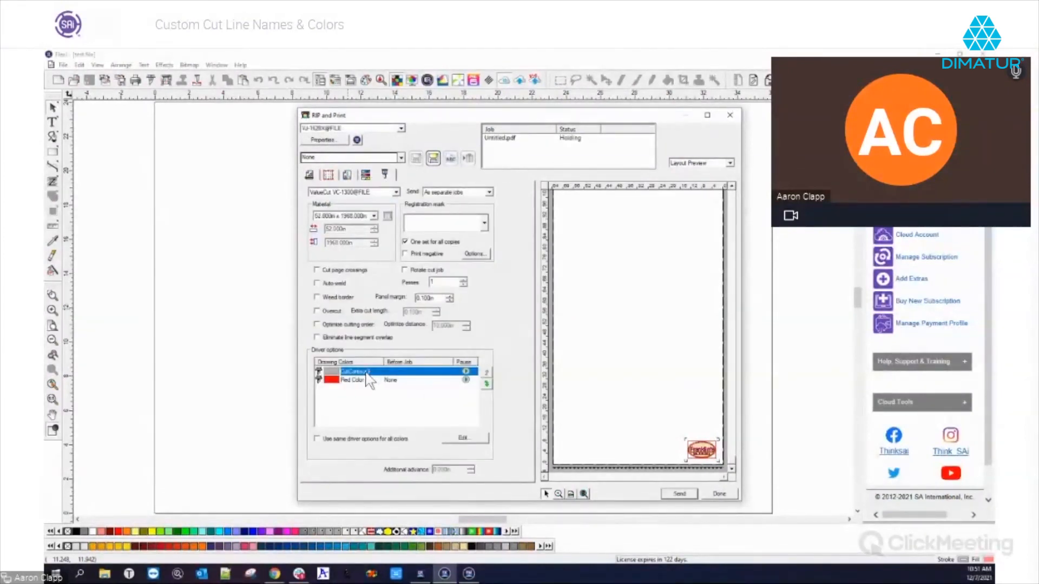
double_click(318, 371)
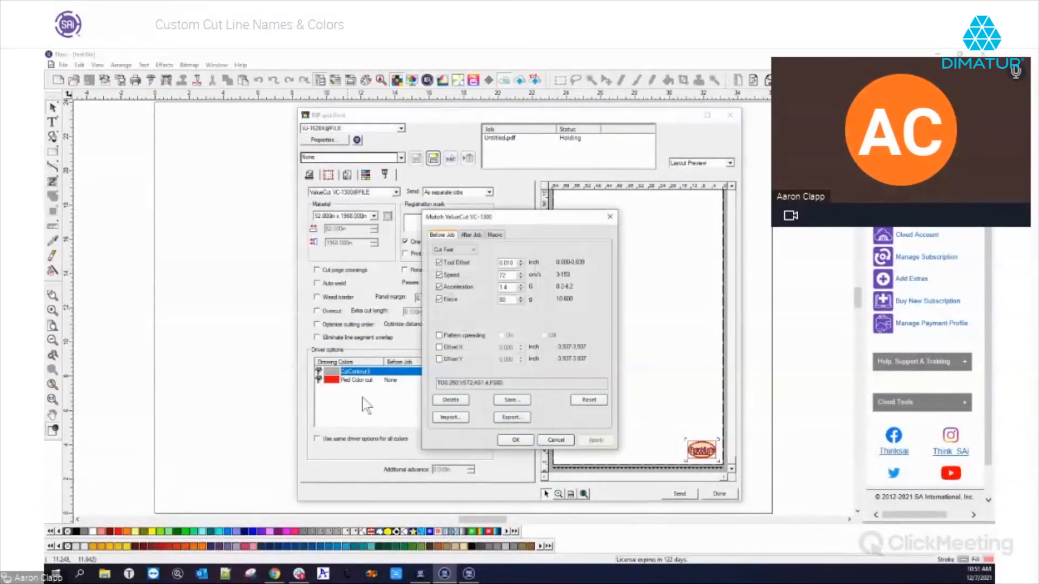
left_click(544, 441)
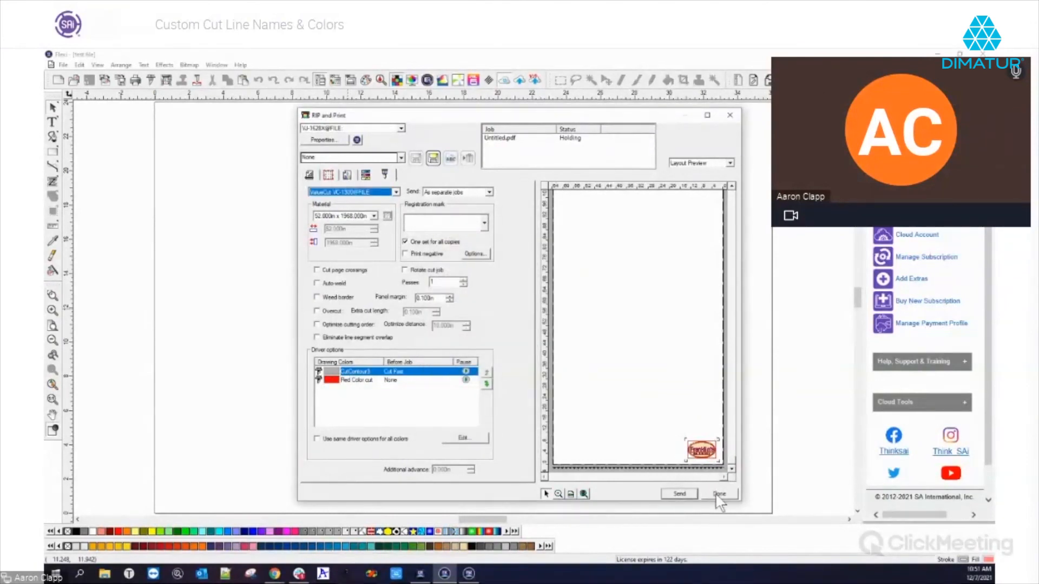
left_click(718, 494)
- Switch to Production Manager, maximize its window, and delete the held Untitled.pdf job
left_click(469, 574)
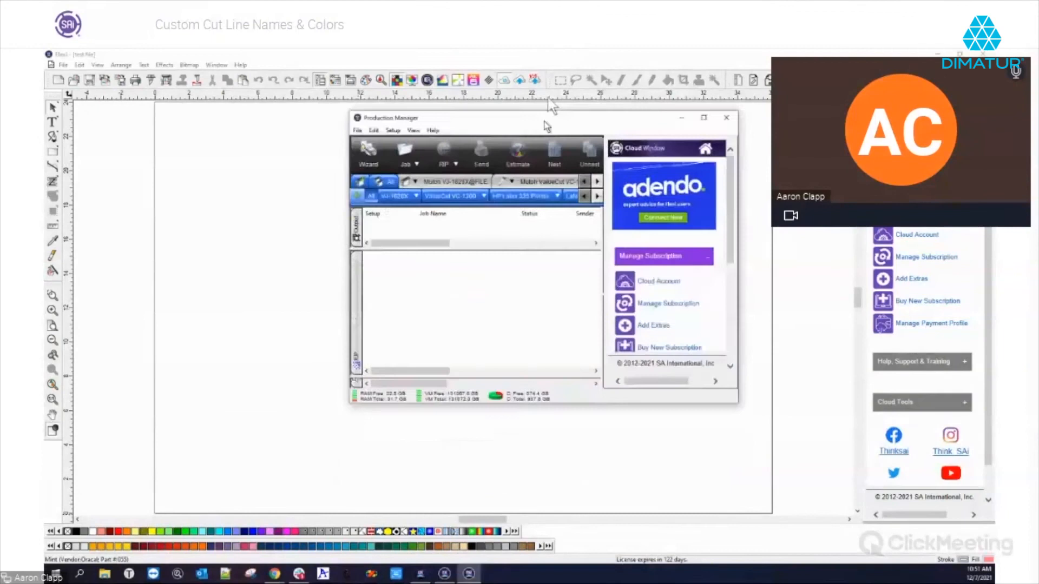
left_click_drag(546, 118, 547, 50)
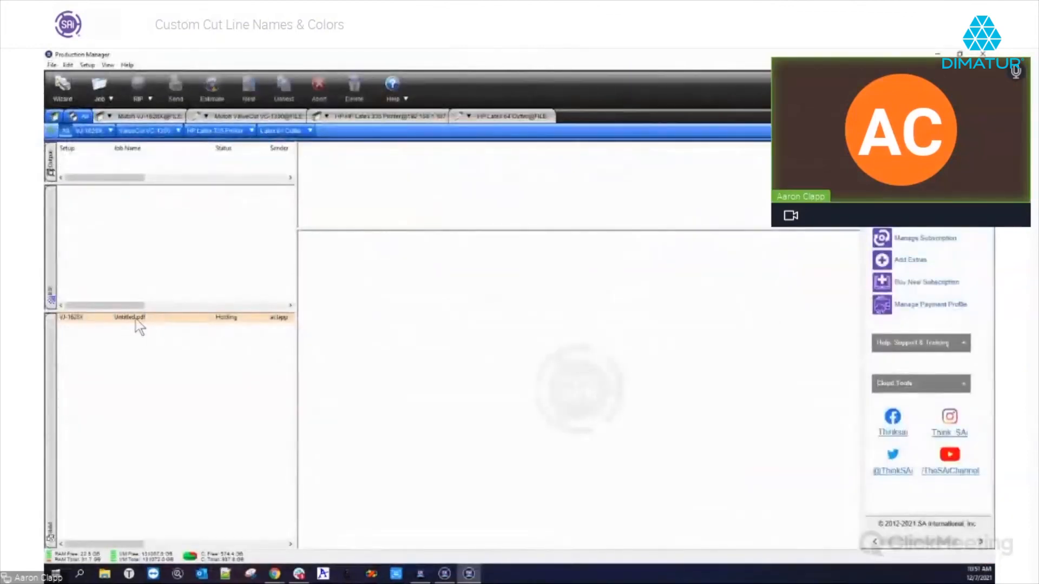
left_click(135, 318)
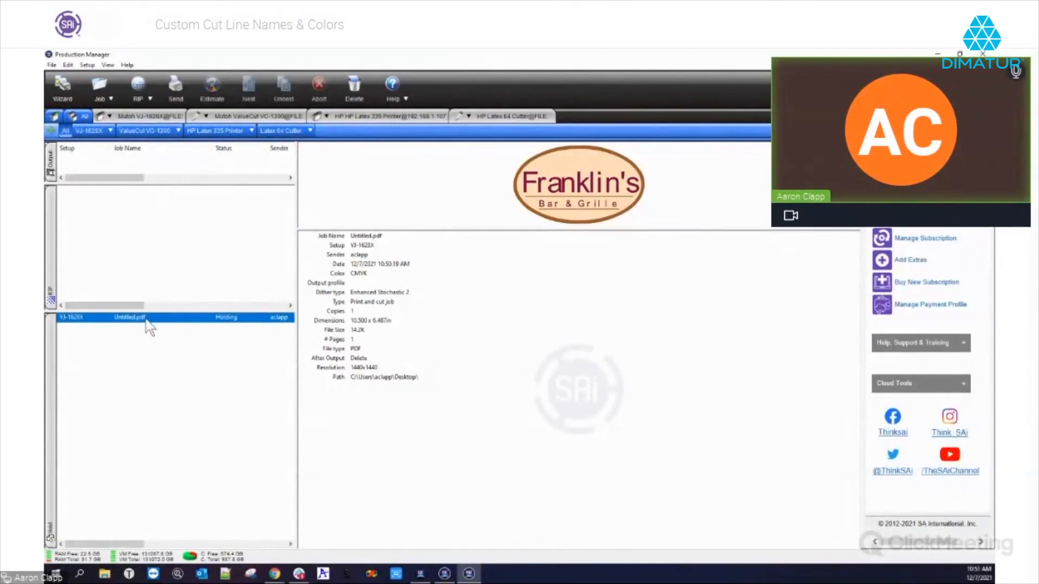
key("Delete")
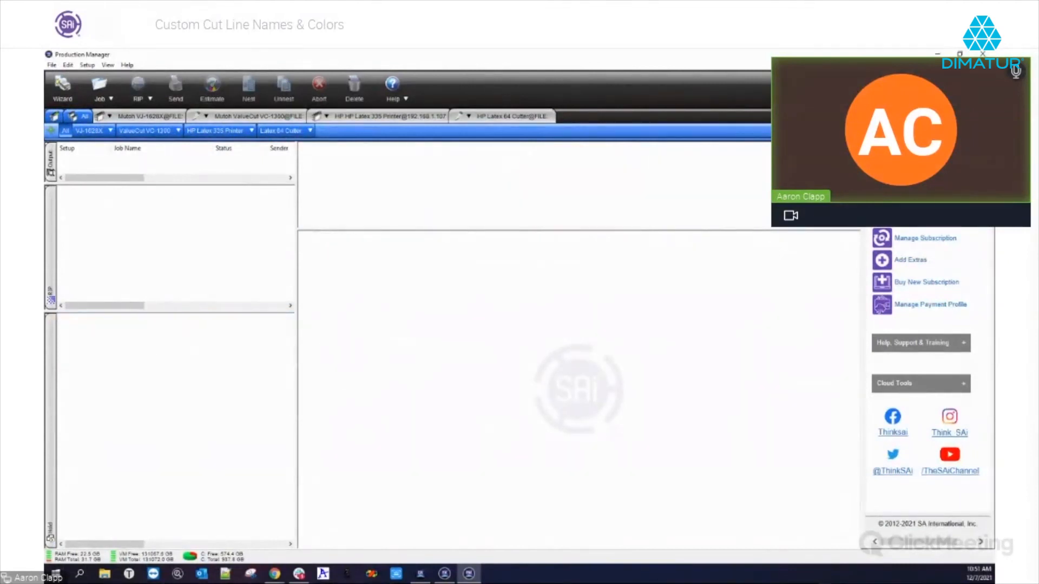
- Add Untitled.pdf to the VJ-1628X's hold queue again and bring up the cutting settings in its job properties
right_click(199, 366)
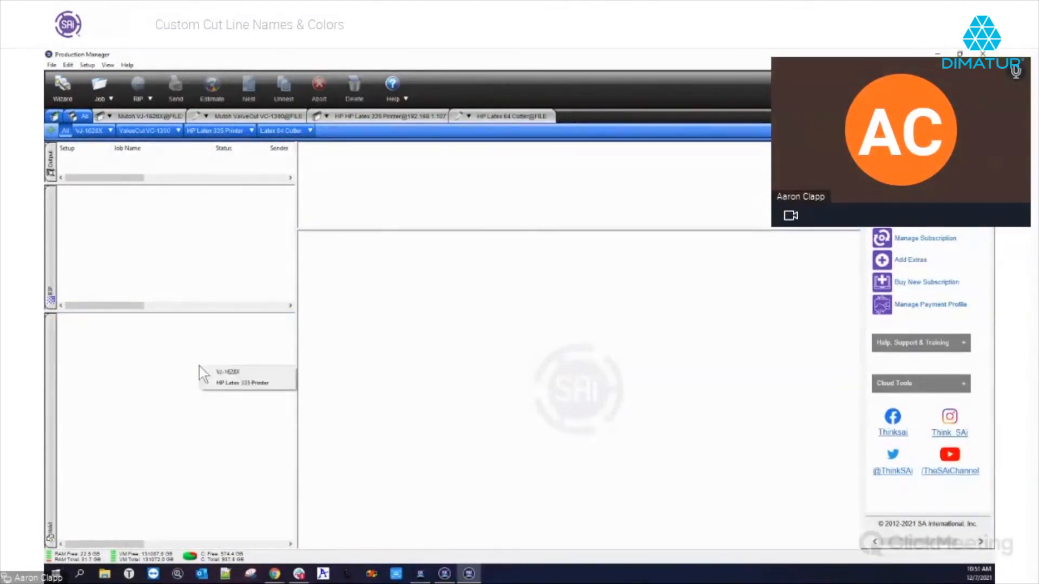
left_click(219, 373)
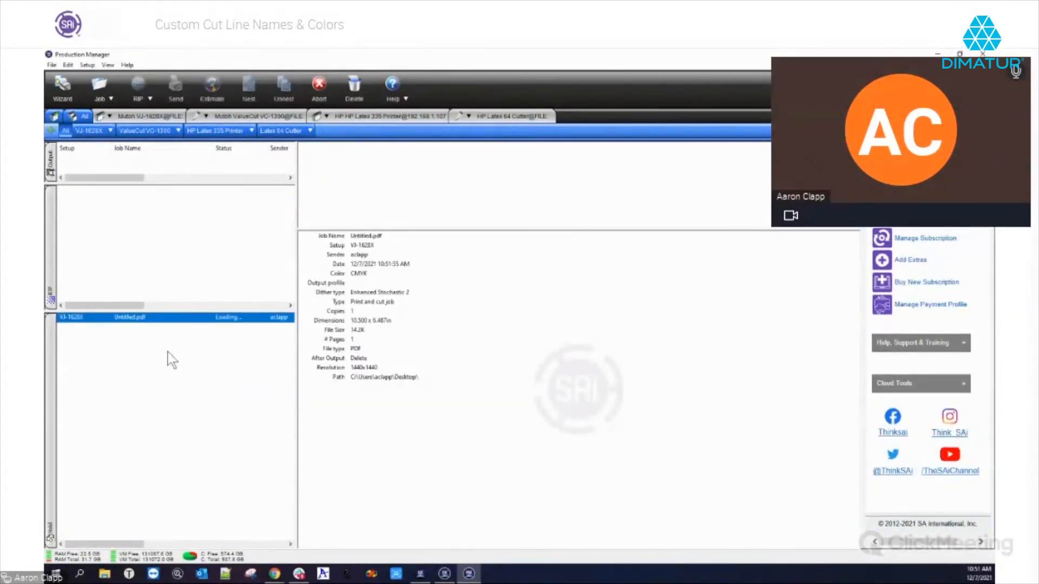
double_click(127, 319)
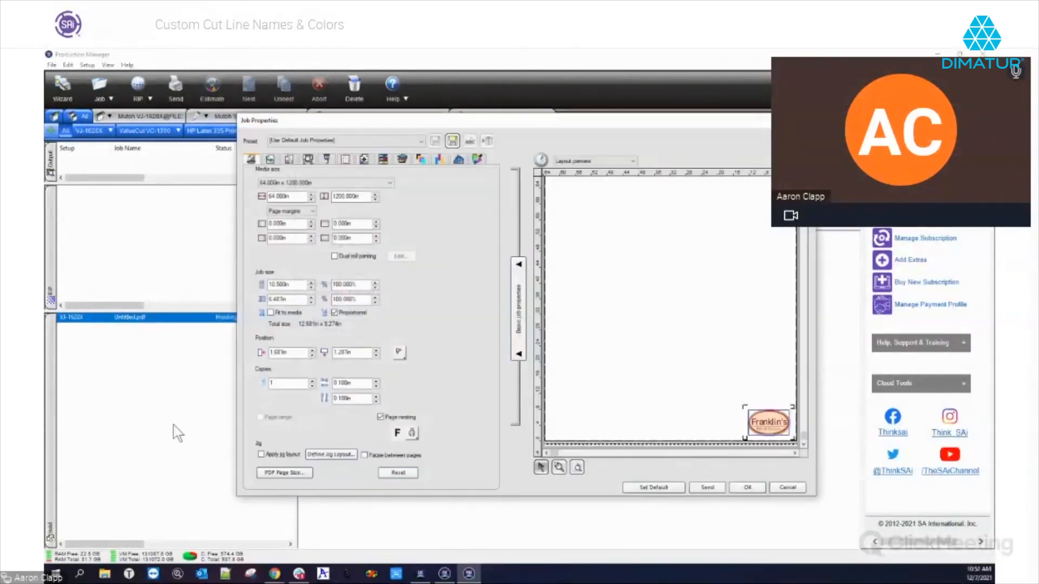
left_click(326, 160)
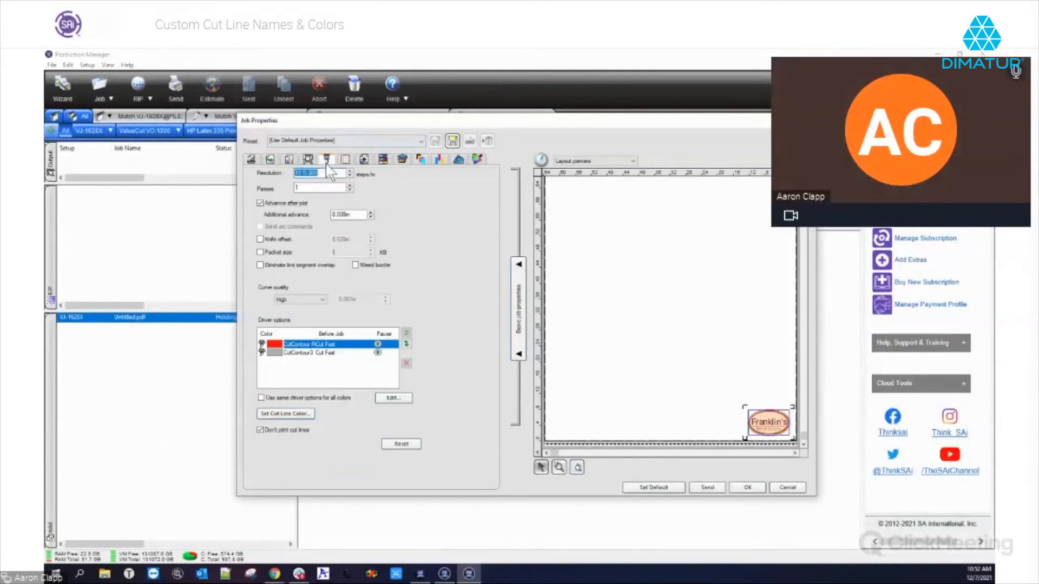
- Examine the red and gray cut lines in the job's driver options and the red line's ValueCut VC-1300 settings, leaving them unchanged
left_click(275, 344)
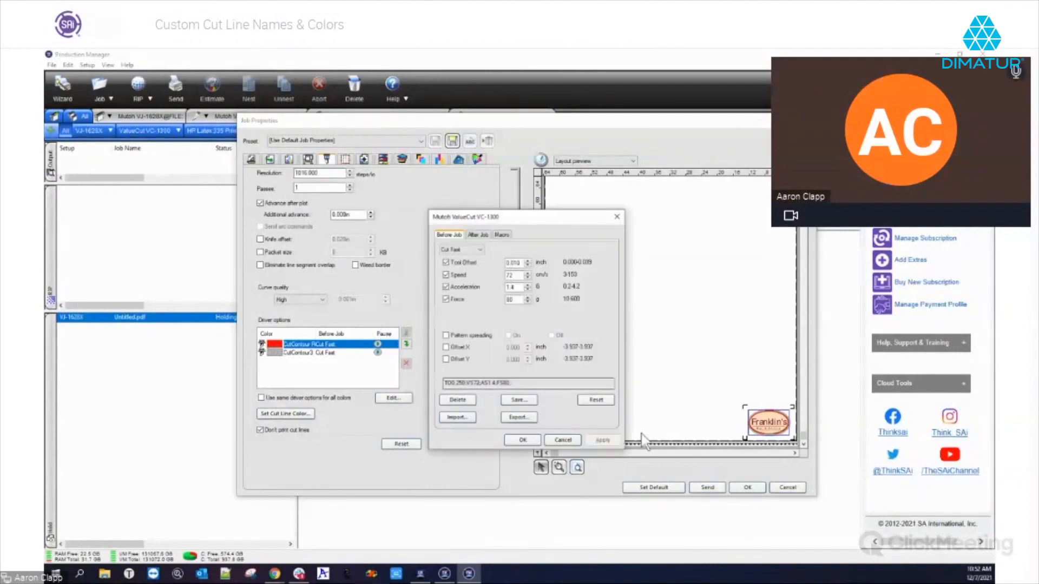
left_click(562, 440)
left_click(267, 352)
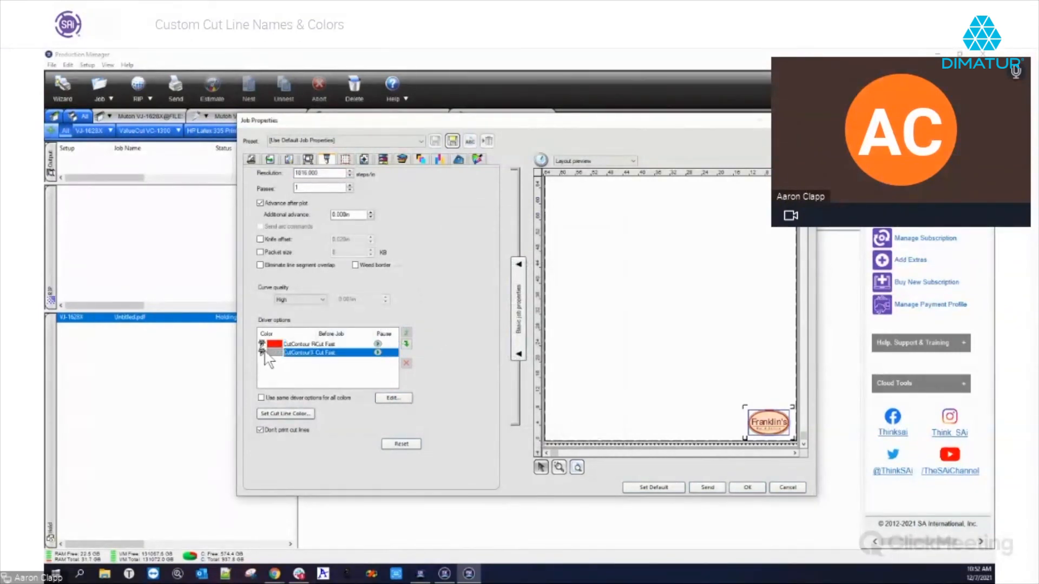
left_click(267, 344)
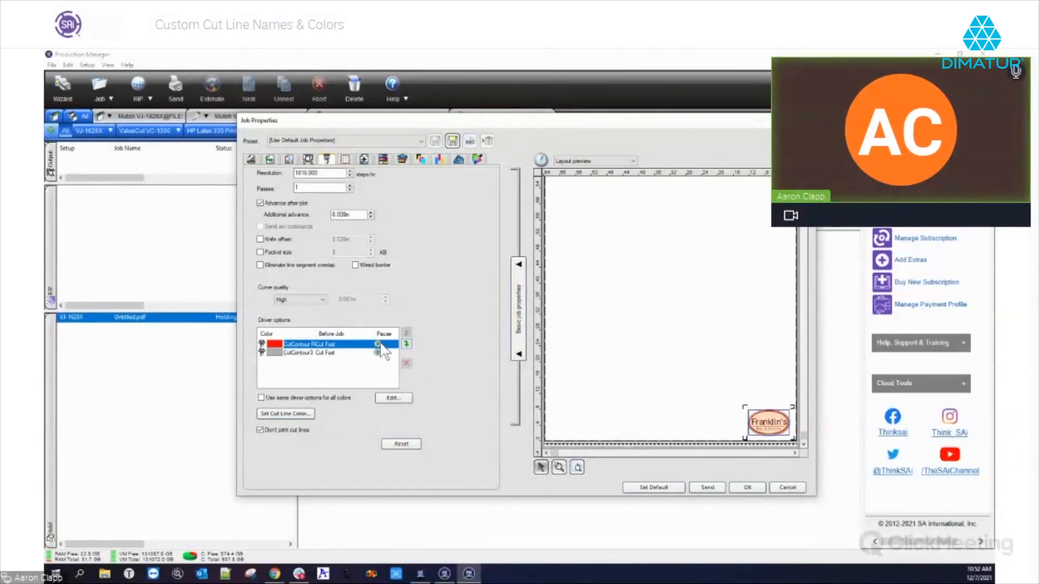
left_click(394, 398)
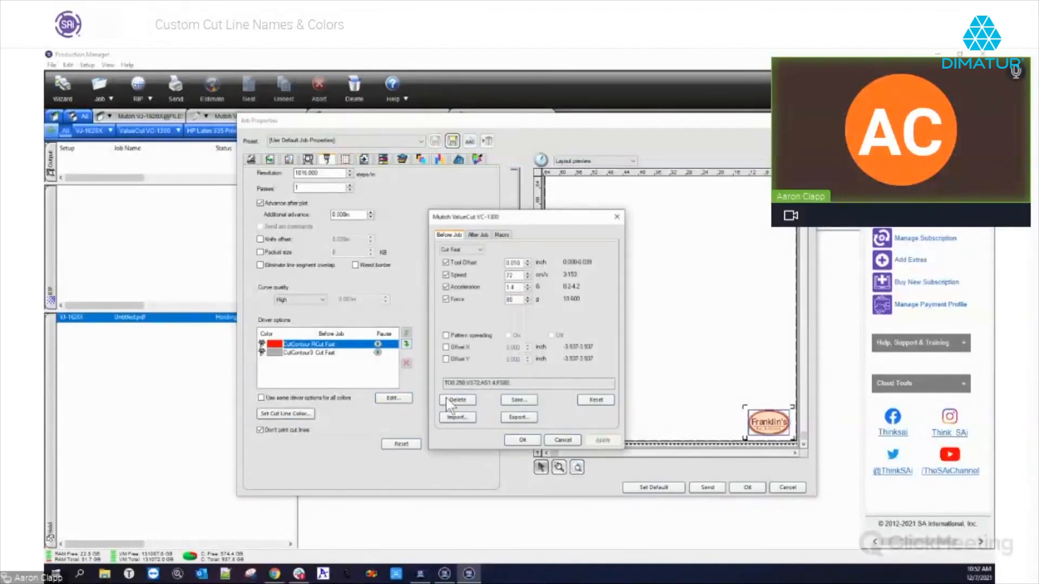
left_click(551, 444)
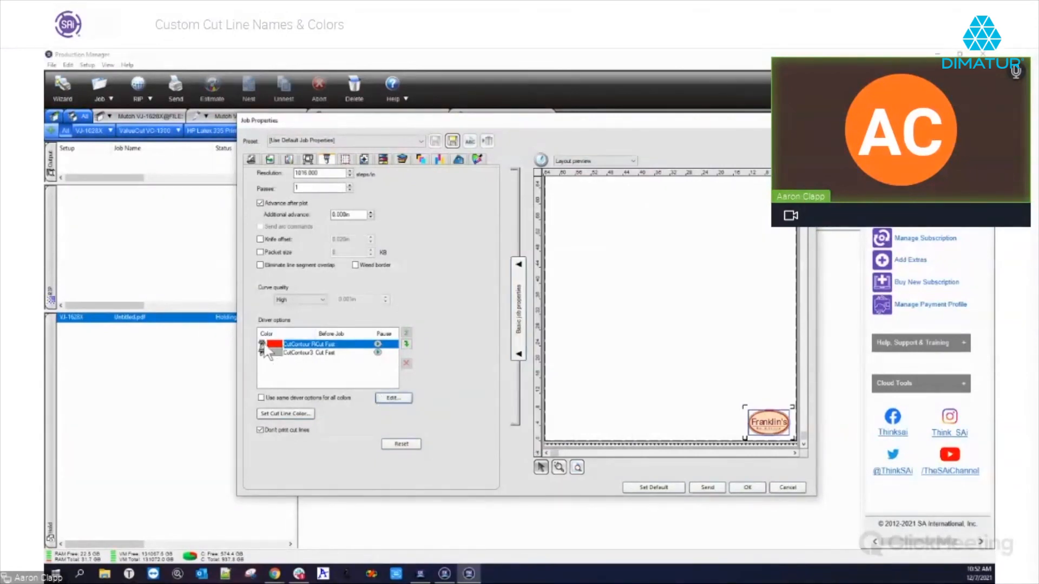
left_click(396, 355)
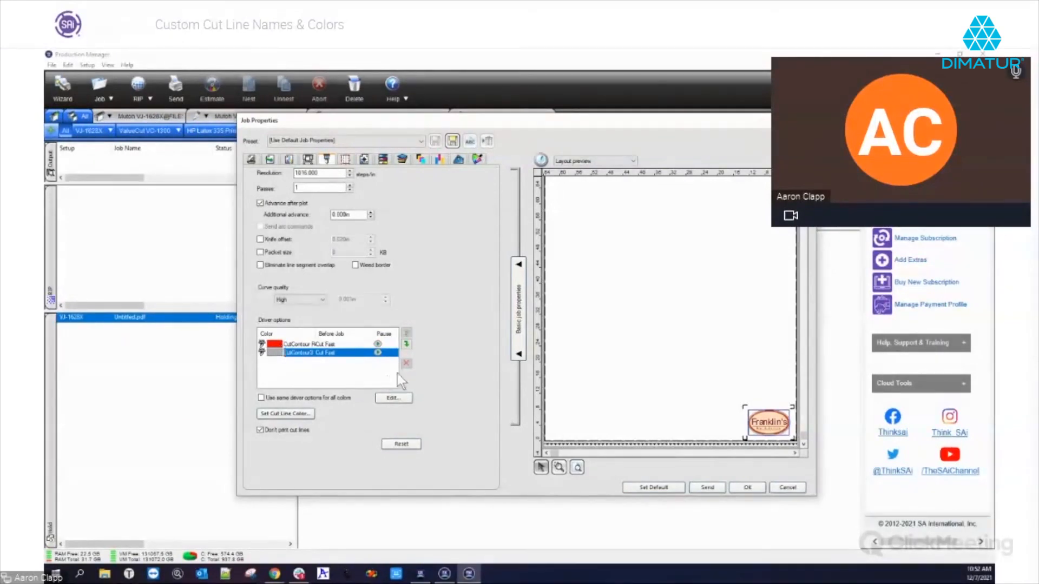
left_click(305, 346)
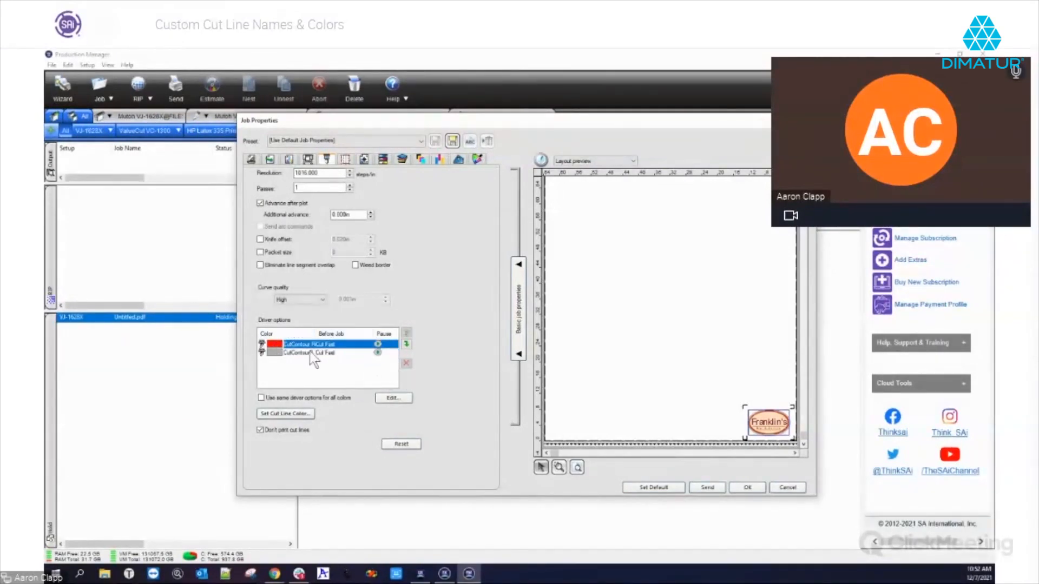
left_click(346, 351)
left_click(376, 346)
- Turn off sending the job's cut paths to the ValueCut VC-1300
left_click(270, 159)
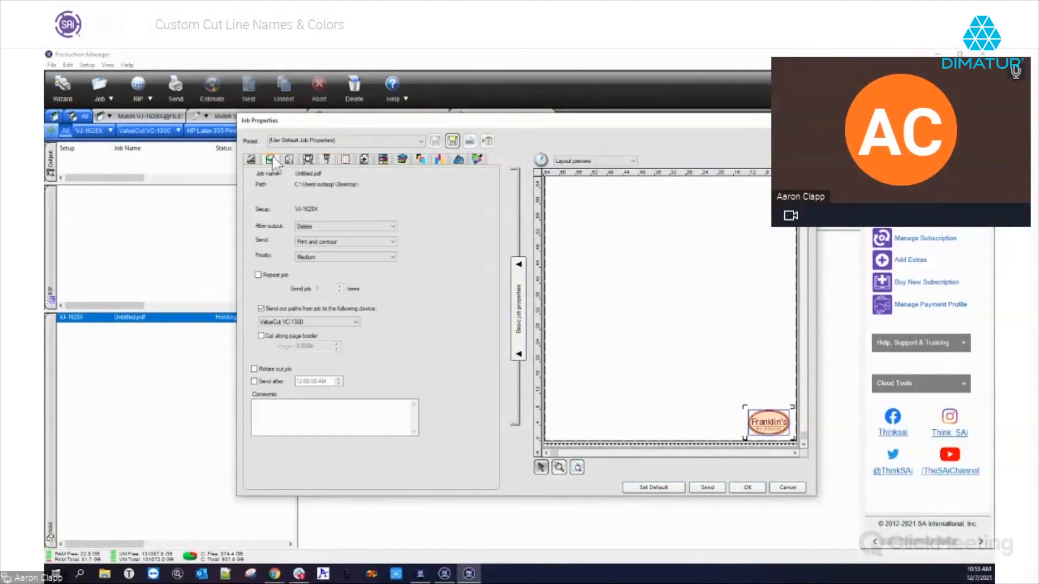
left_click(261, 310)
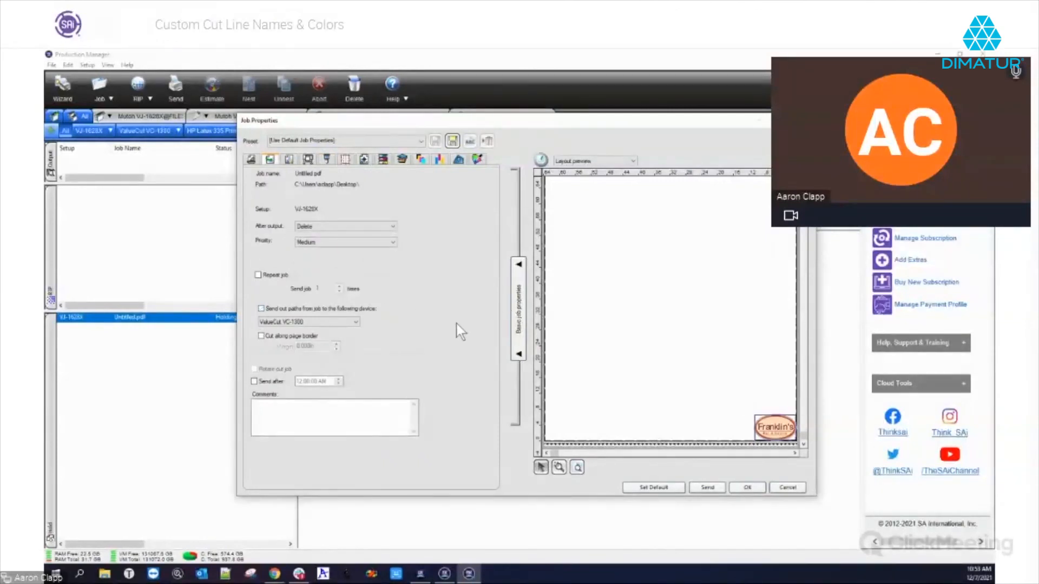